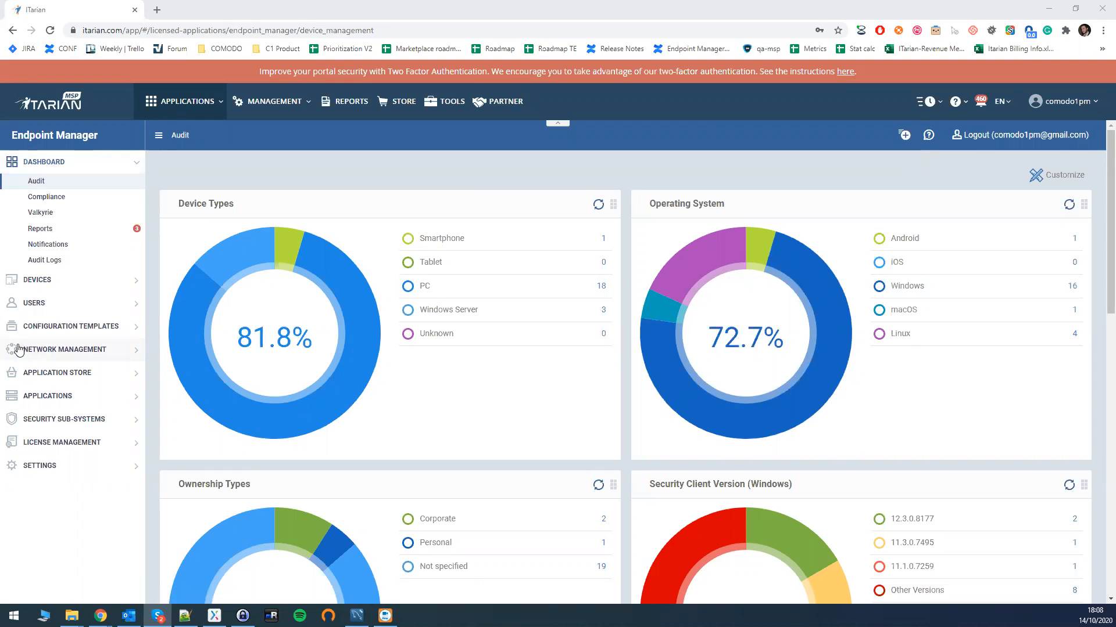
- Open the network management discoveries list and show its filter options
left_click(80, 350)
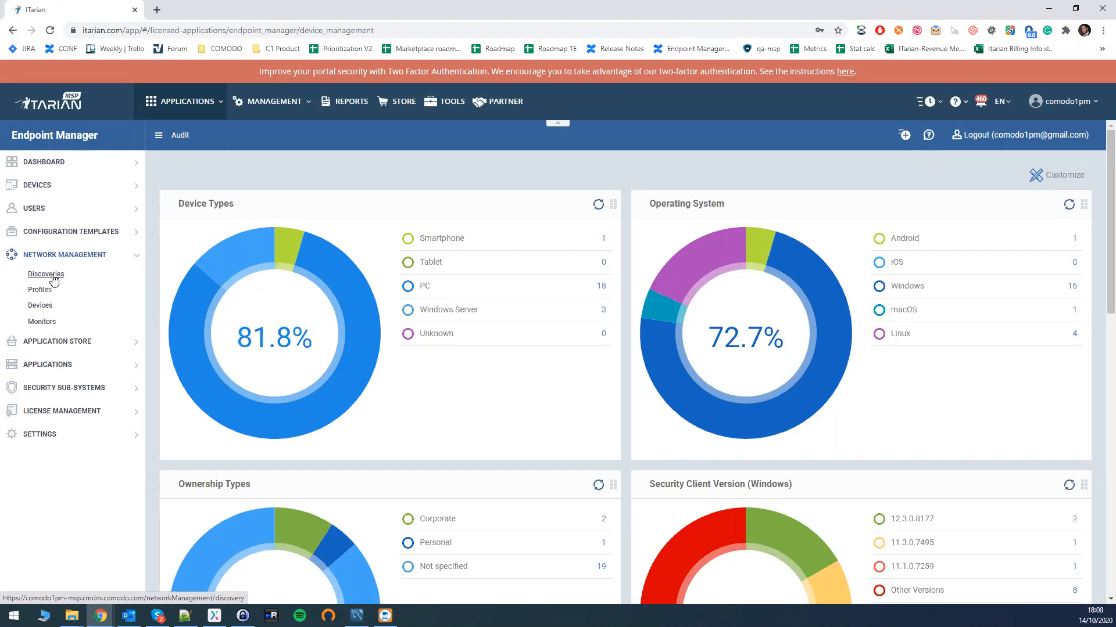
left_click(54, 280)
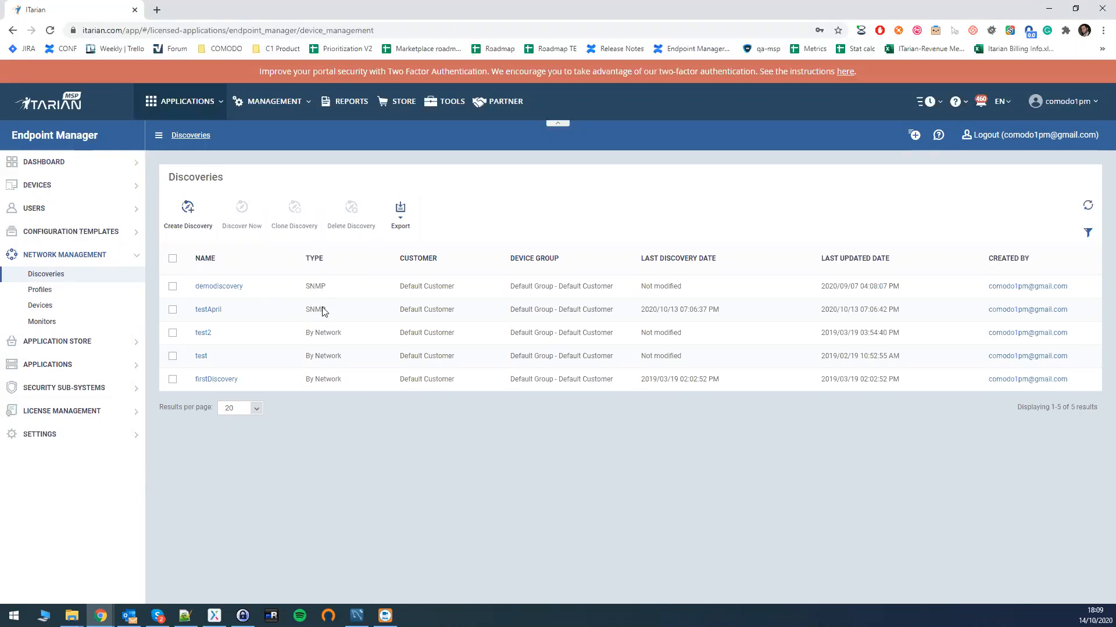
left_click(1087, 233)
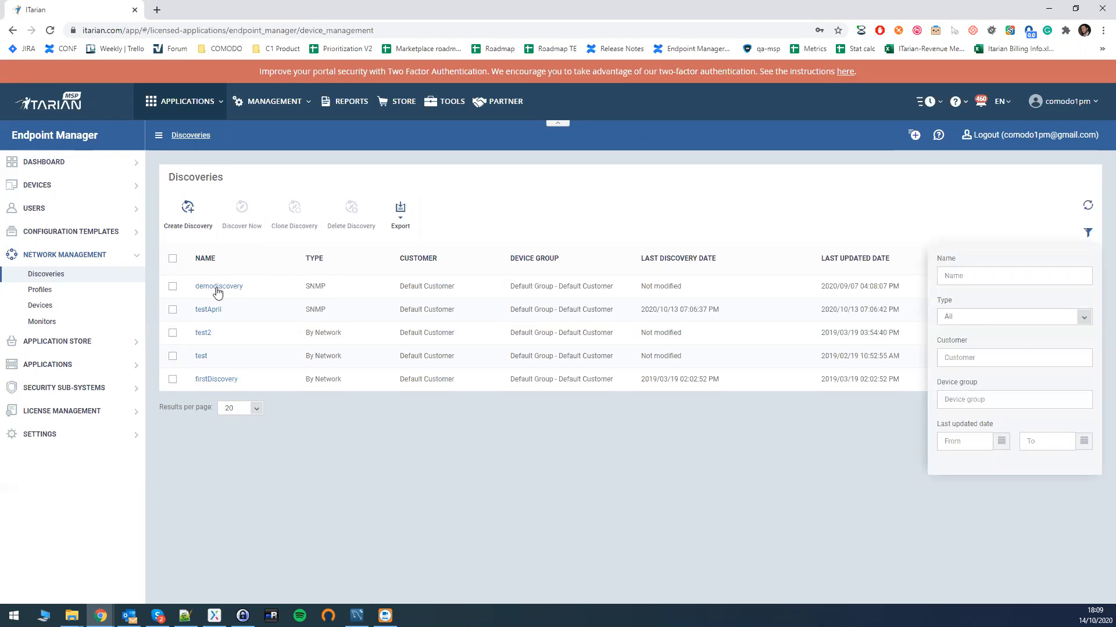
- Review the actions and export options available for the demodiscovery entry, leaving it unselected
left_click(172, 287)
left_click(173, 288)
left_click(173, 288)
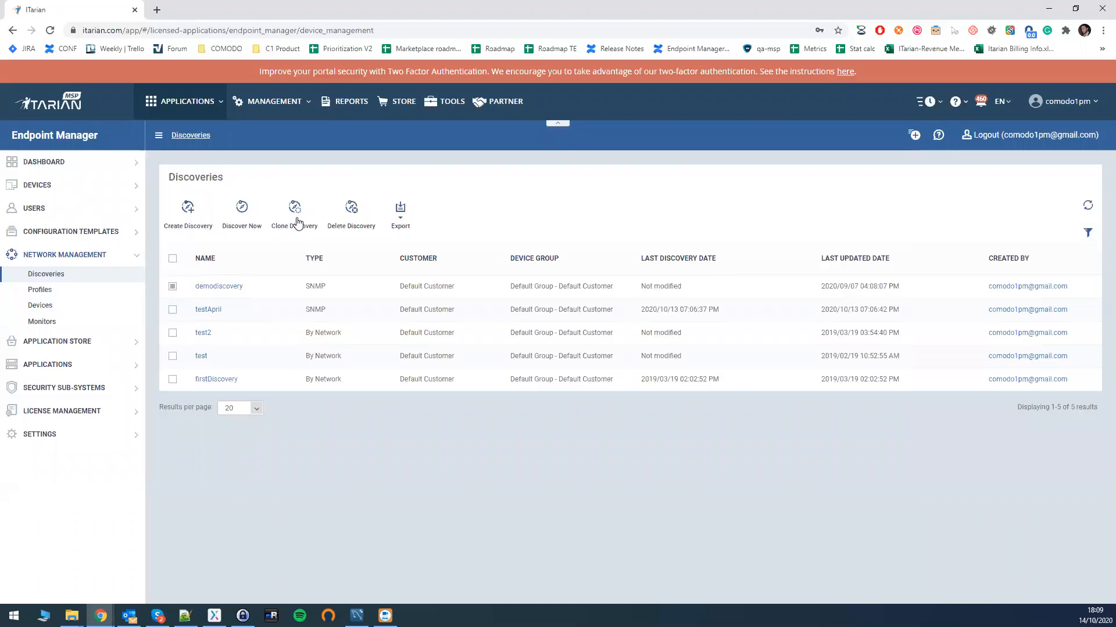
left_click(399, 216)
left_click(175, 285)
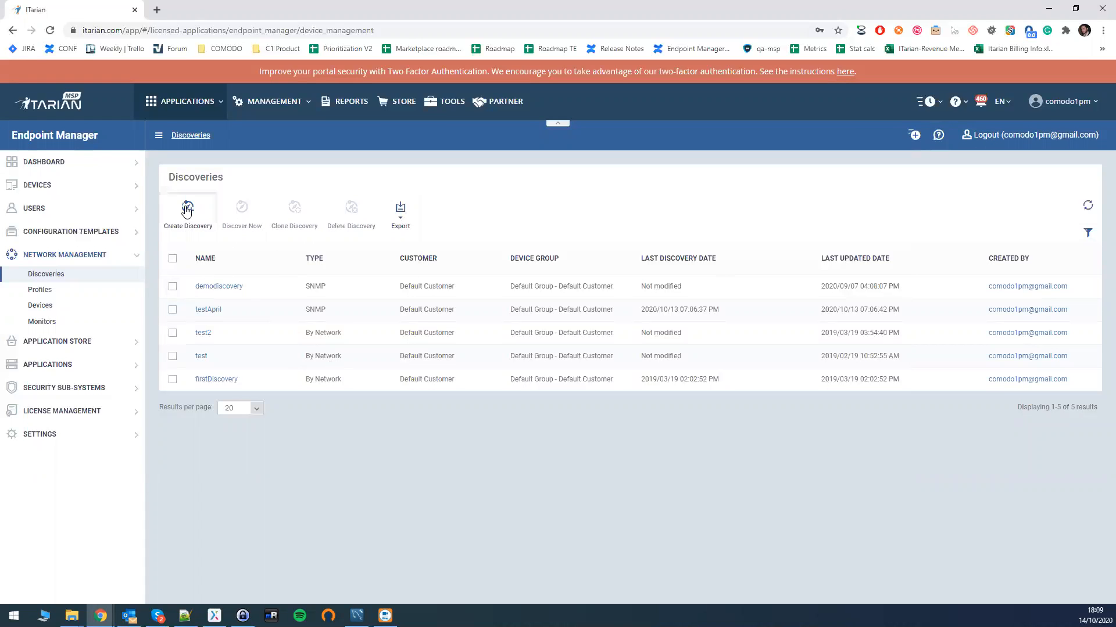
- Start a new discovery named Network Discovery, using the by Network type
left_click(187, 208)
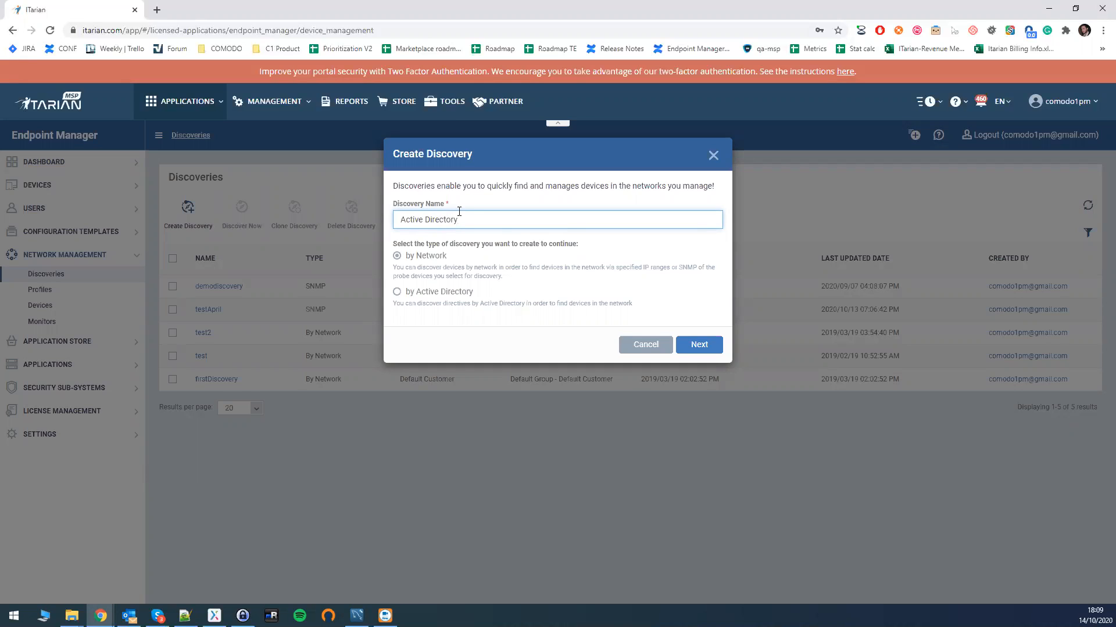
double_click(415, 221)
type("Network")
left_click(492, 212)
left_click(693, 346)
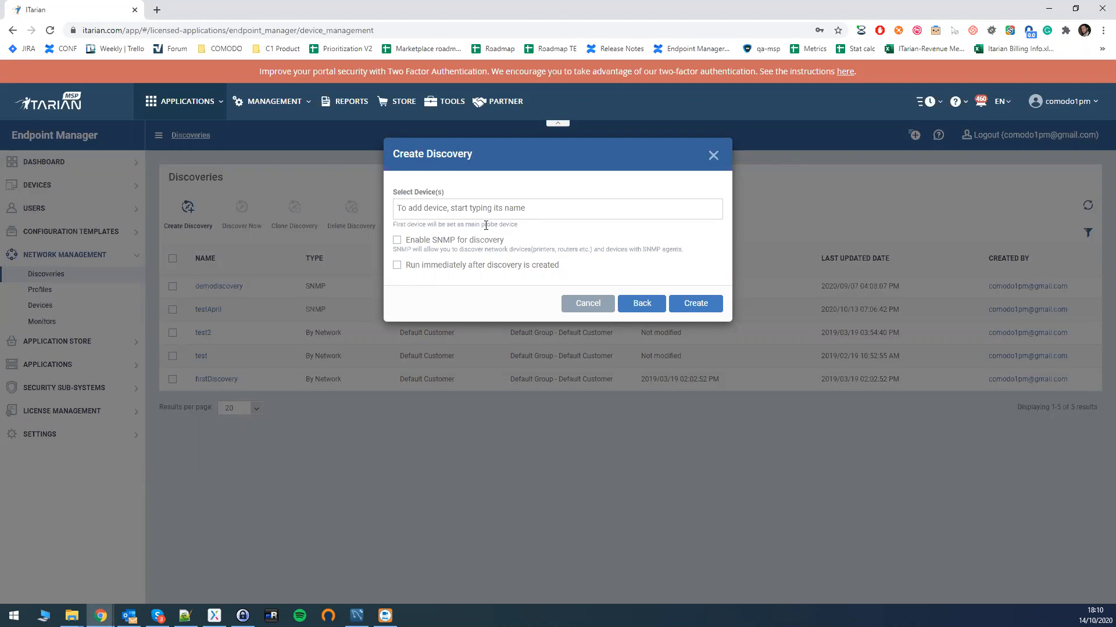
- Add ***HOST-2***DESKTOP-RHFMULD as the probe device, enable SNMP for discovery, and create the discovery
type("hos")
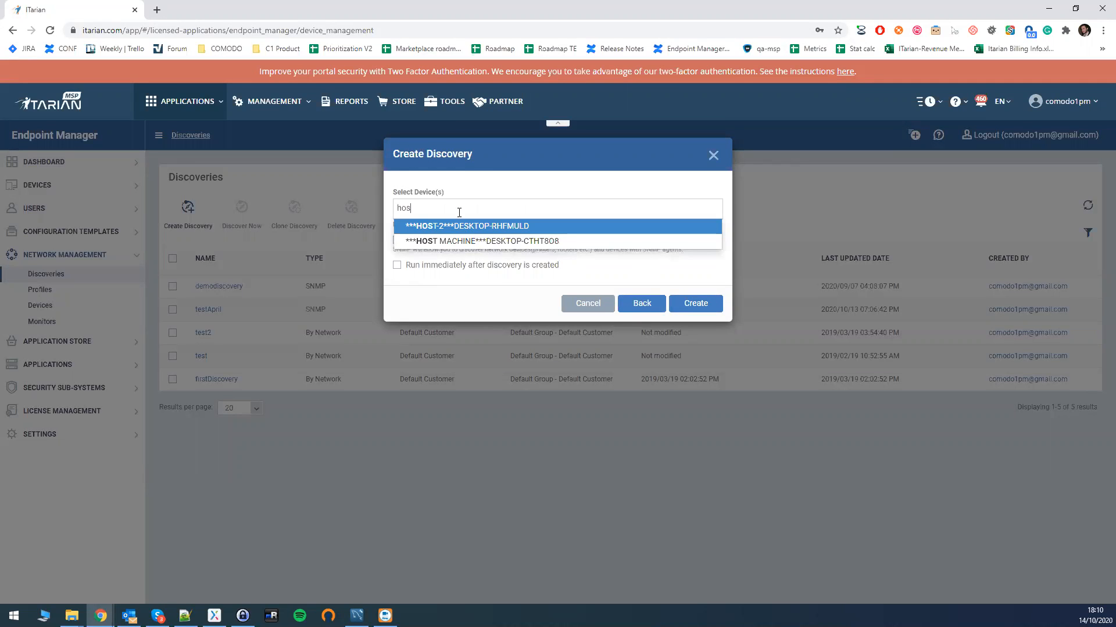
key("Return")
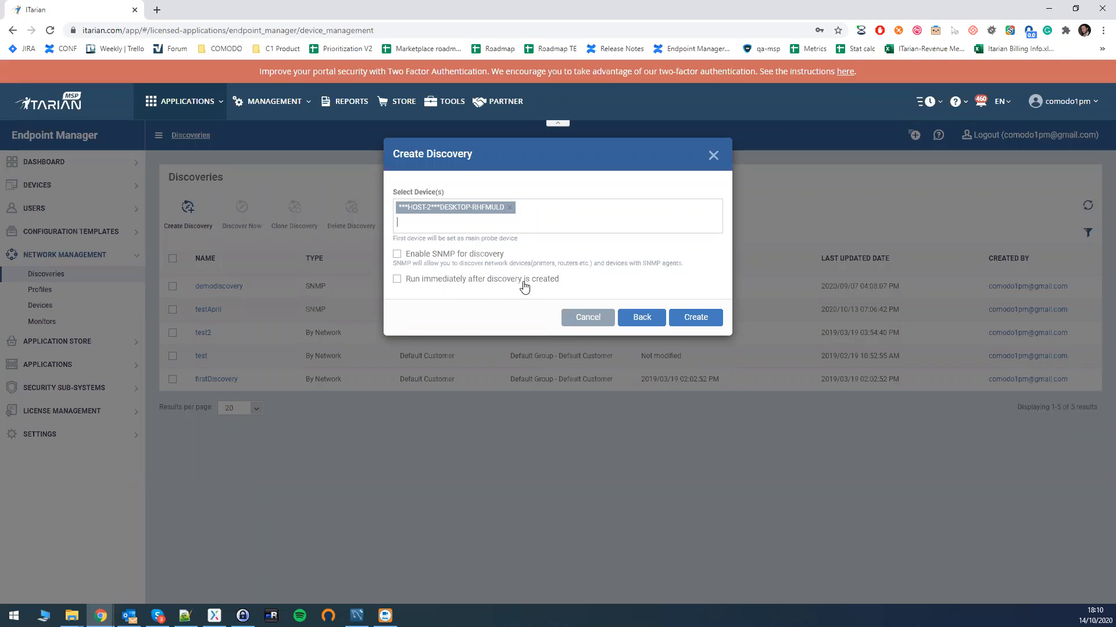
left_click(397, 256)
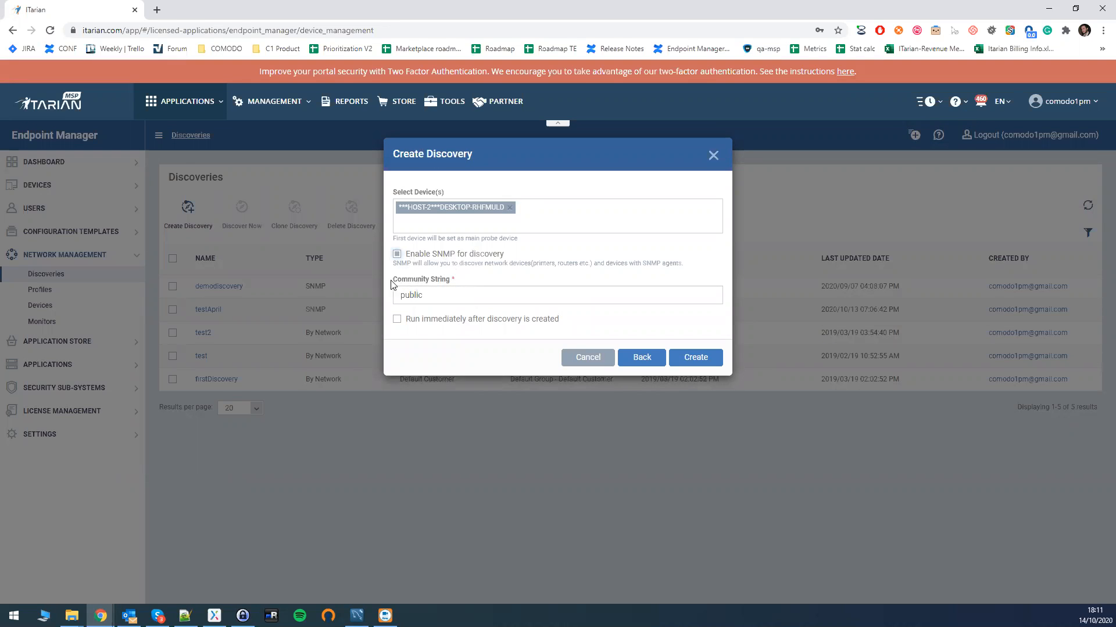
left_click_drag(427, 294, 400, 293)
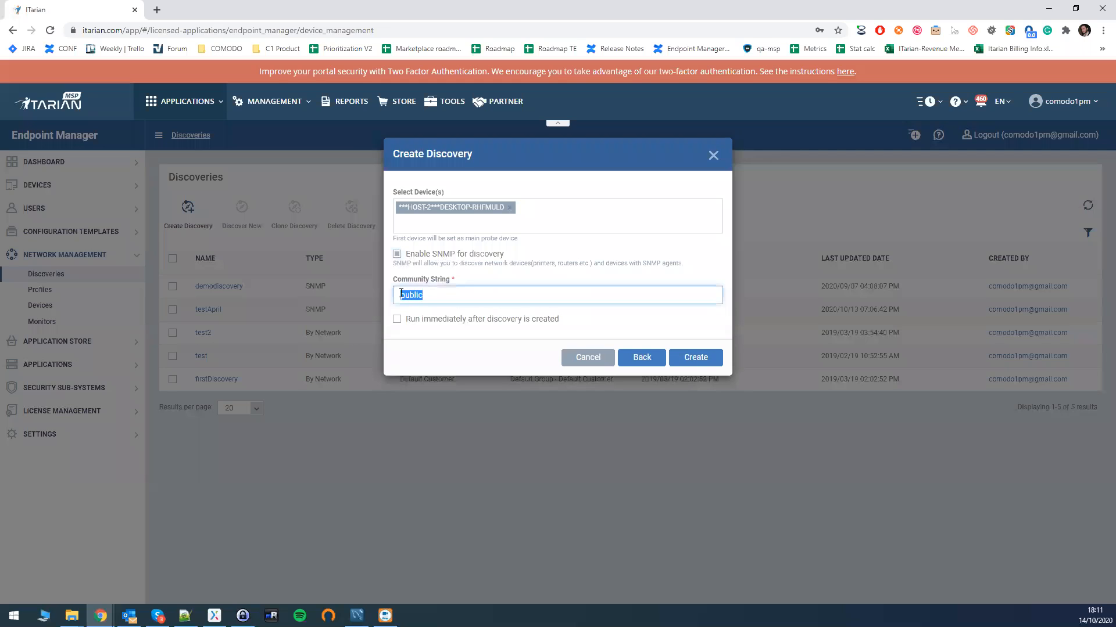
left_click(453, 294)
left_click(693, 359)
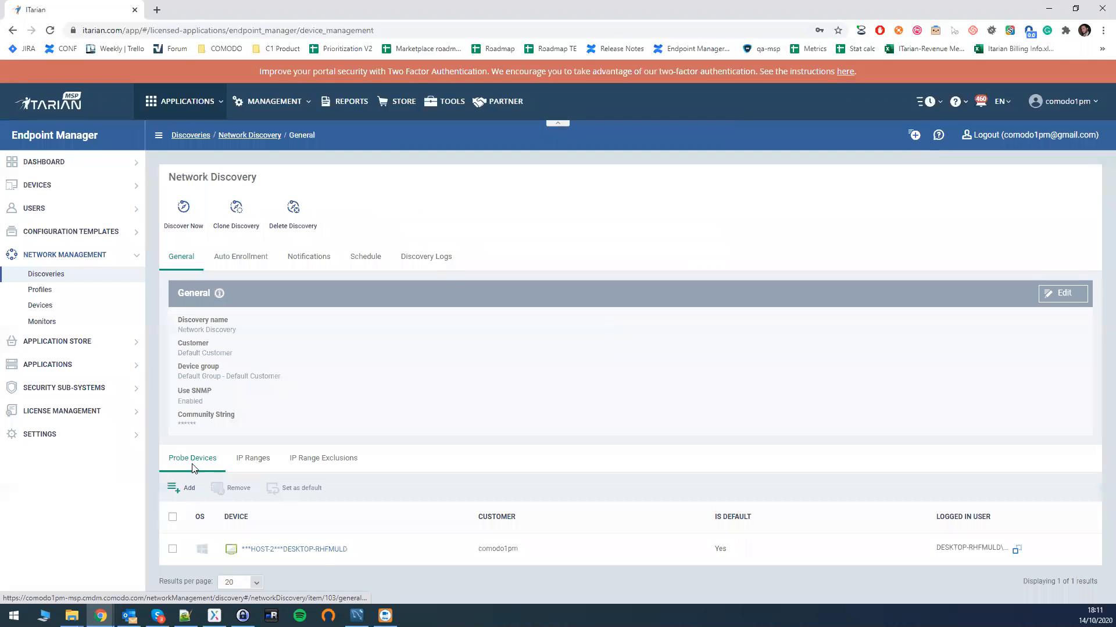
- Examine the discovery's probe device list and the form for adding another probe device
left_click(182, 487)
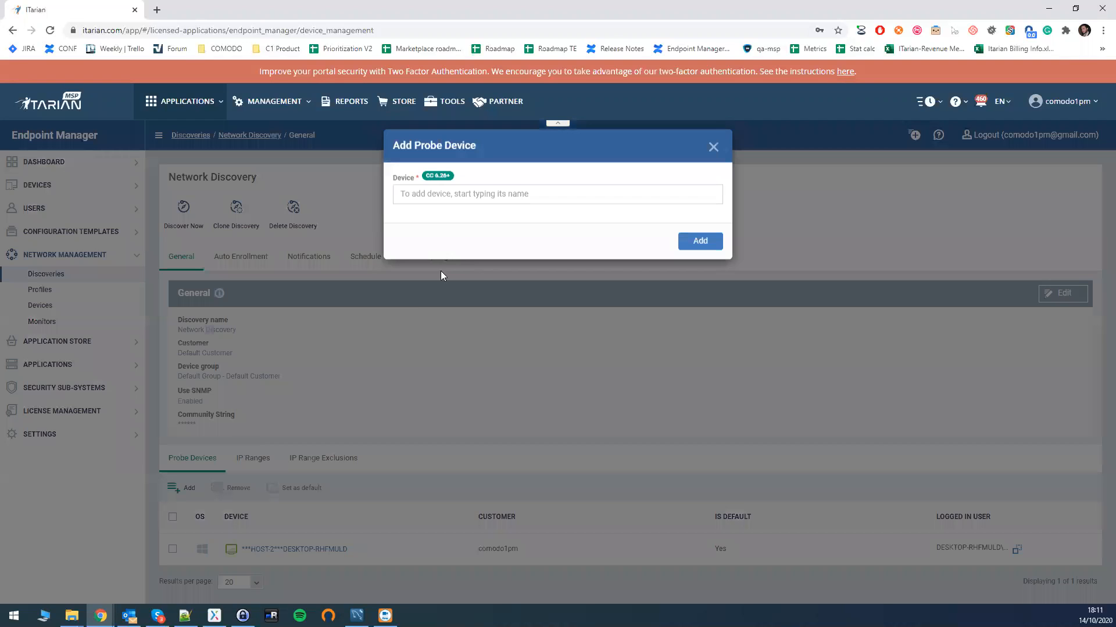
left_click(713, 155)
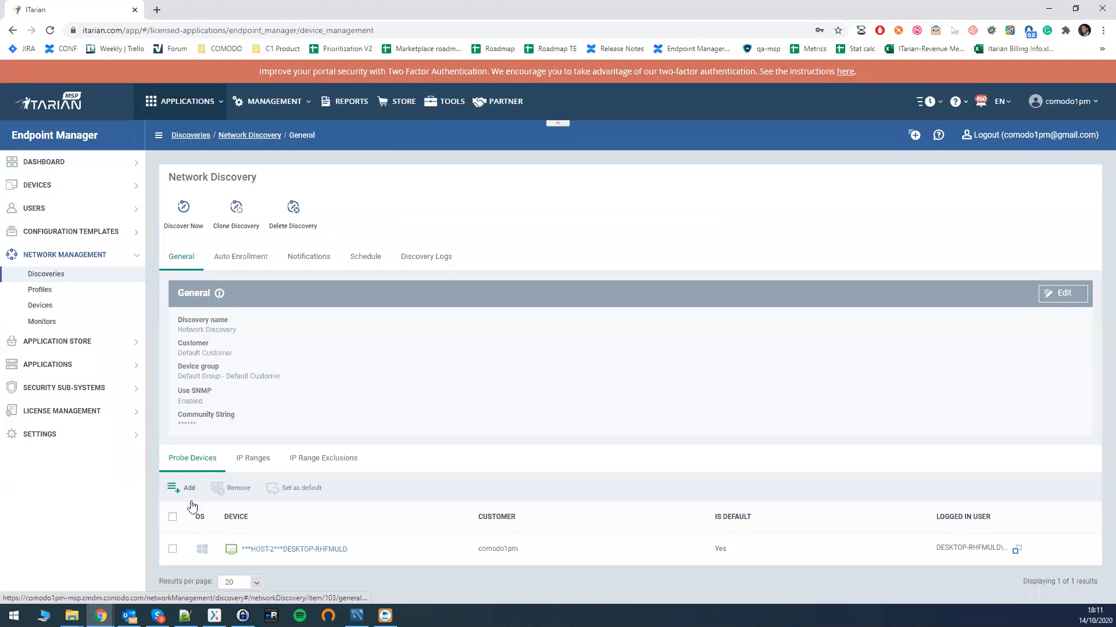
left_click(174, 551)
left_click(174, 551)
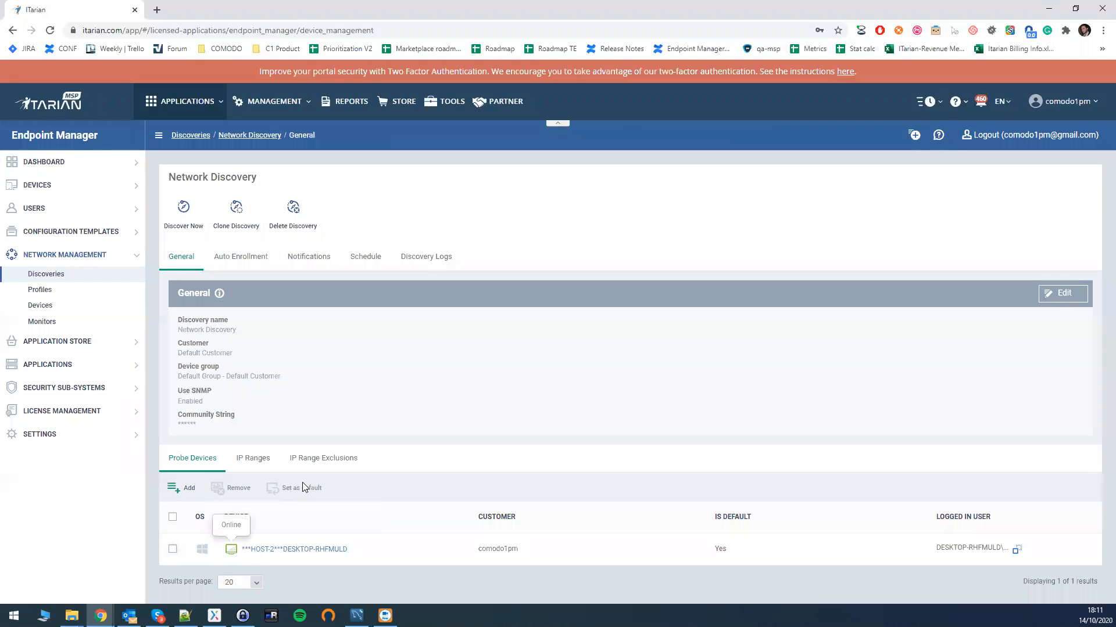
- Add an IP range from 192.168.1.1 to 192.168.1.255 to the discovery
left_click(248, 459)
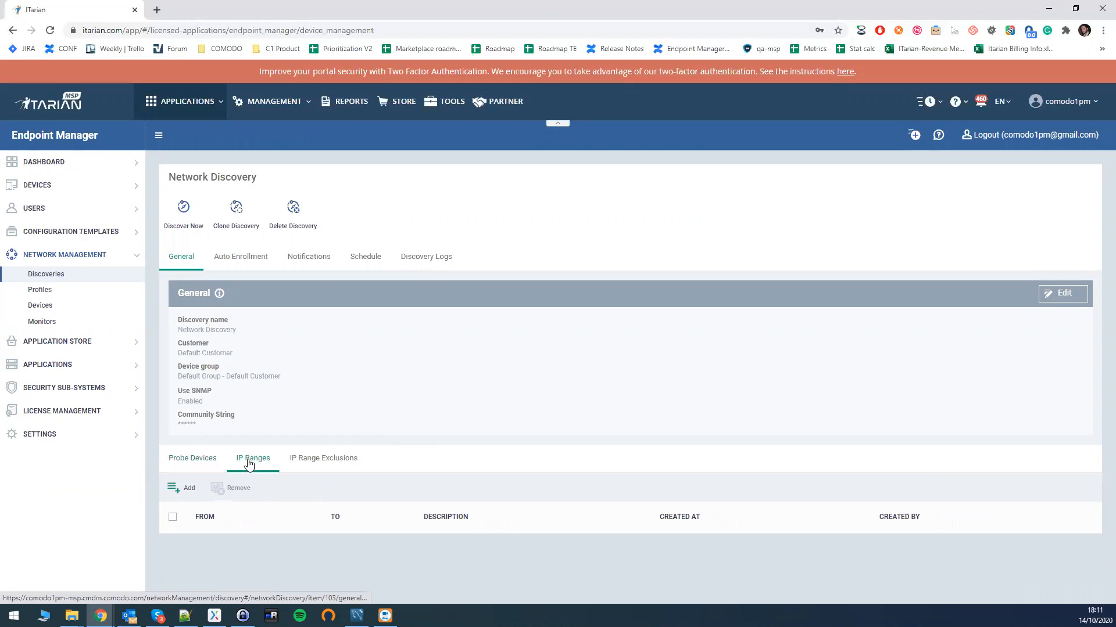
left_click(187, 488)
left_click(417, 198)
type("1")
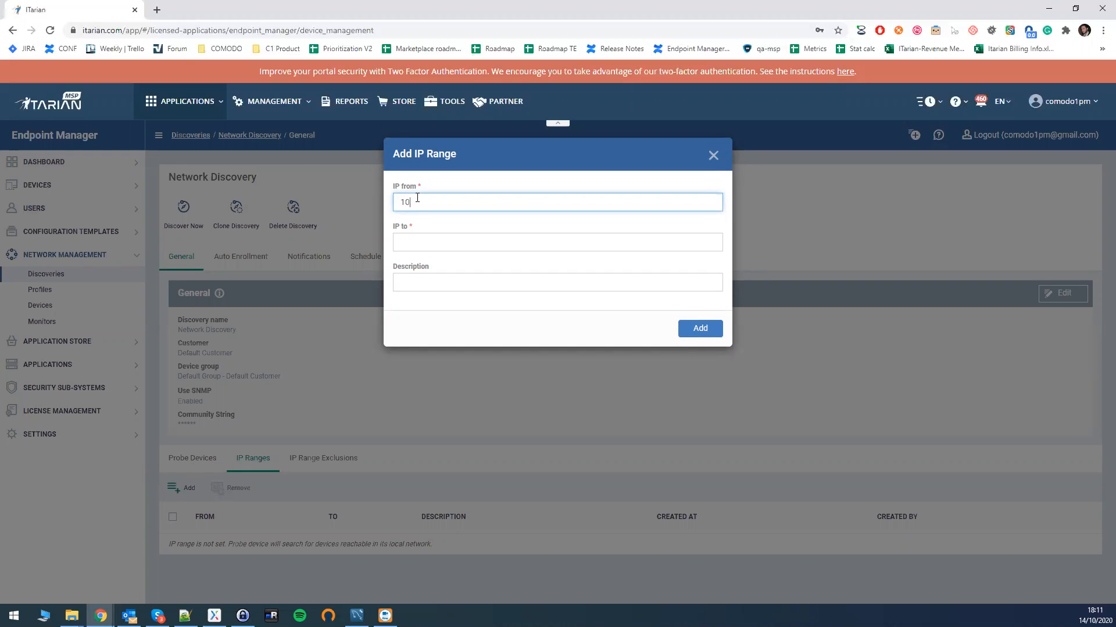
type("92.168.1.1")
left_click_drag(445, 202, 393, 206)
key("ctrl+c")
left_click(415, 238)
key("ctrl+v")
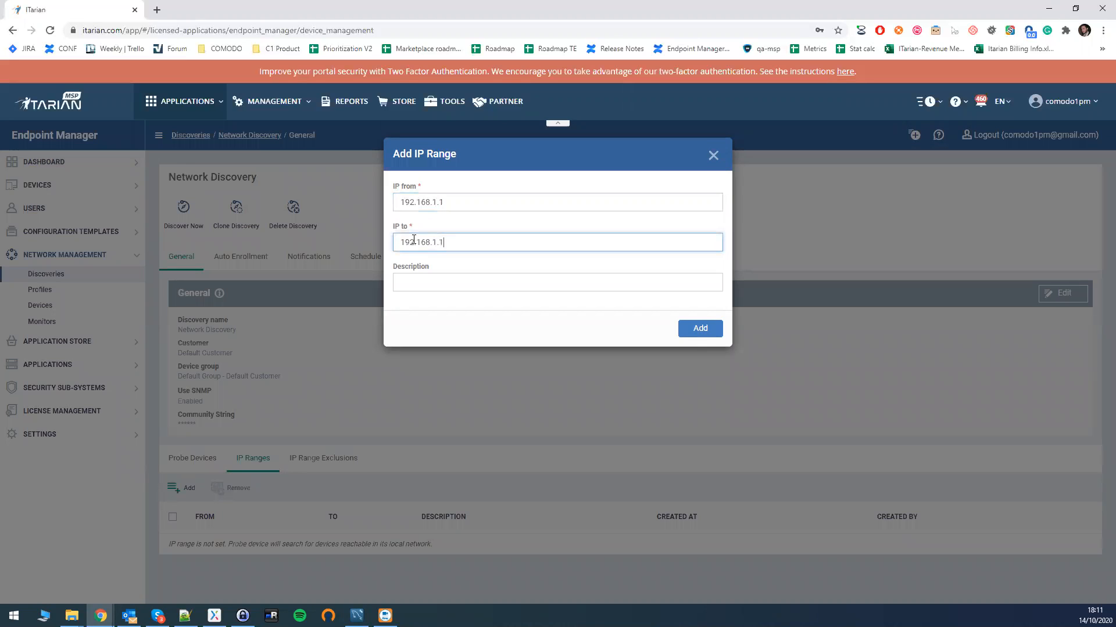
type("255")
left_click(700, 329)
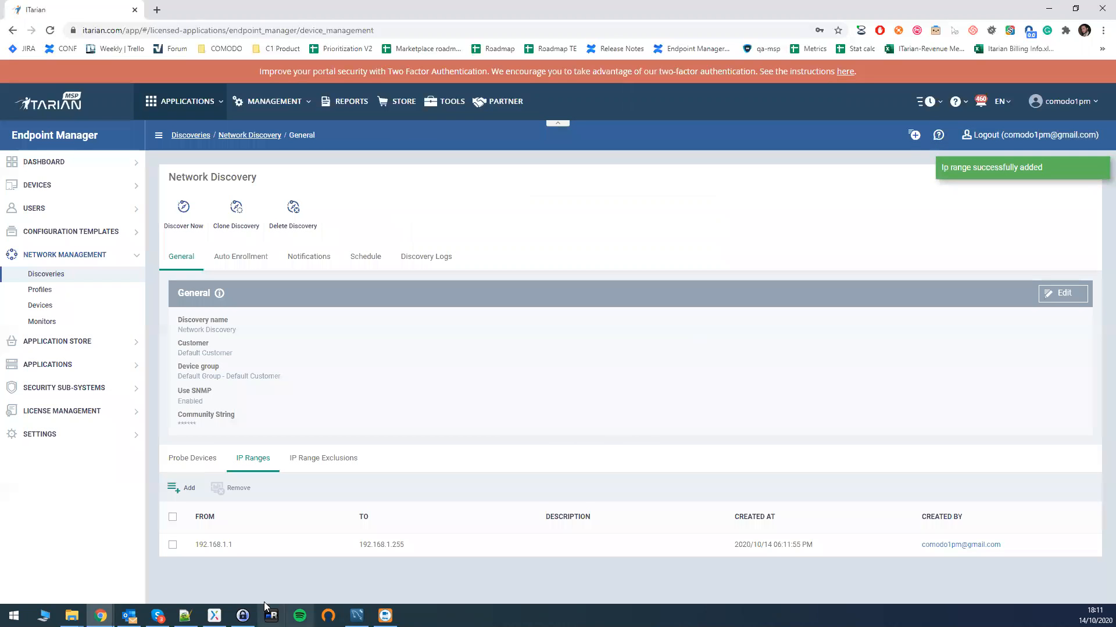
- Review the discovery's IP range exclusions and editable general settings without changing them
left_click(315, 468)
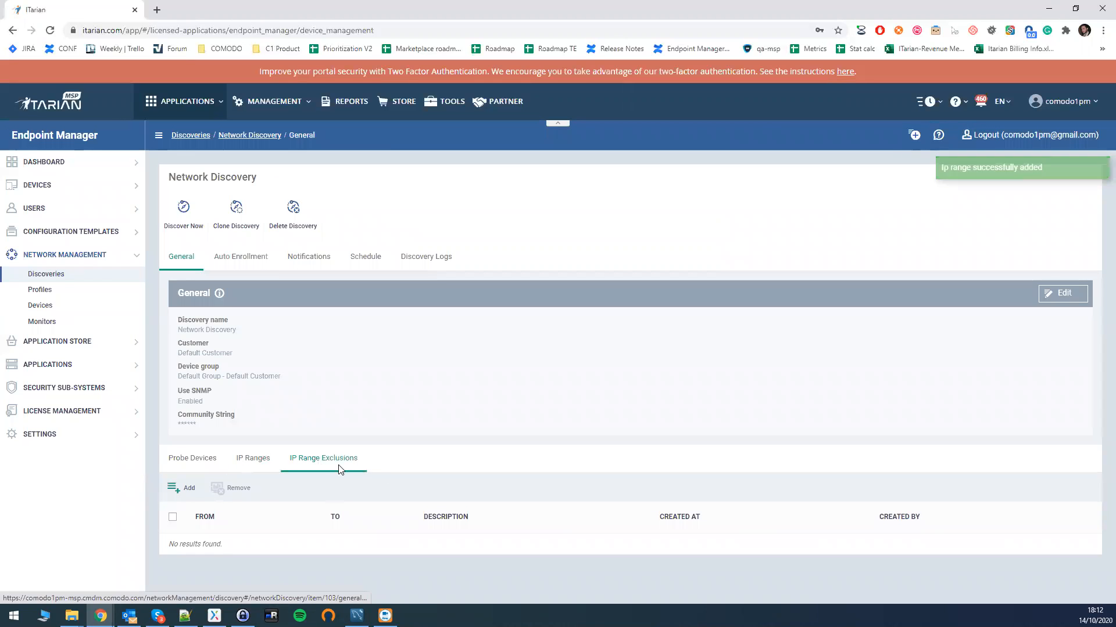
left_click(251, 462)
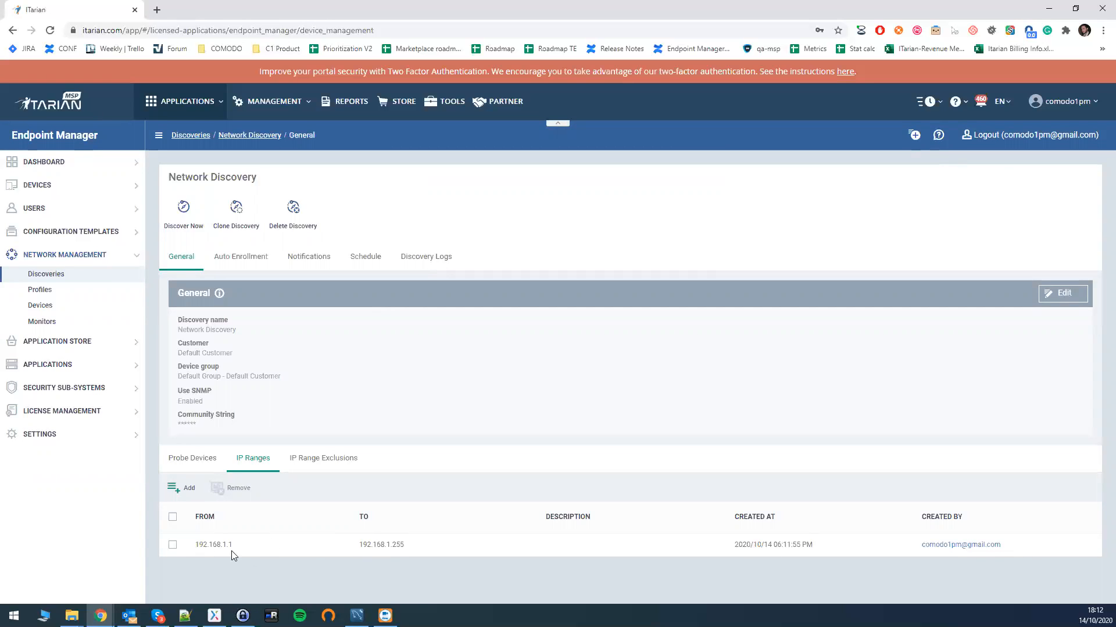
left_click(321, 462)
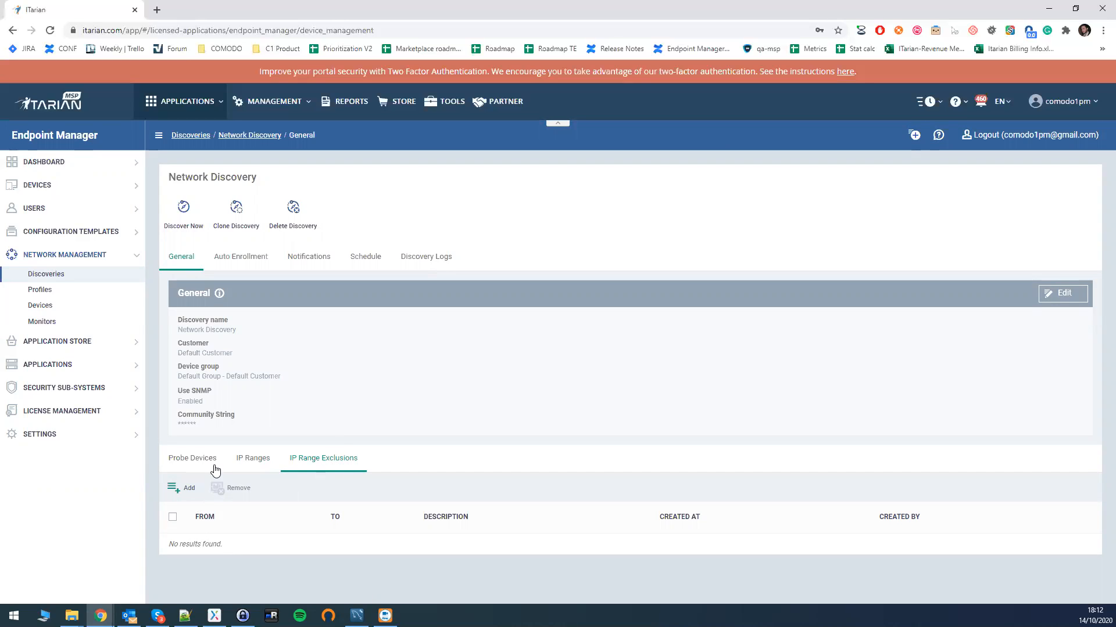
left_click(1049, 295)
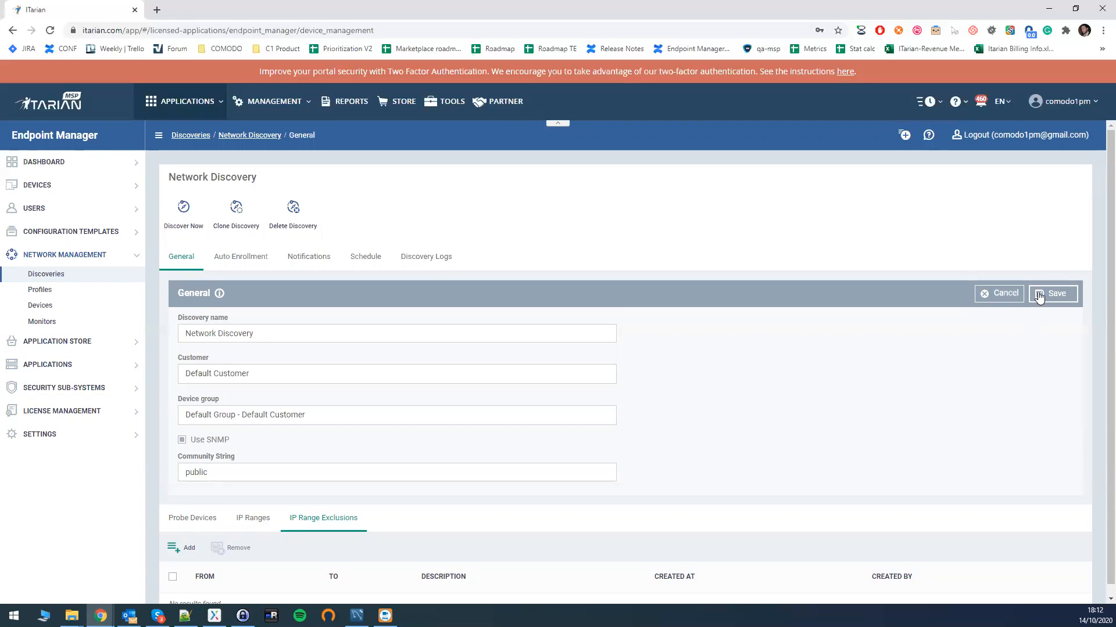
left_click(1005, 297)
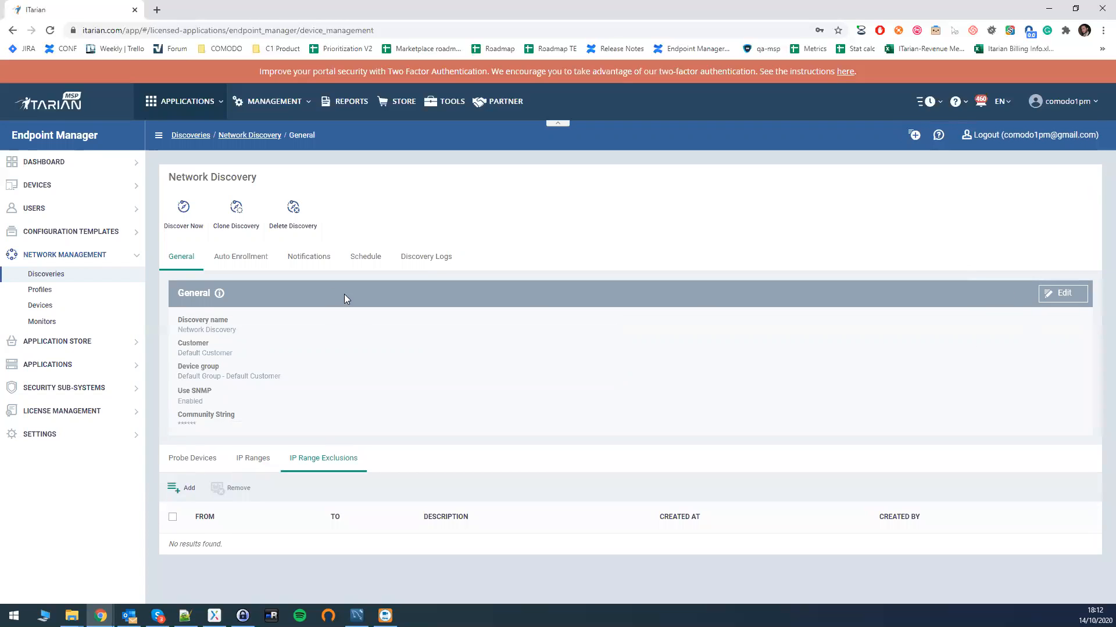
- Examine the Windows auto enrollment settings and prerequisites, including the PsExec and registry requirements
left_click(234, 262)
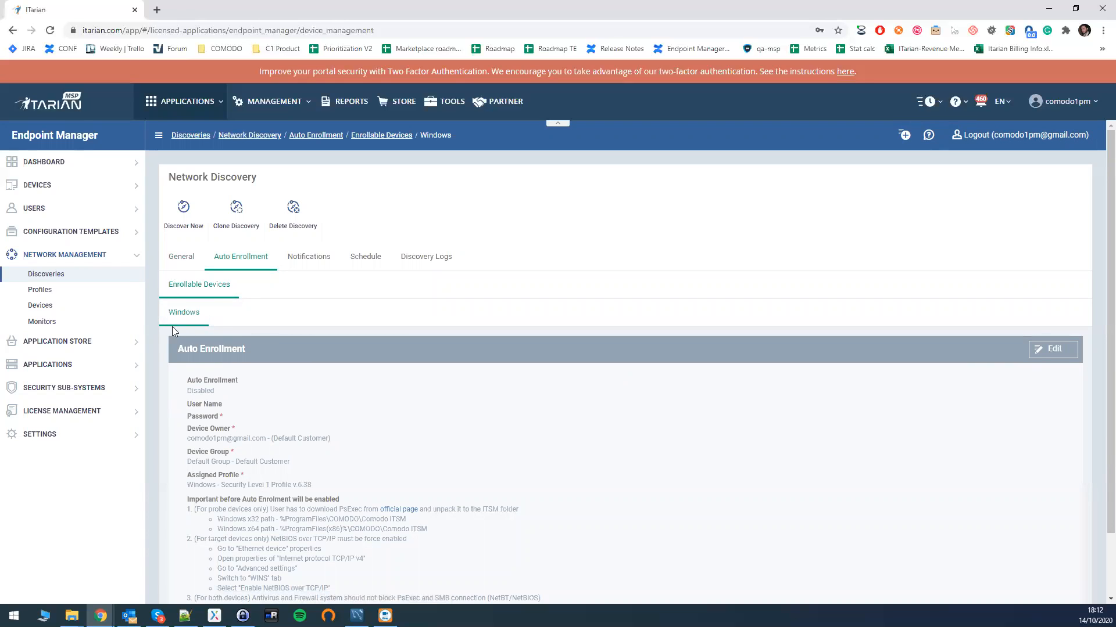
scroll(242, 327, "down", 1)
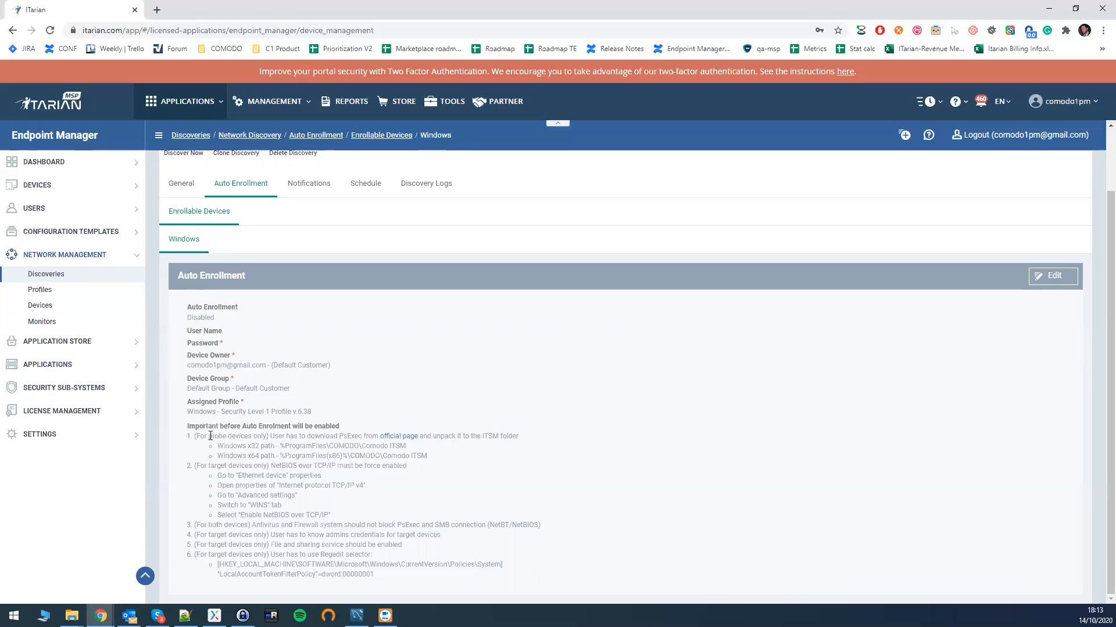
left_click_drag(339, 438, 361, 435)
left_click(357, 434)
left_click_drag(360, 434, 343, 434)
left_click_drag(218, 563, 379, 579)
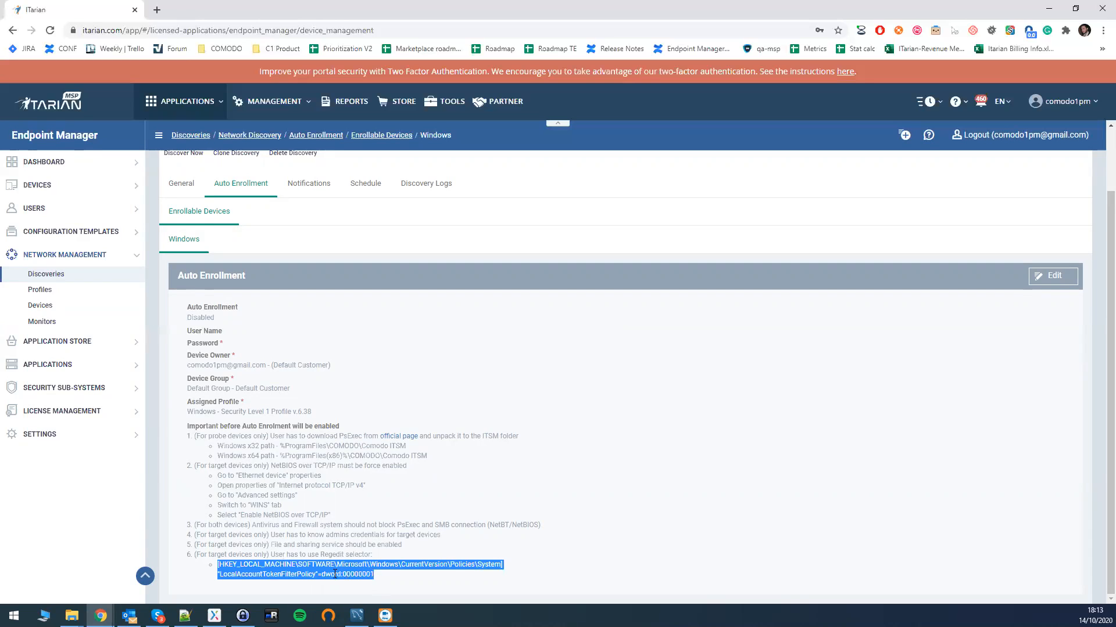
left_click(264, 572)
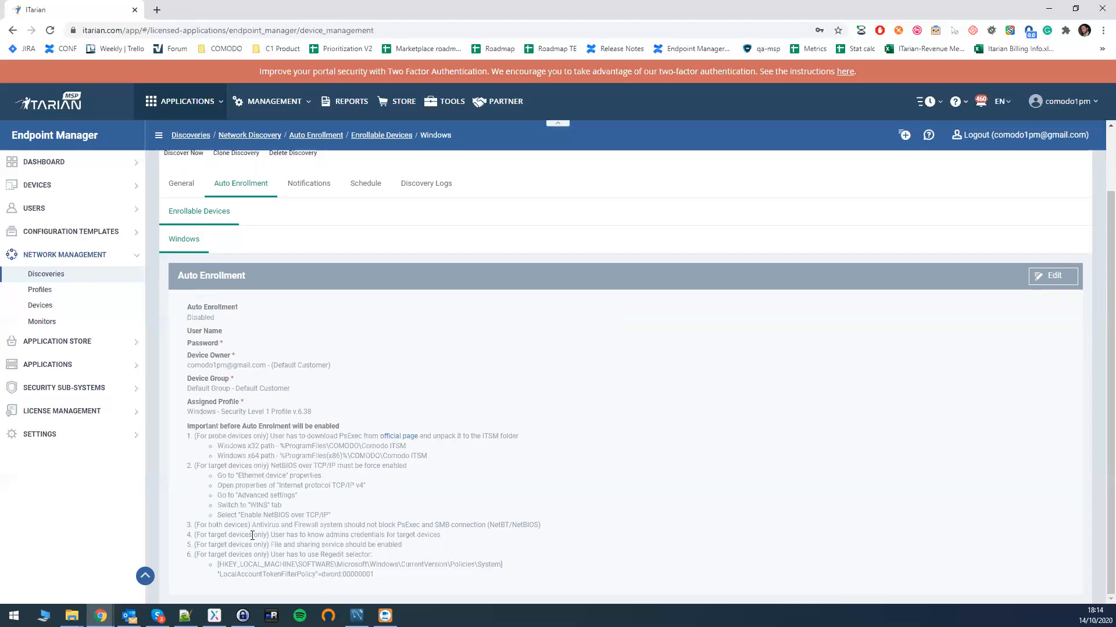
- Try to enable Windows auto enrollment with blank credentials and the default device owner, group and profile, then discard the edit
left_click(1051, 277)
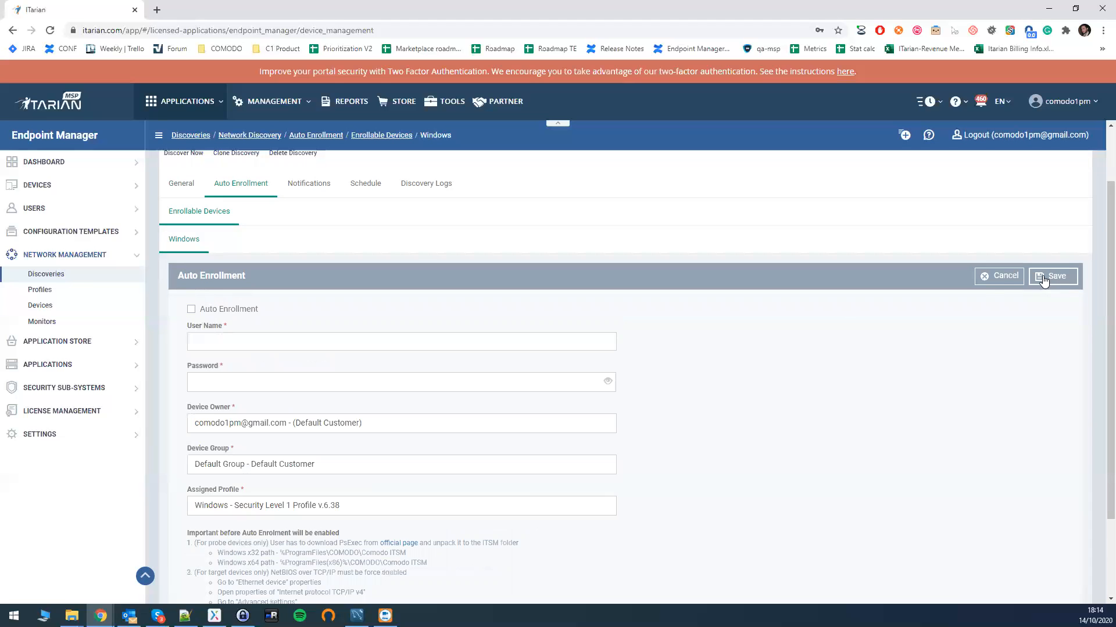
left_click(191, 310)
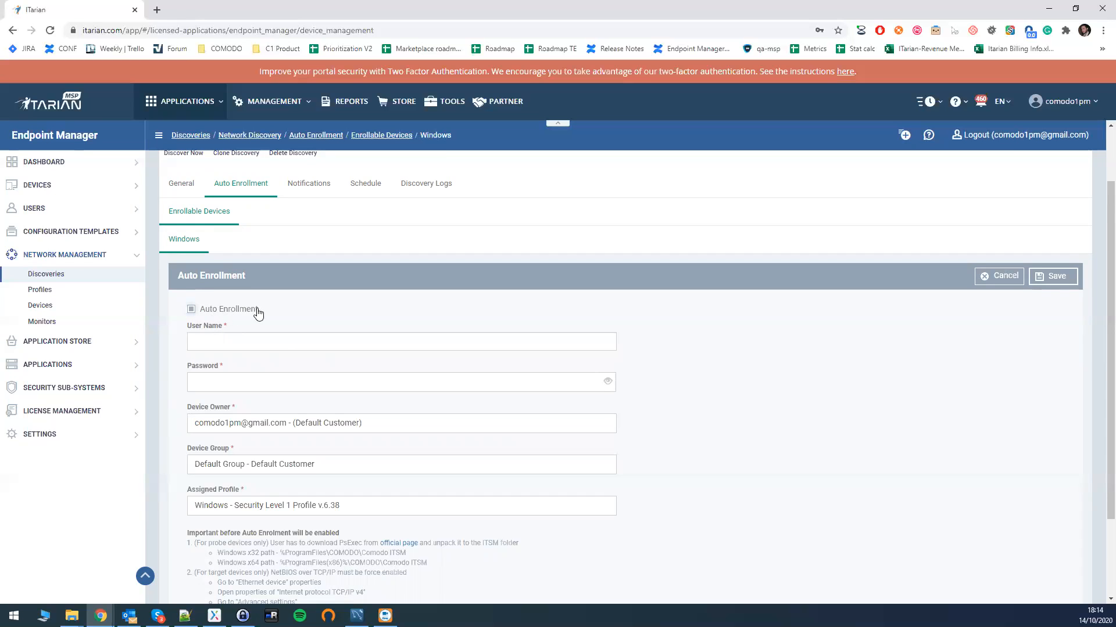
left_click(240, 341)
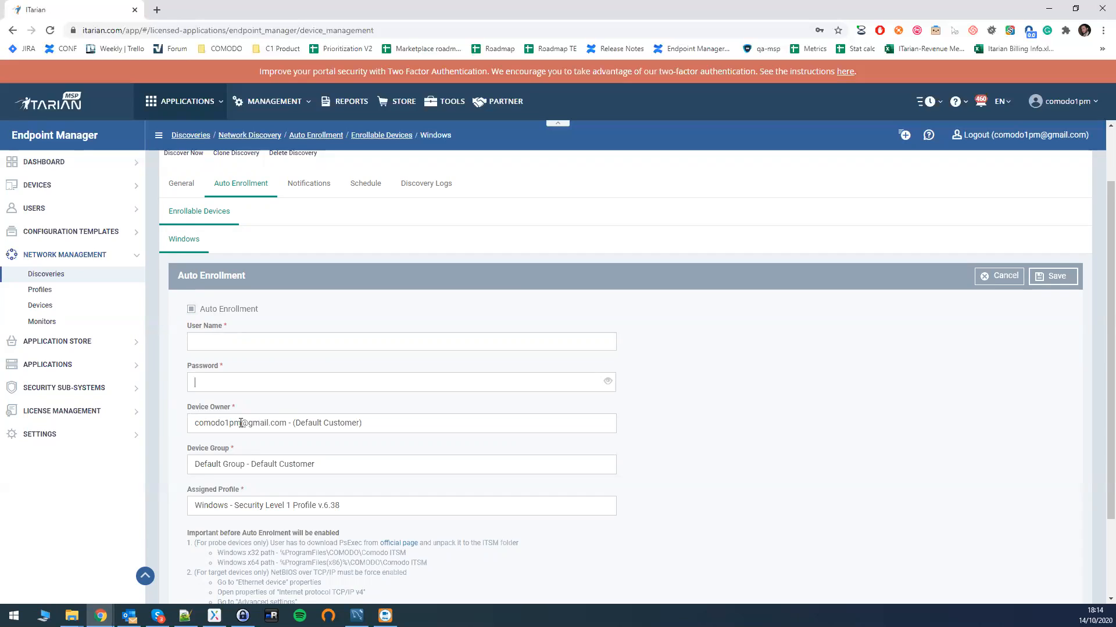
left_click(200, 466)
left_click(225, 437)
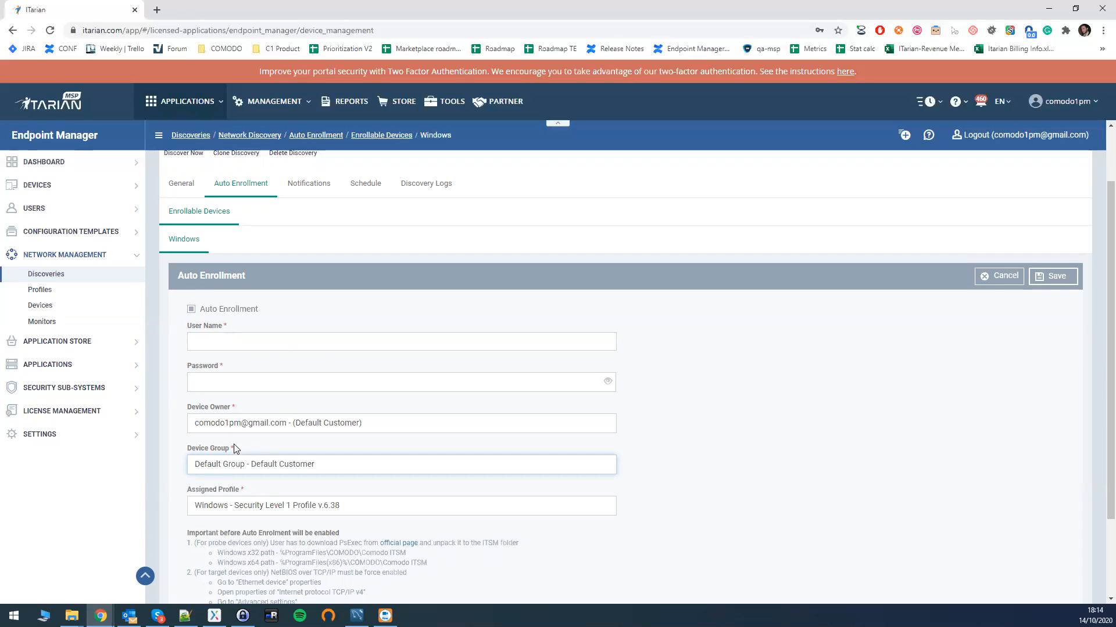
left_click(276, 508)
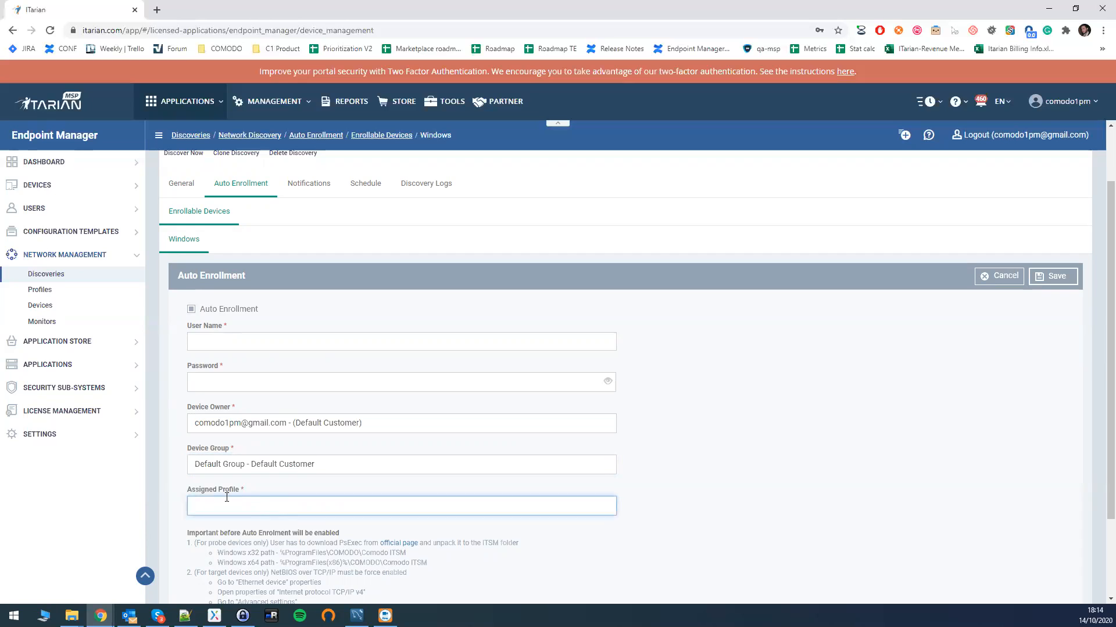
left_click(270, 489)
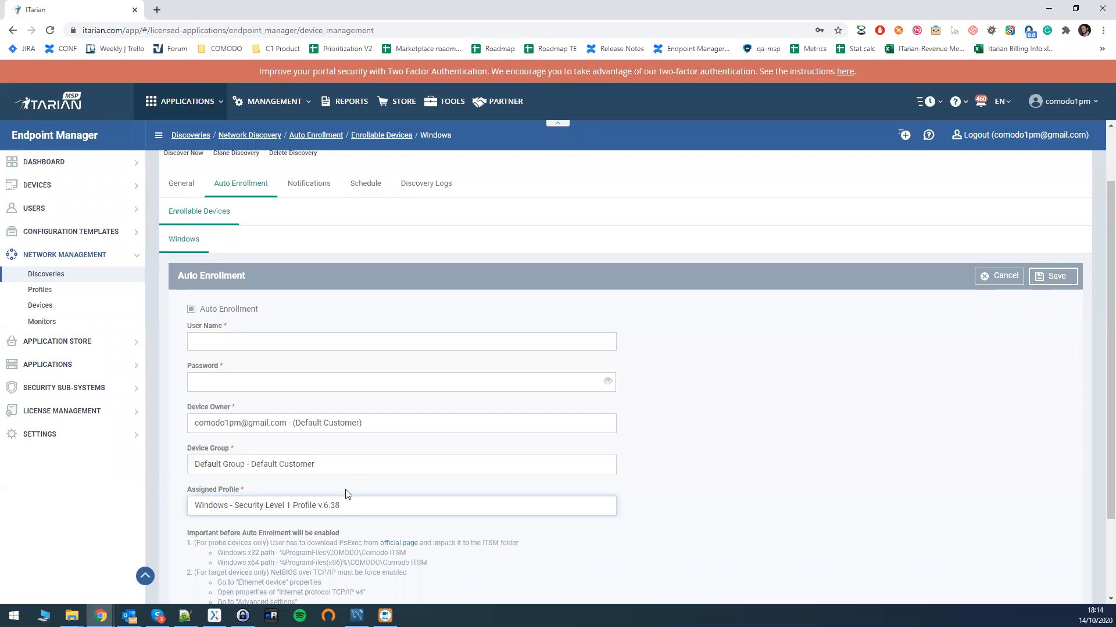
scroll(349, 488, "down", 2)
scroll(536, 414, "up", 3)
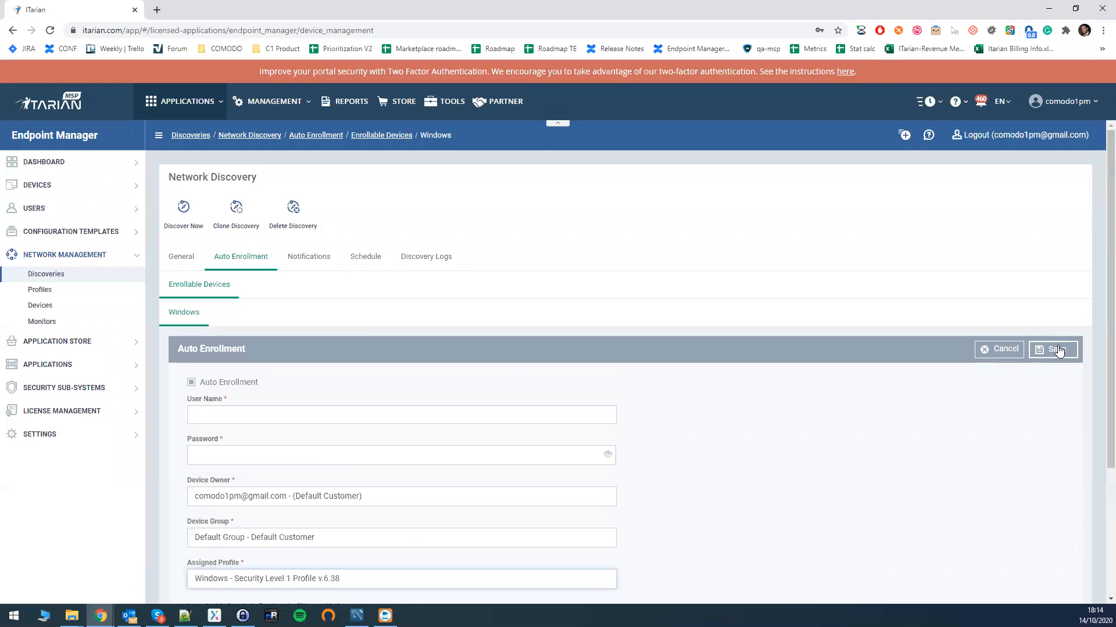
left_click(1052, 349)
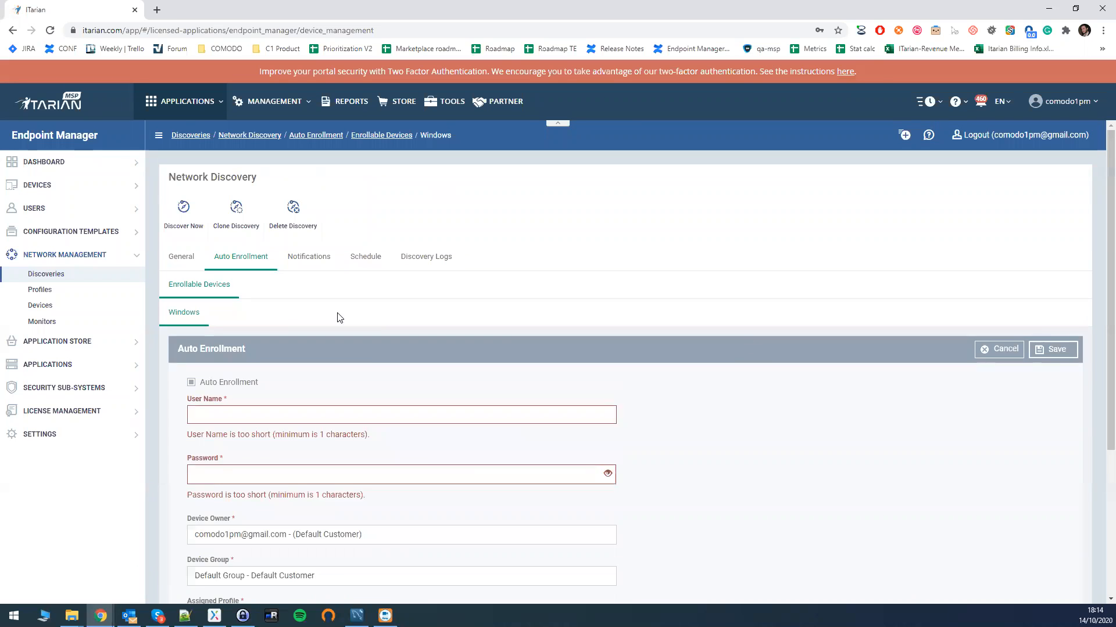
left_click(995, 352)
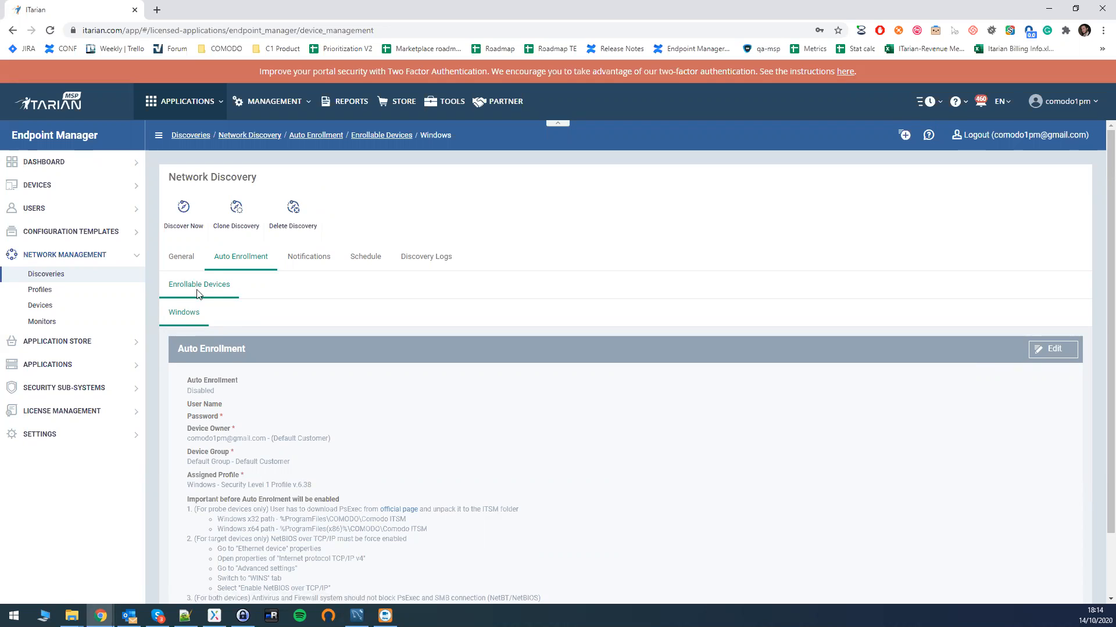
- Examine the discovery's alert and notification conditions in their editable form
left_click(309, 259)
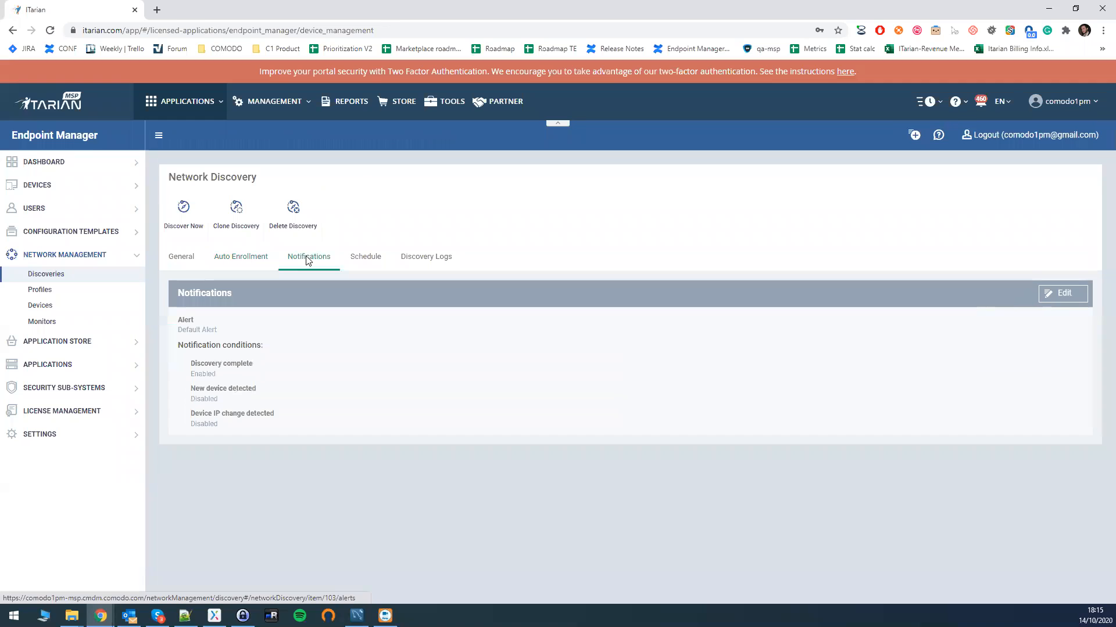
left_click(1062, 293)
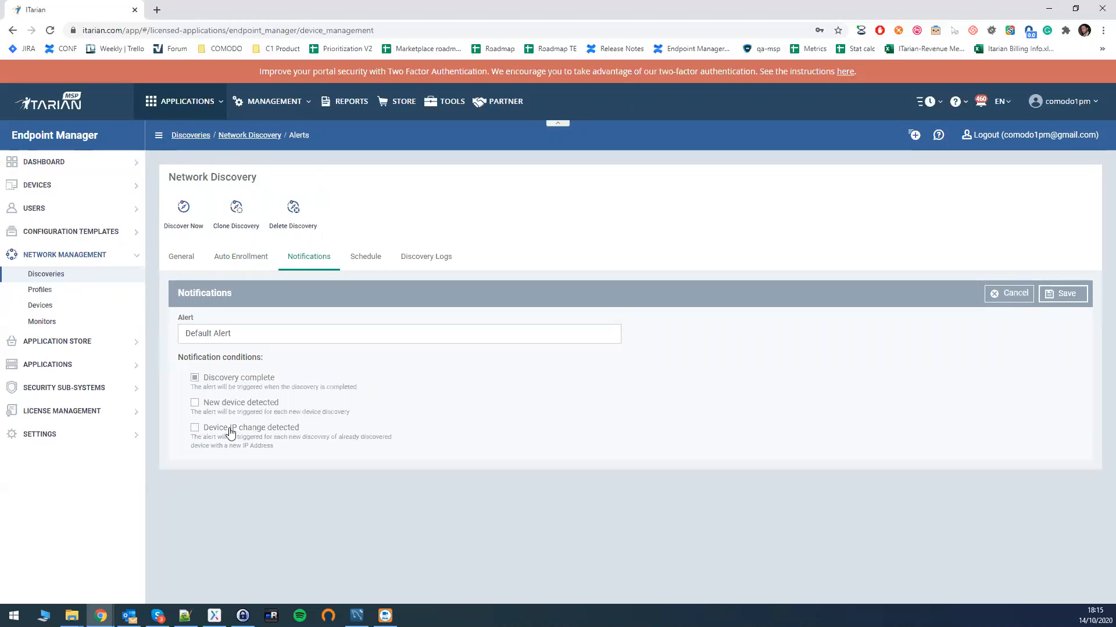
- Draft a discovery schedule named Weekly Discovery with start date 2020/10/14 and weekly recurrence
left_click(365, 259)
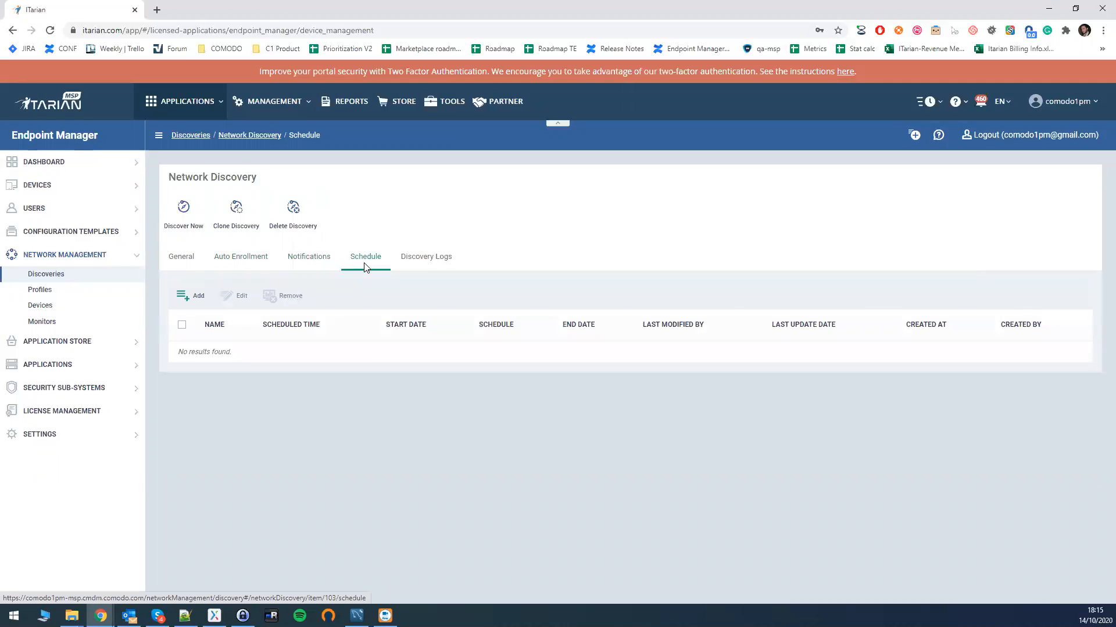
left_click(190, 296)
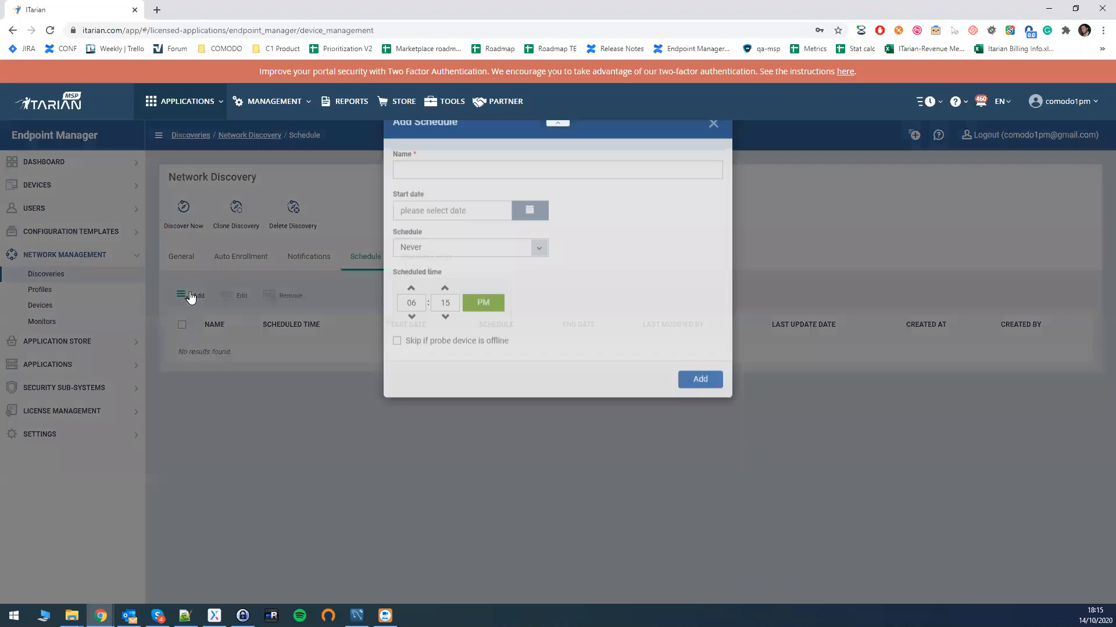
left_click(438, 204)
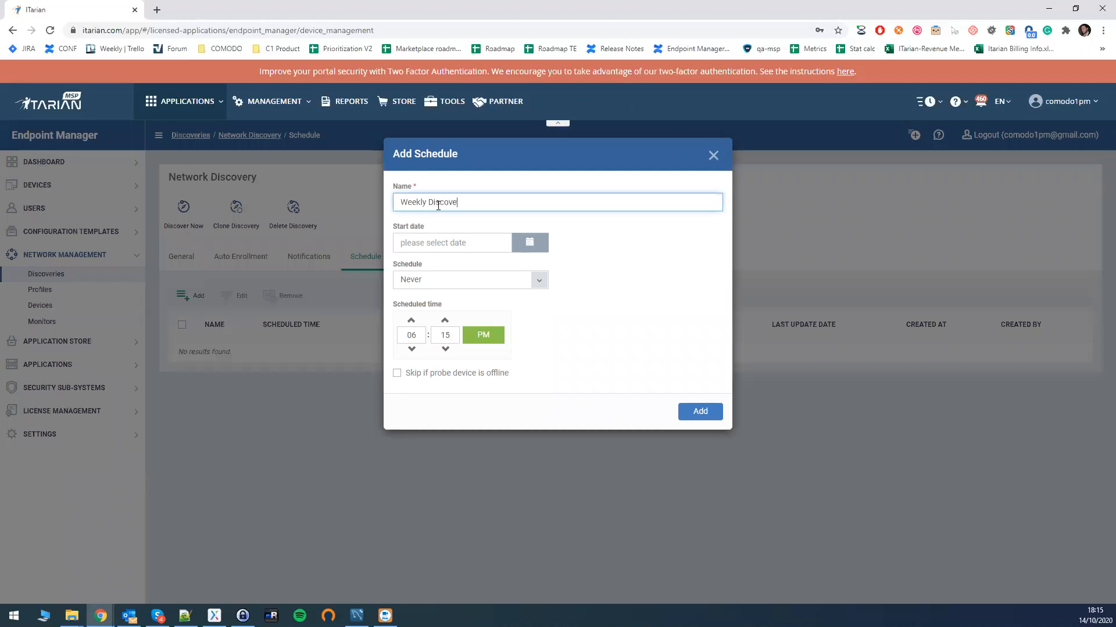
left_click(529, 242)
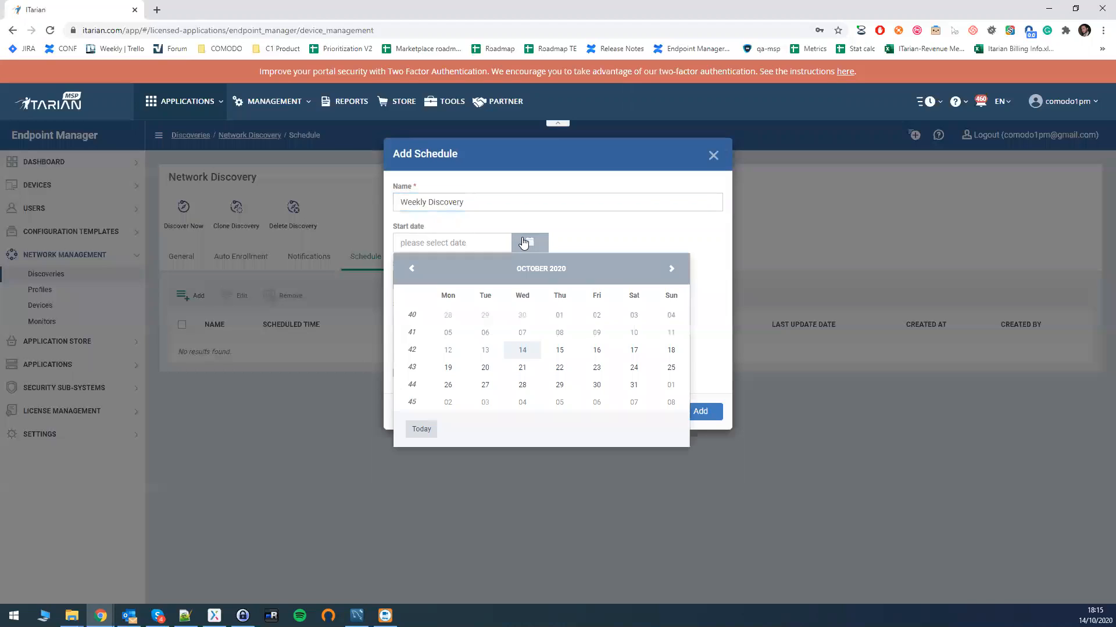
left_click(522, 351)
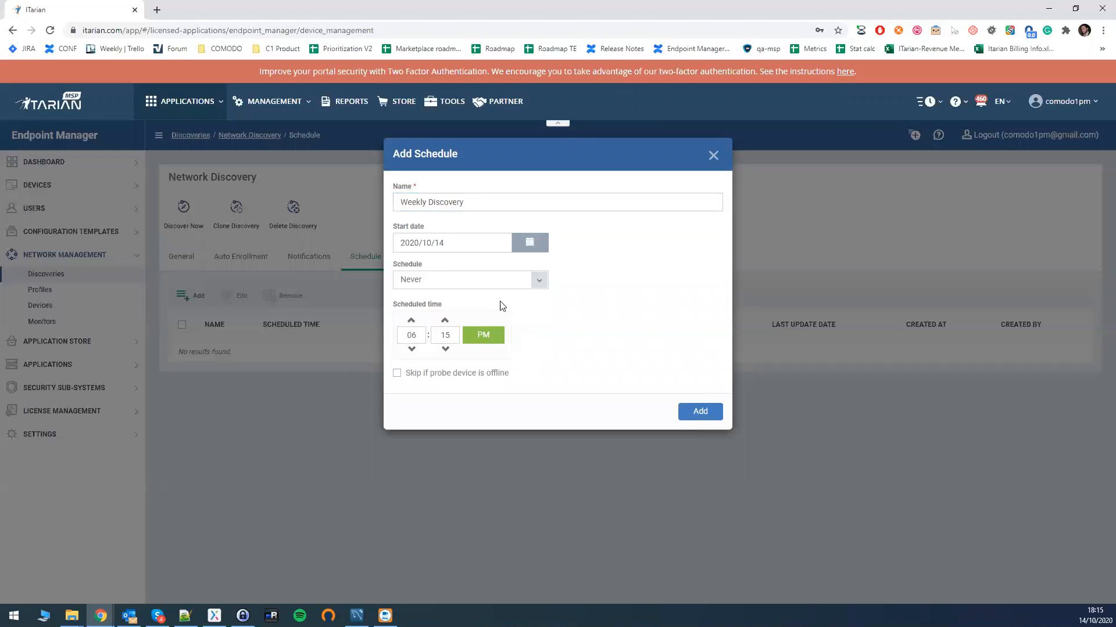
left_click(471, 281)
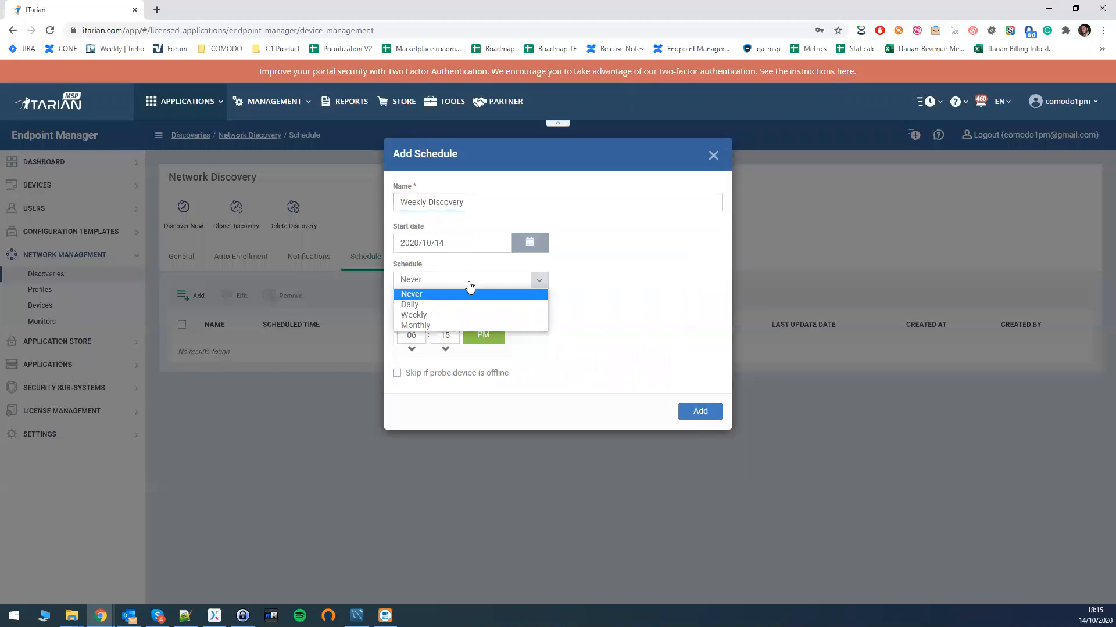
left_click(438, 315)
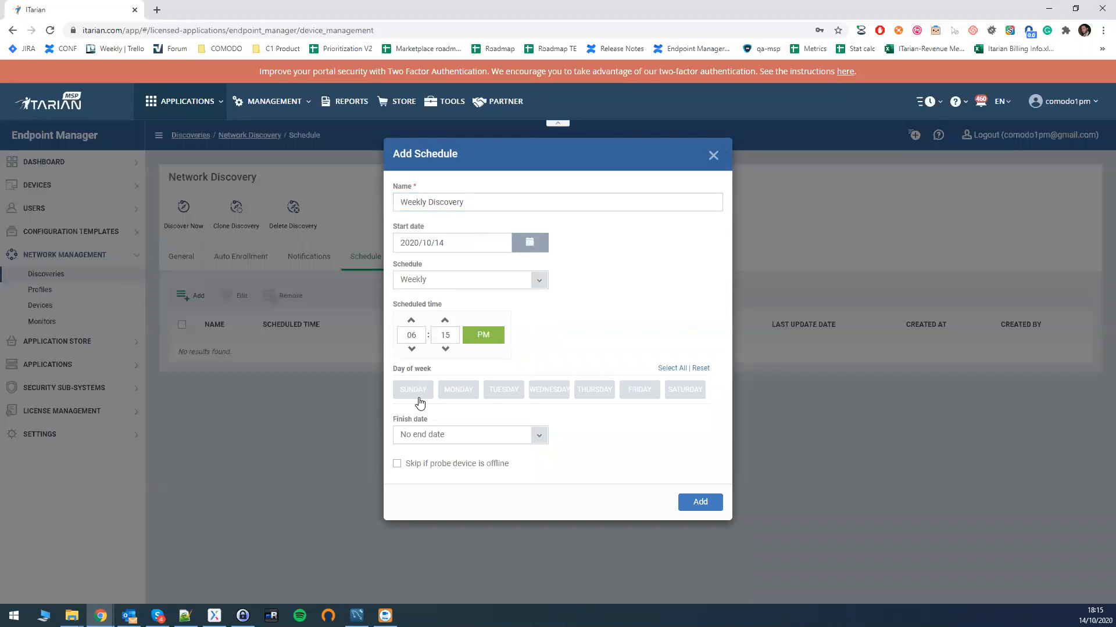
- Set the drafted schedule to run on Saturday at 01:15 AM
left_click(675, 392)
double_click(411, 336)
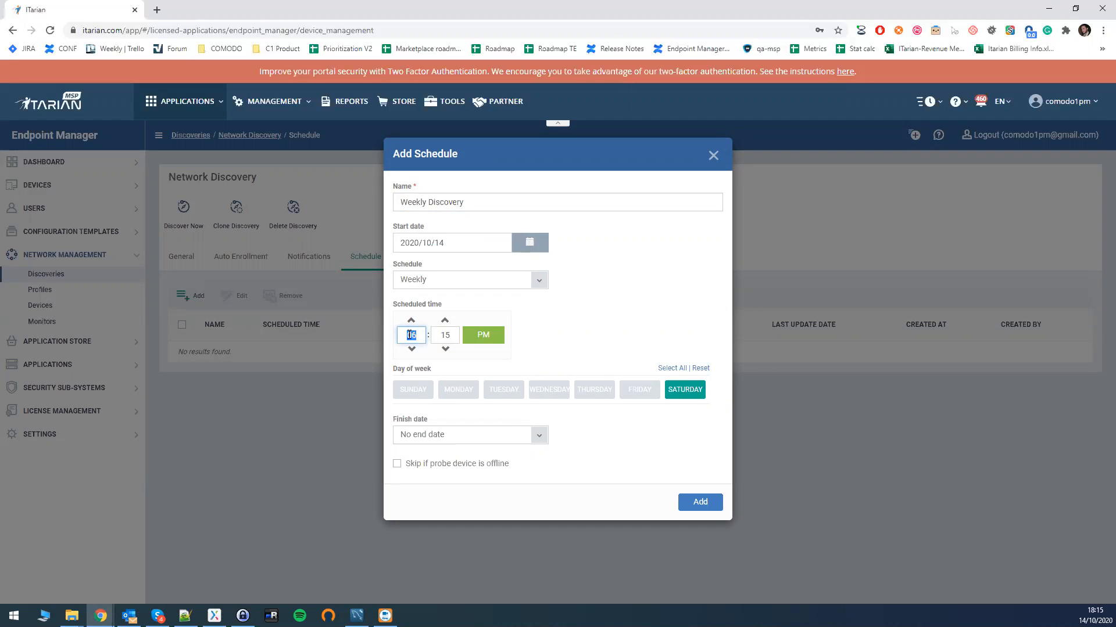
key("BackSpace")
type("1")
left_click(479, 336)
- Try the End date option, return the finish date to No end date, and dismiss the schedule without adding it
left_click(435, 441)
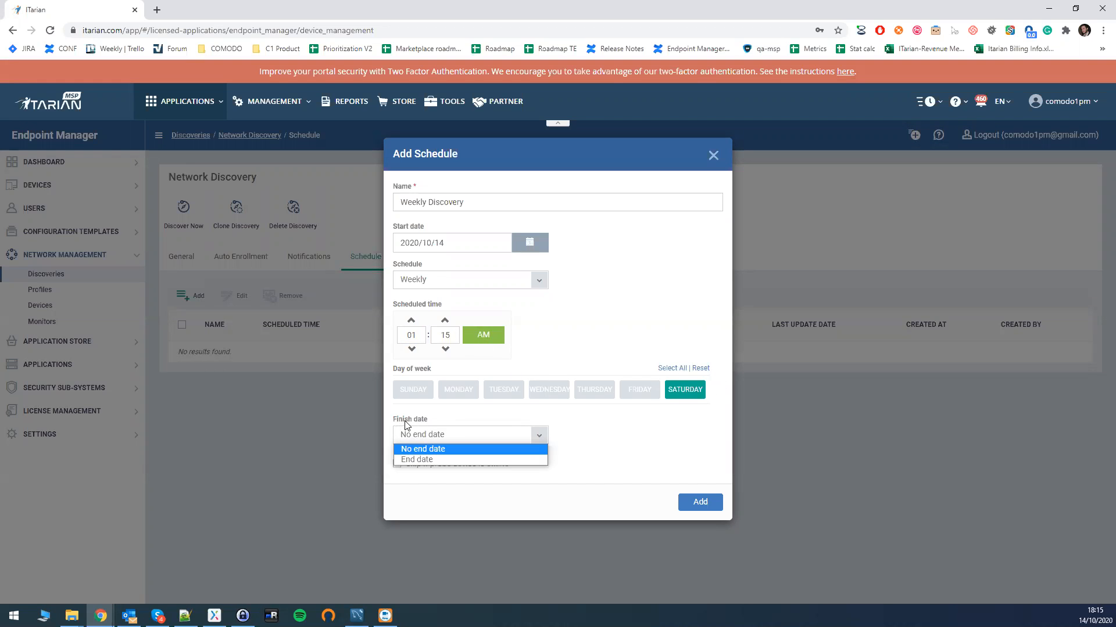
left_click(426, 460)
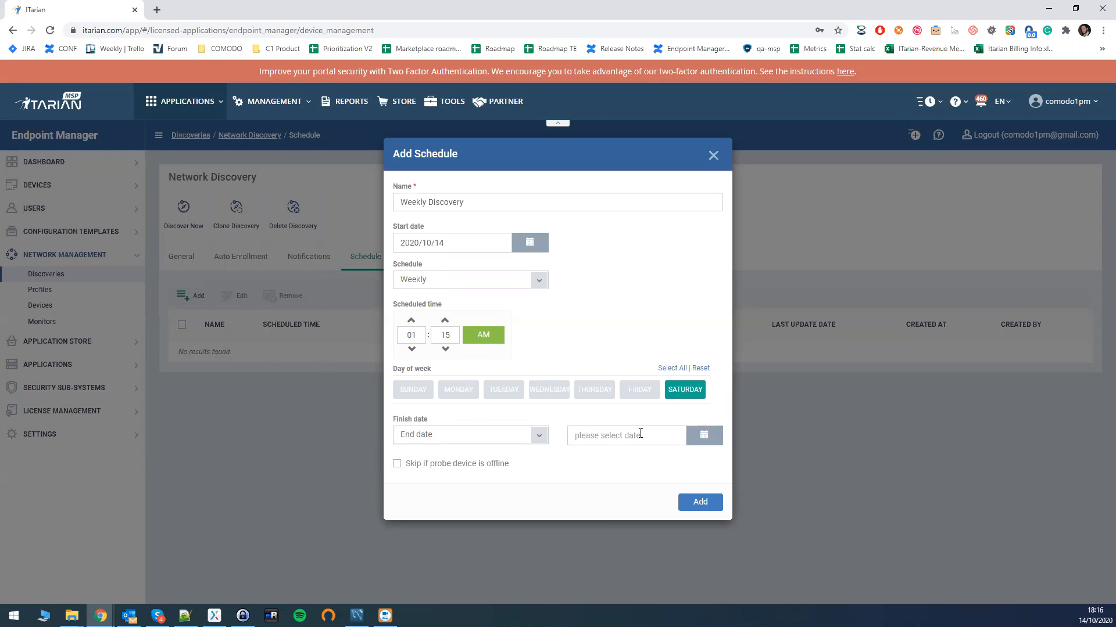
left_click(539, 436)
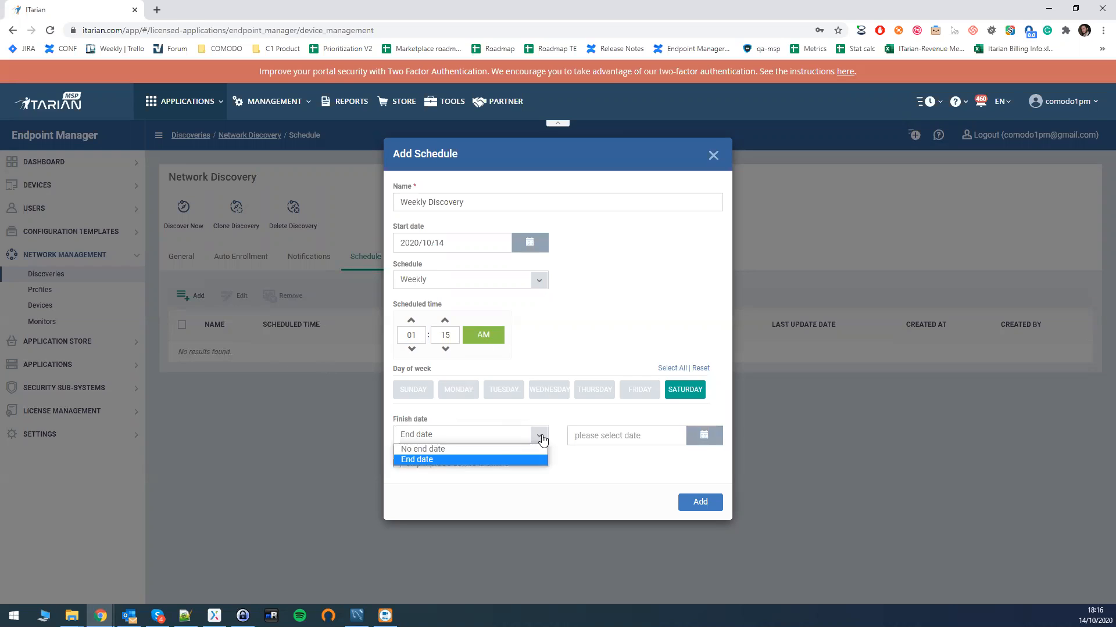
left_click(451, 450)
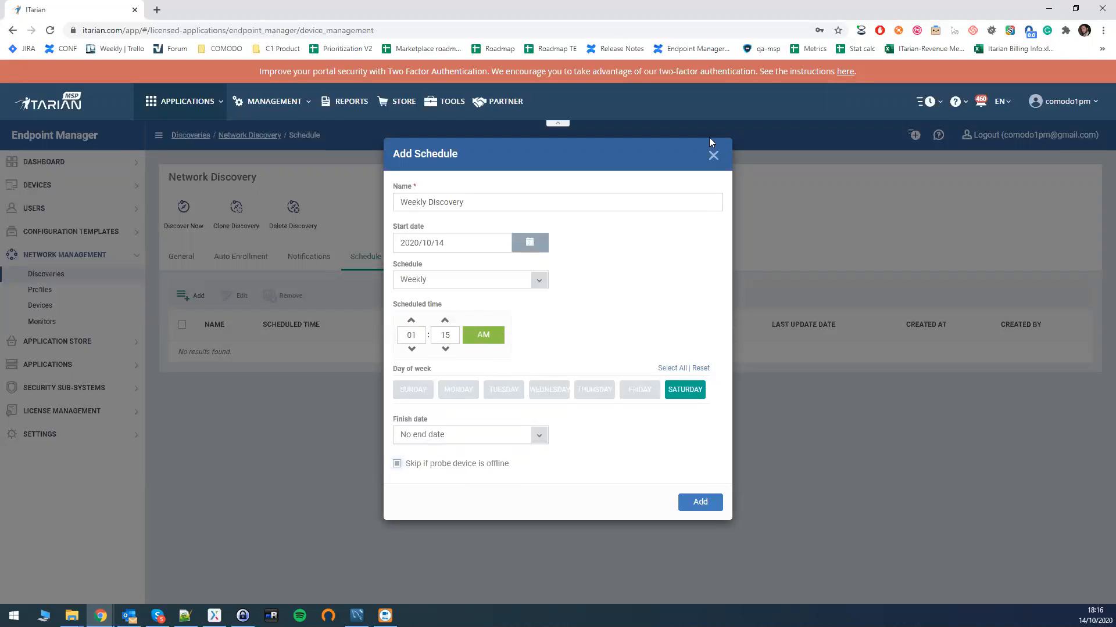
left_click(714, 156)
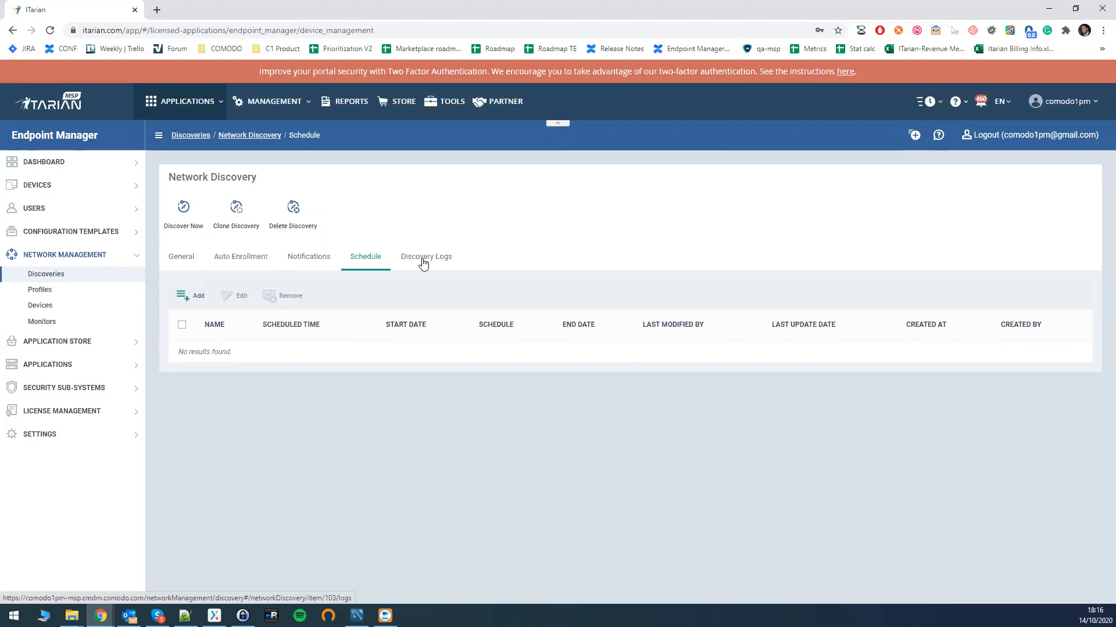
- Check the discovery's logs and return to its general overview
left_click(402, 266)
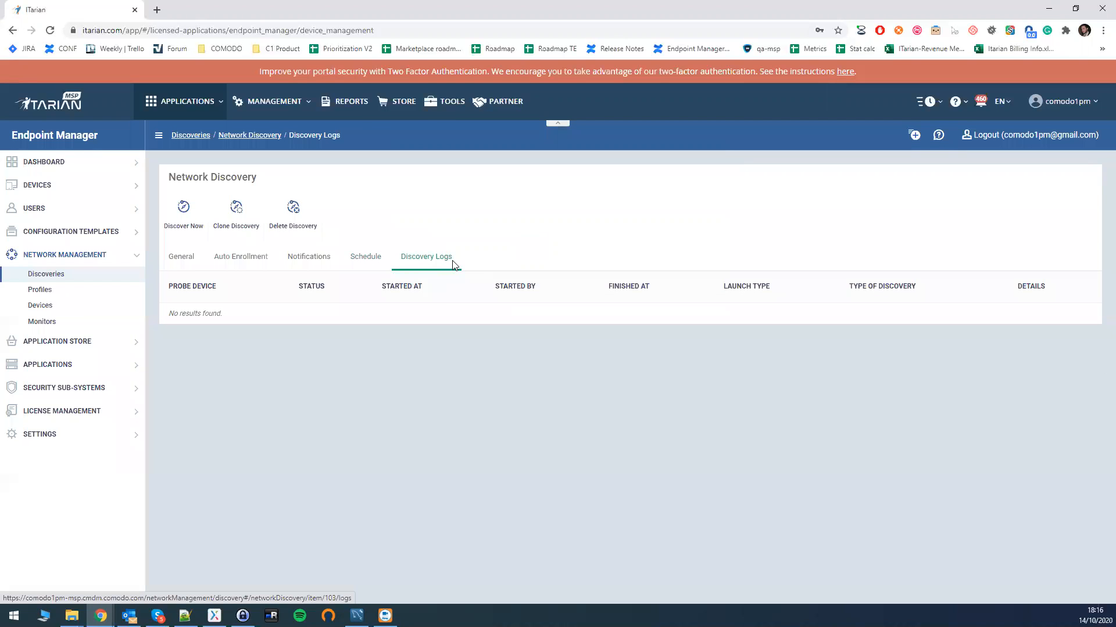
left_click_drag(189, 314, 247, 319)
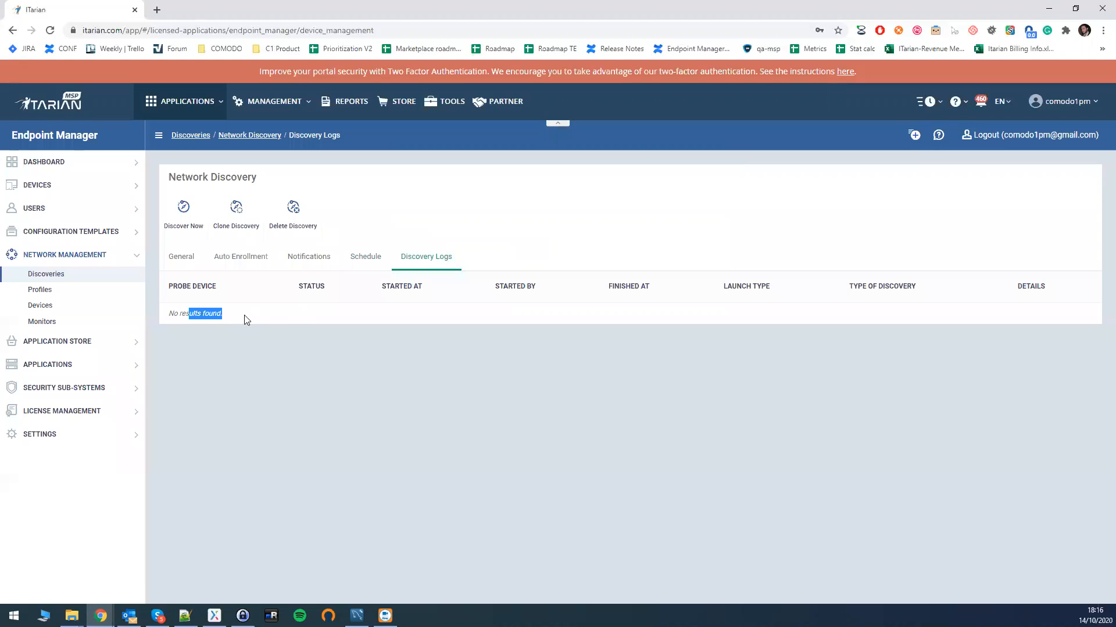
left_click(238, 137)
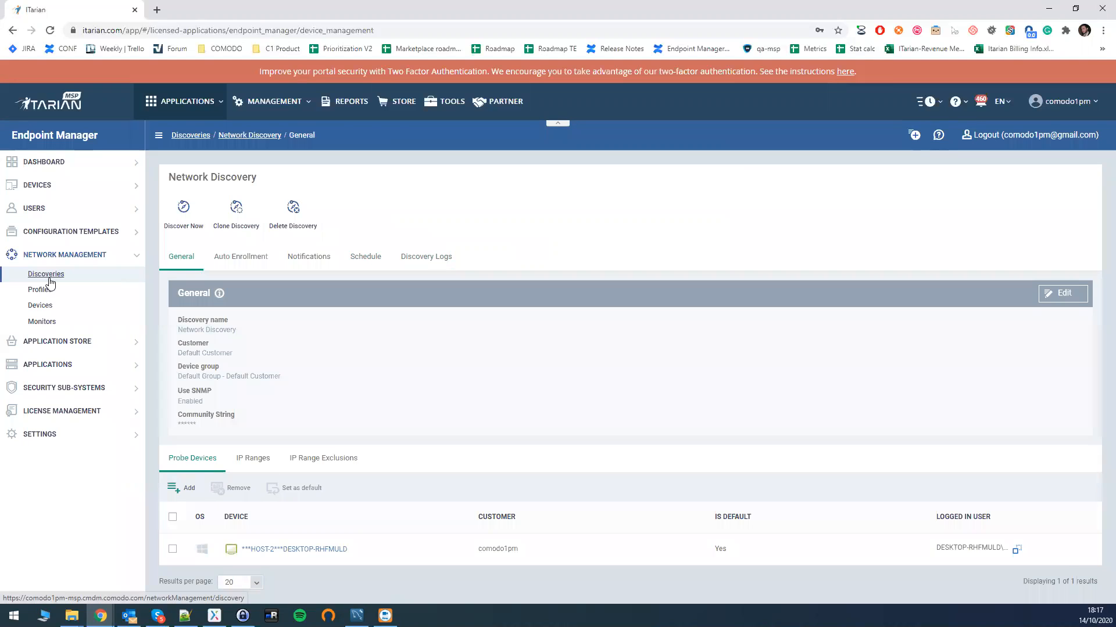
left_click(184, 214)
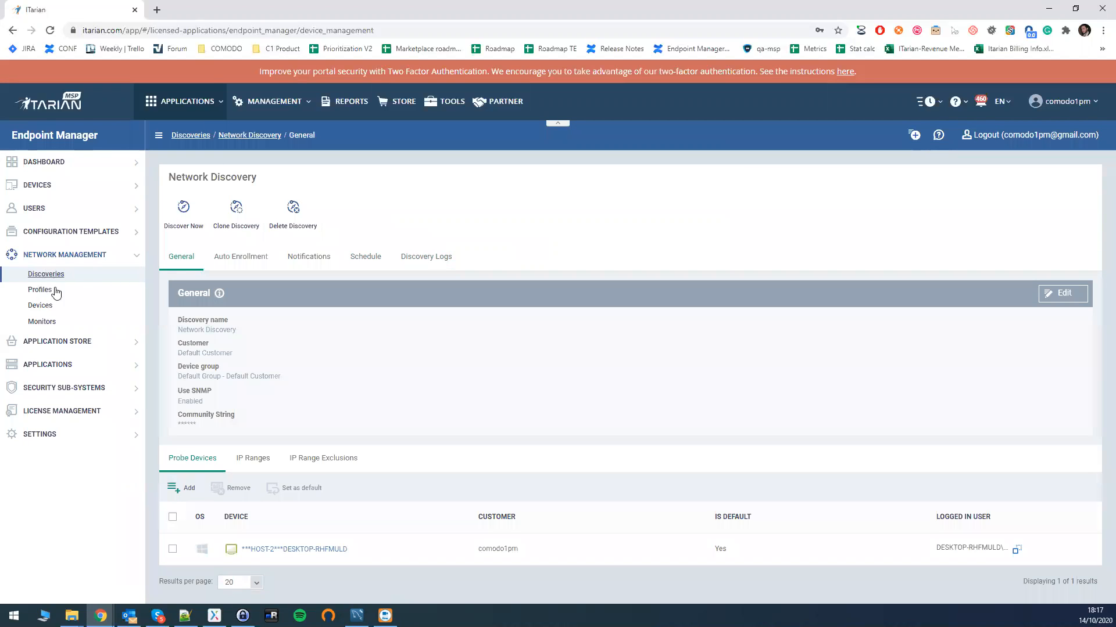
- Examine the list of network devices found by discoveries, including their types, IP addresses and discovery dates
left_click(41, 313)
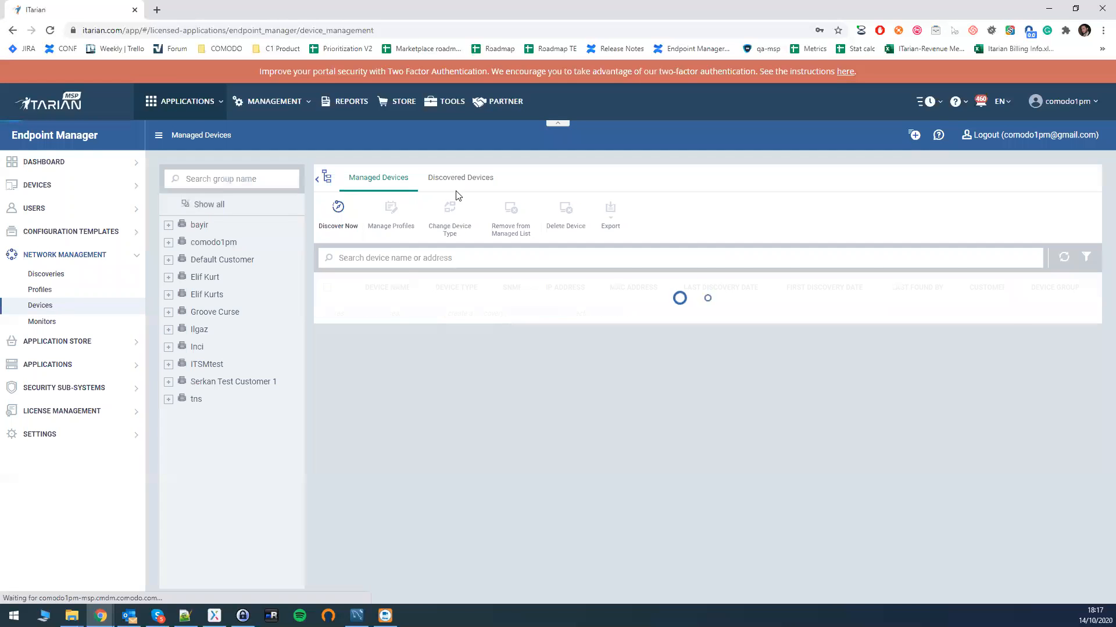
left_click(458, 182)
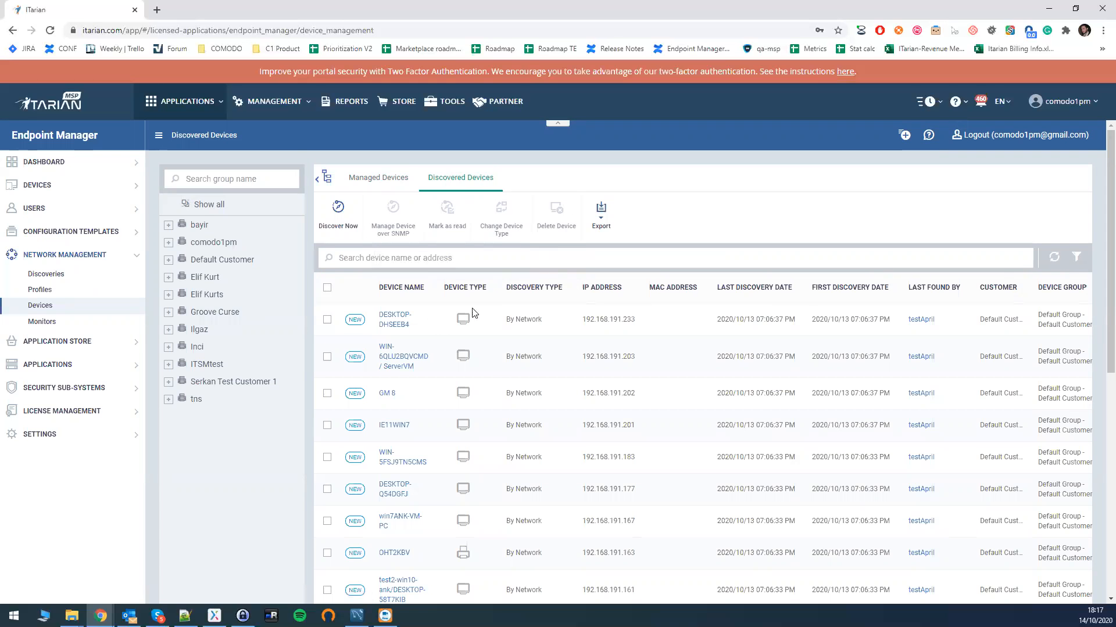
scroll(477, 345, "down", 6)
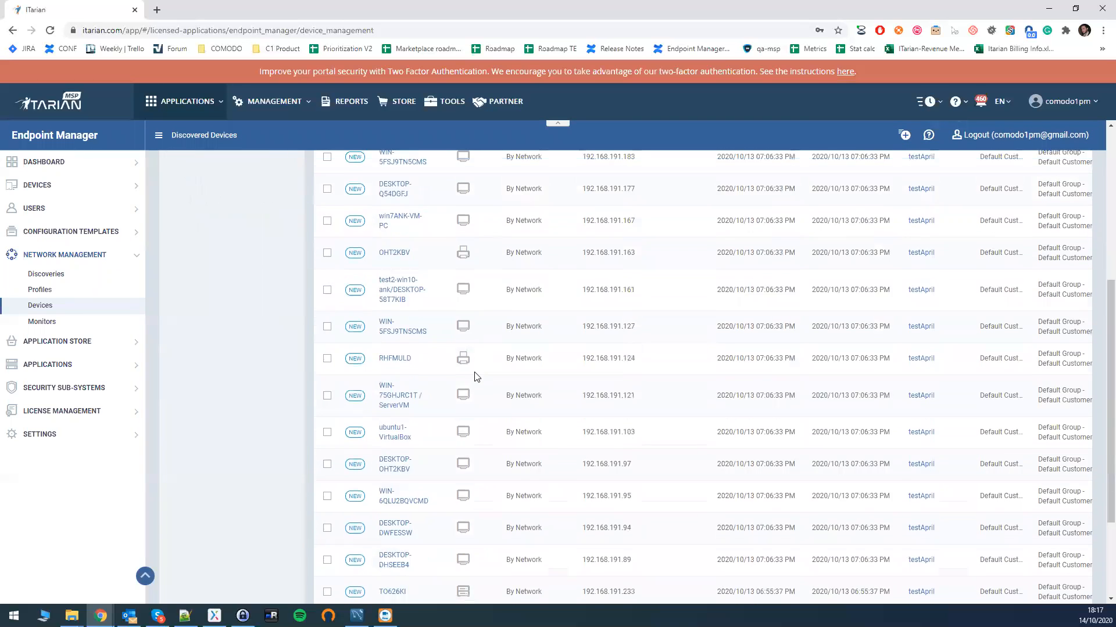
scroll(476, 374, "down", 3)
scroll(469, 378, "up", 10)
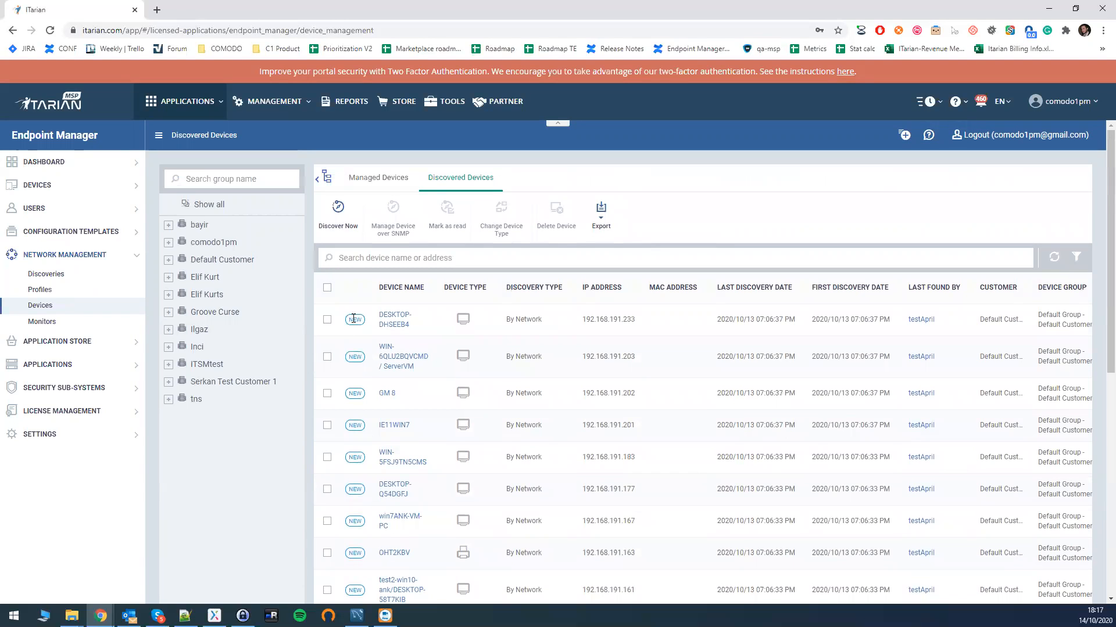
- Mark the new discovered device DESKTOP-DHSEEB4 at 192.168.191.233 as read
left_click_drag(349, 319, 364, 321)
left_click(362, 319)
left_click(327, 320)
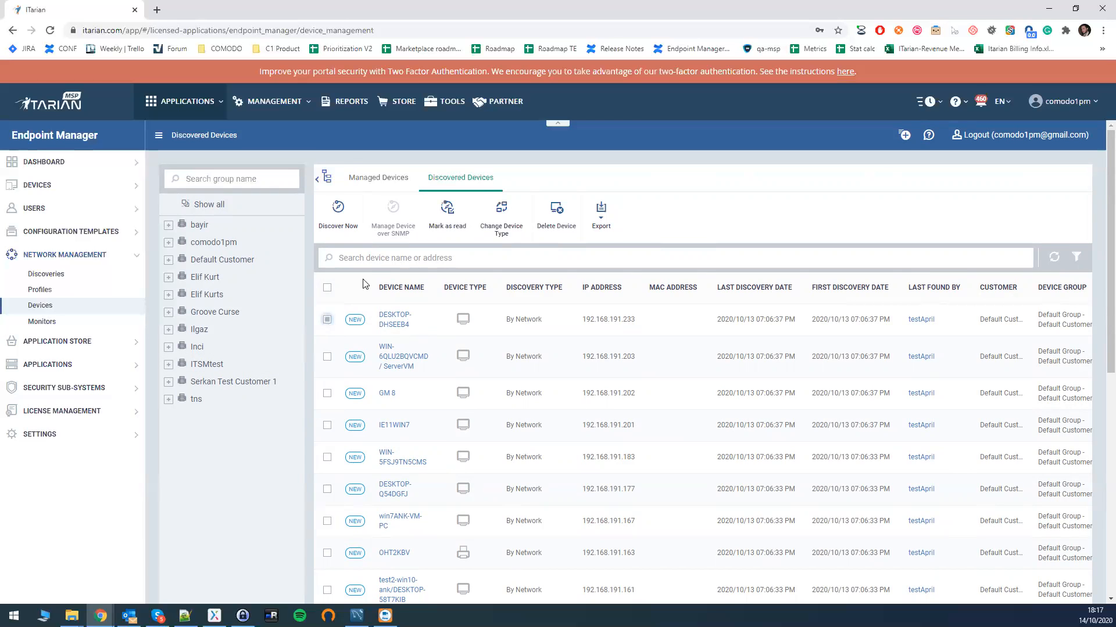
left_click(453, 224)
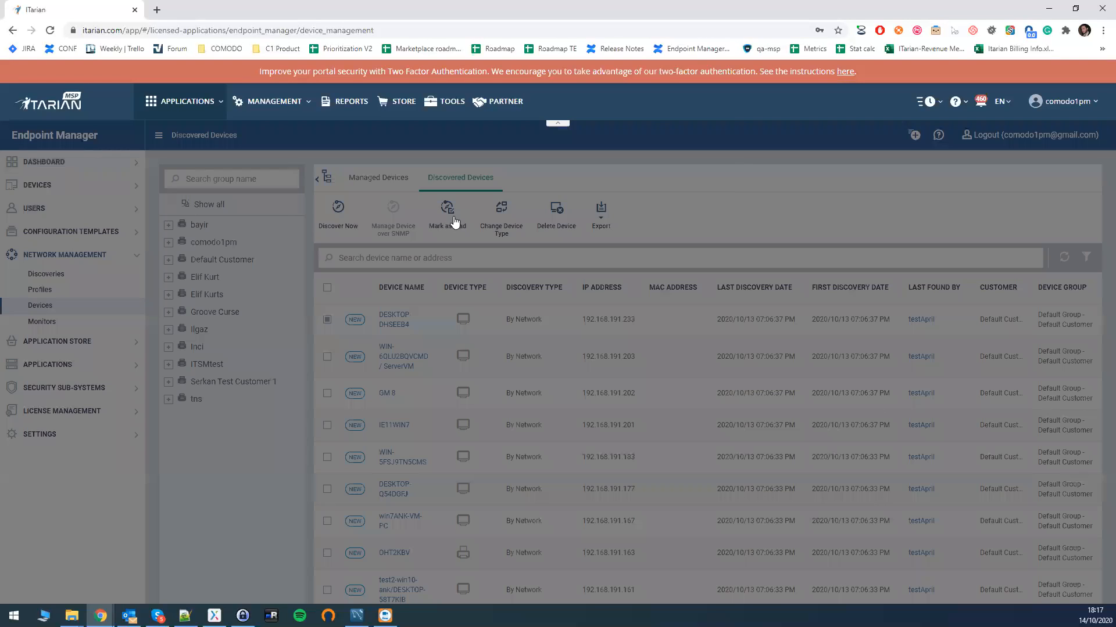
left_click(654, 230)
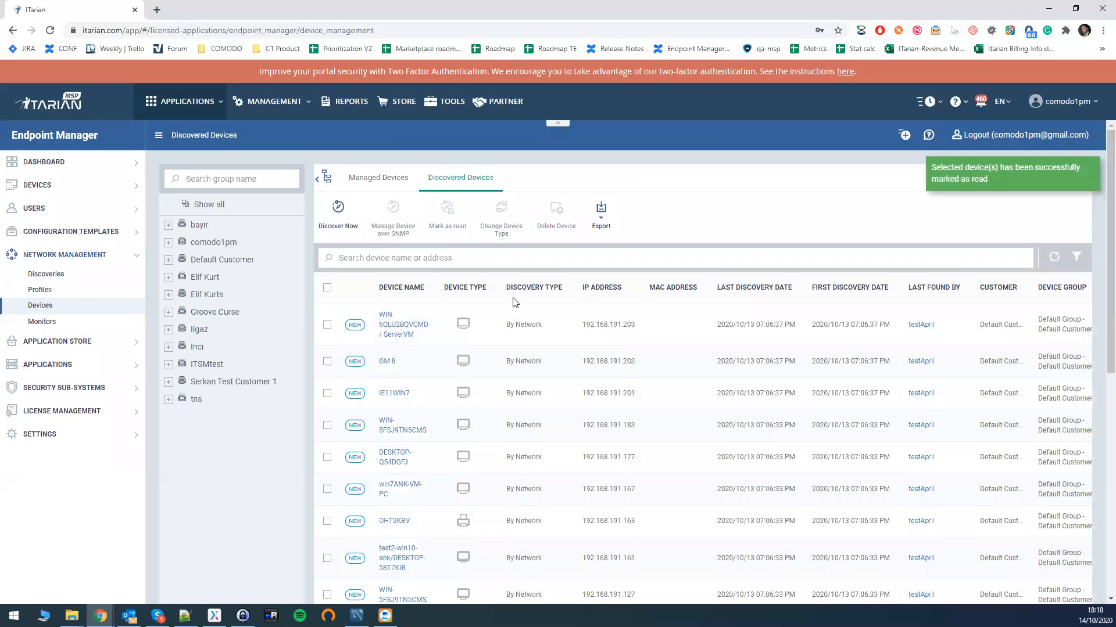
- Examine the discovered-device filters for discovery type, new devices and IP address, leaving each one unset
left_click(1076, 258)
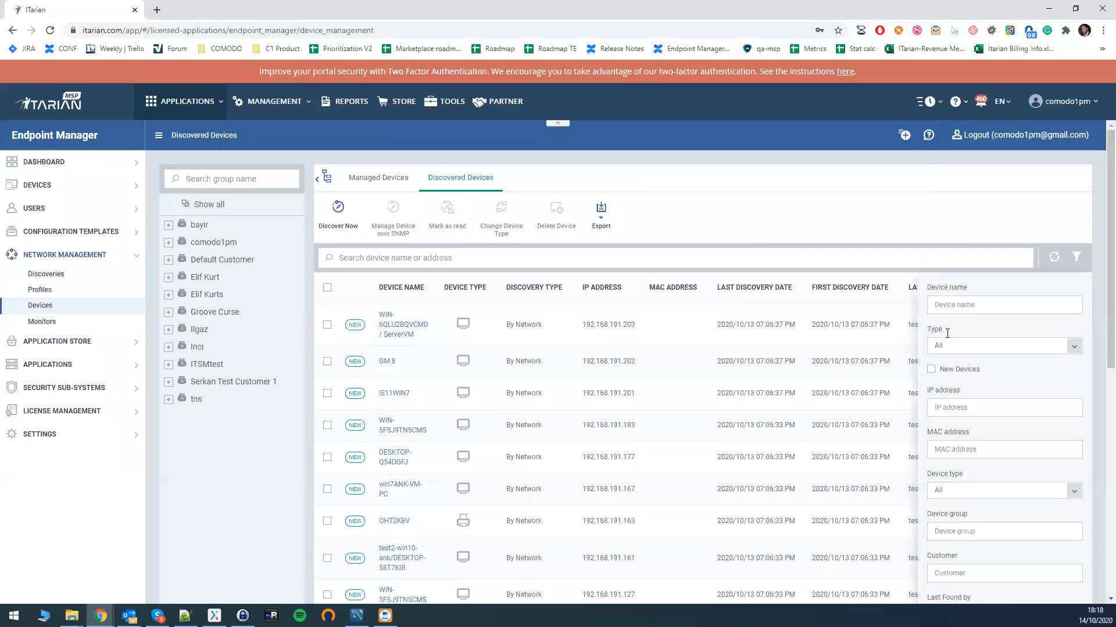
left_click(931, 370)
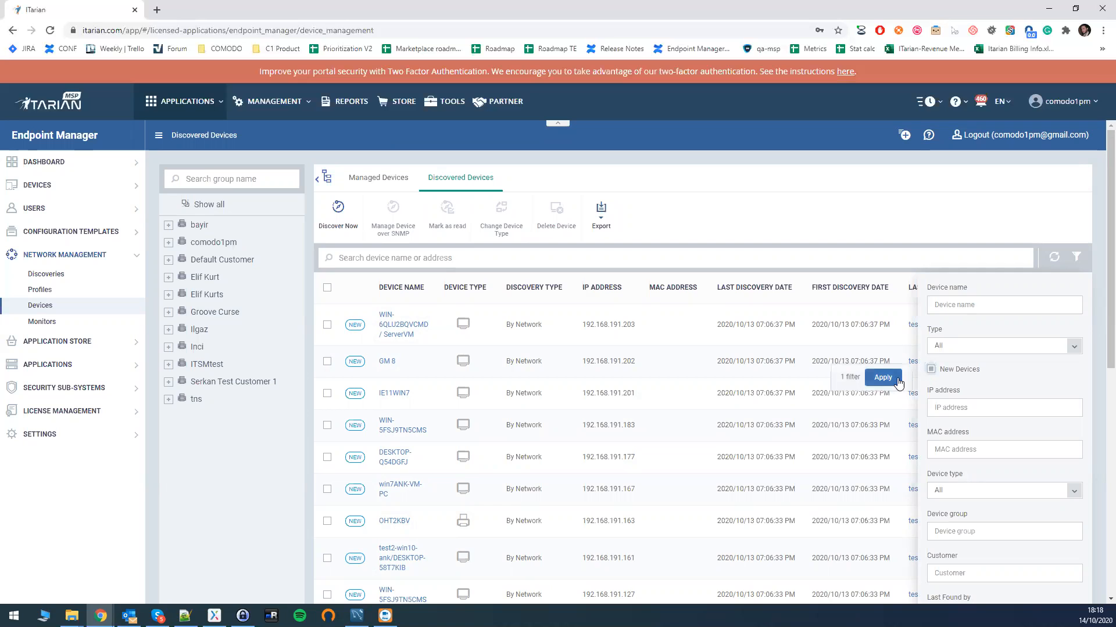
left_click(930, 370)
left_click(971, 346)
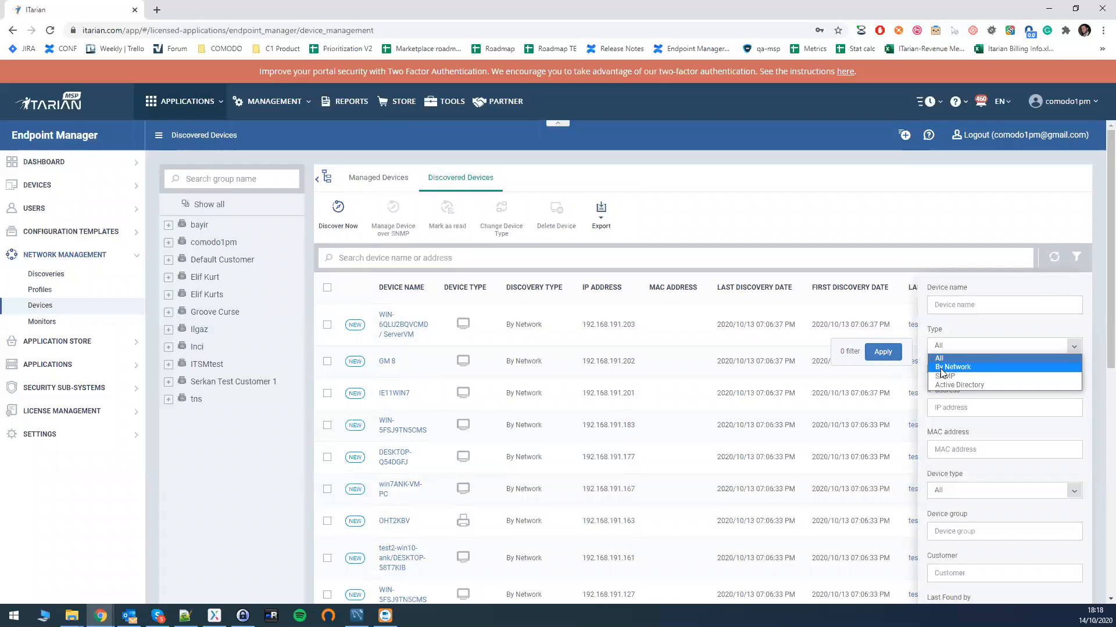
left_click(989, 357)
left_click(952, 409)
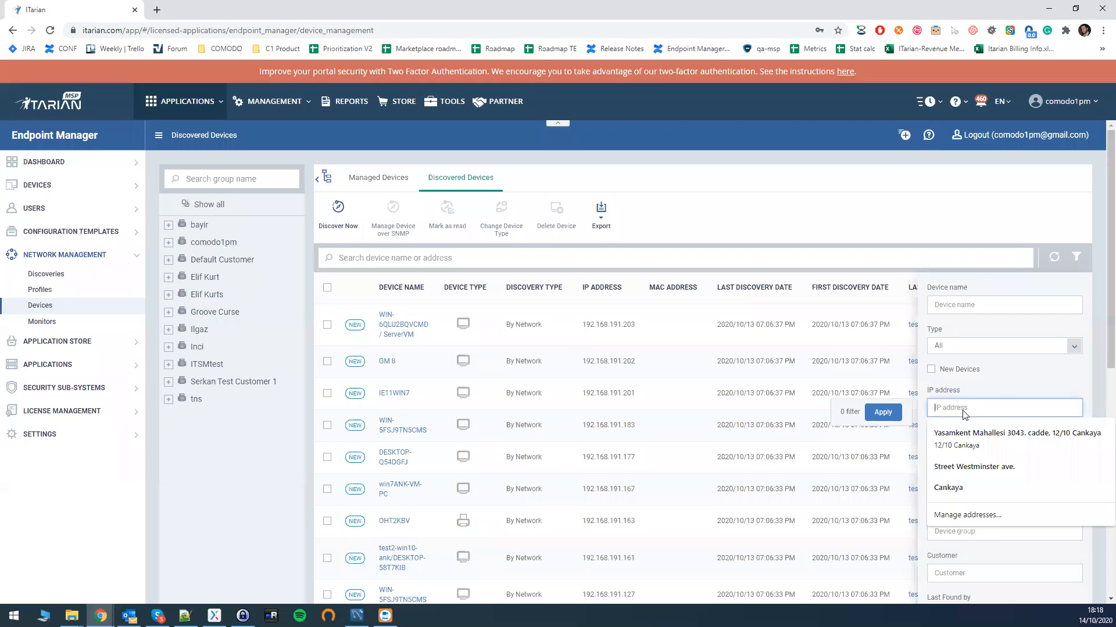
scroll(1032, 462, "down", 1)
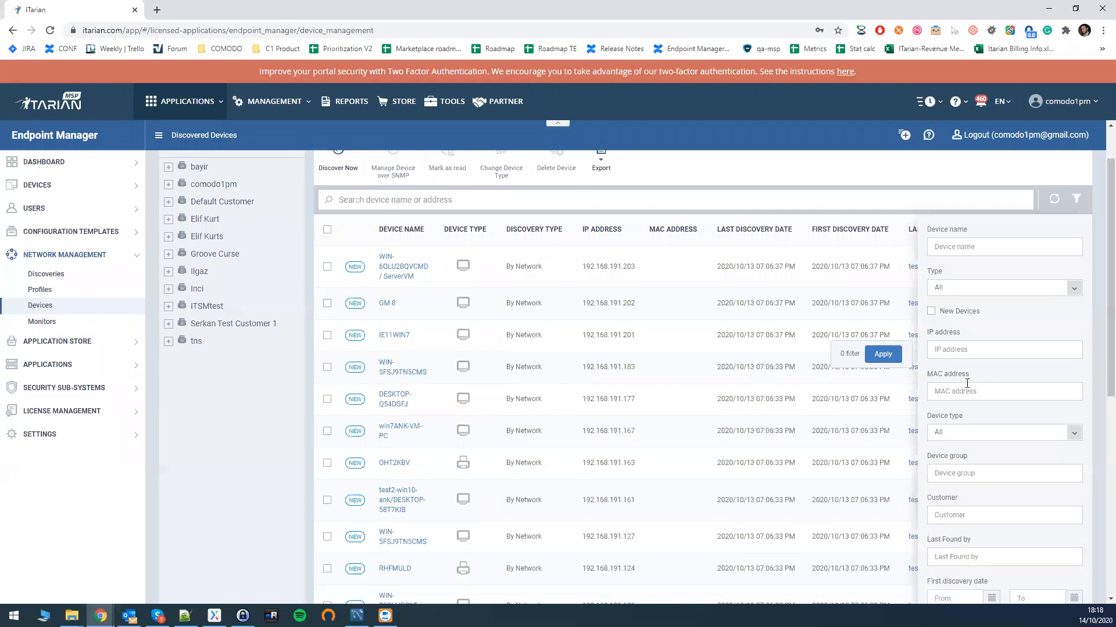
- Review the device type, device group, last found by and first discovery date filters, and close the filters without applying any
left_click(1037, 437)
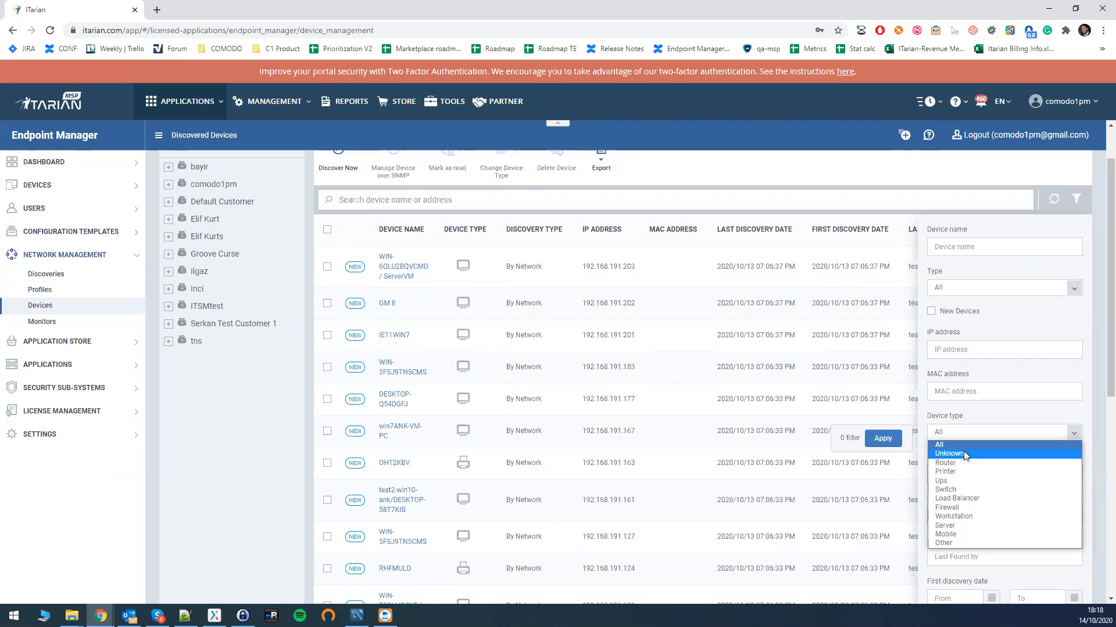
left_click(1074, 432)
scroll(1011, 418, "down", 2)
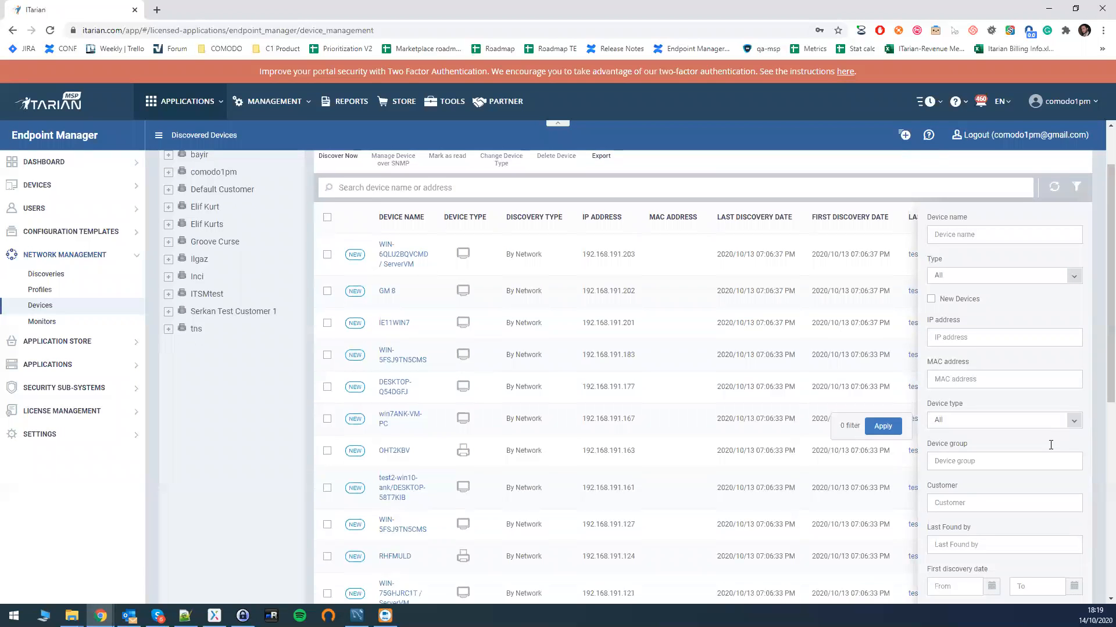
left_click(951, 357)
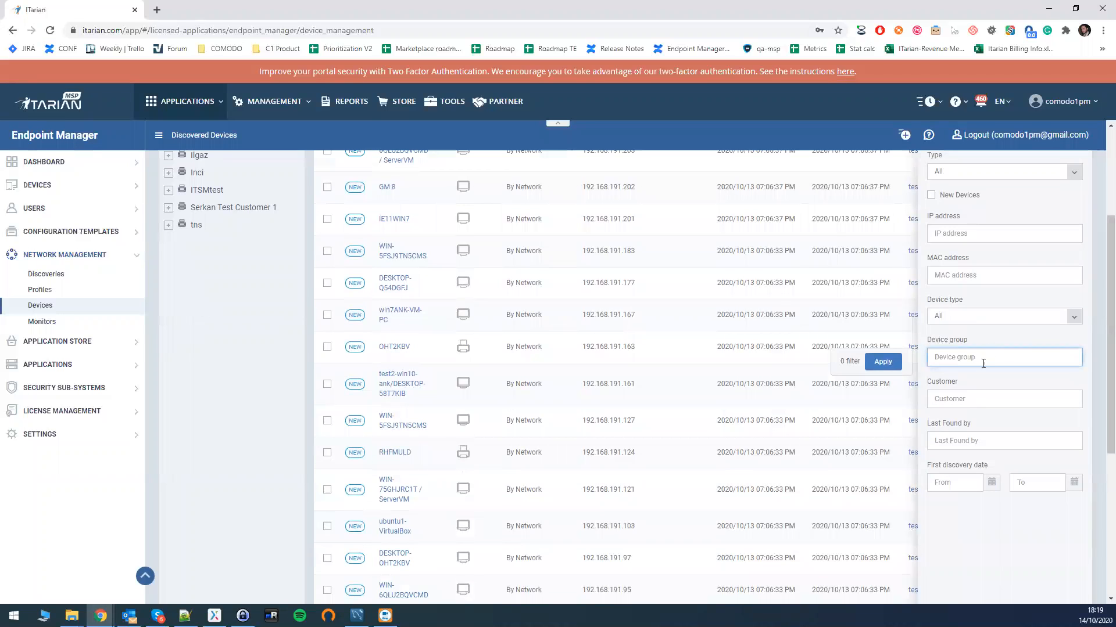
left_click(952, 442)
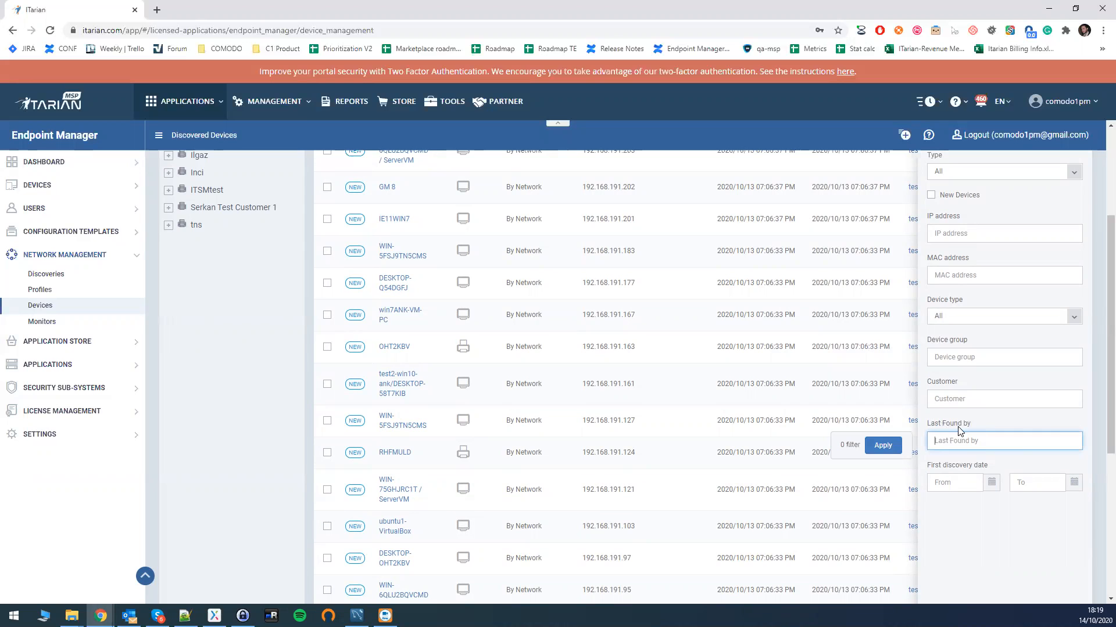
left_click(955, 482)
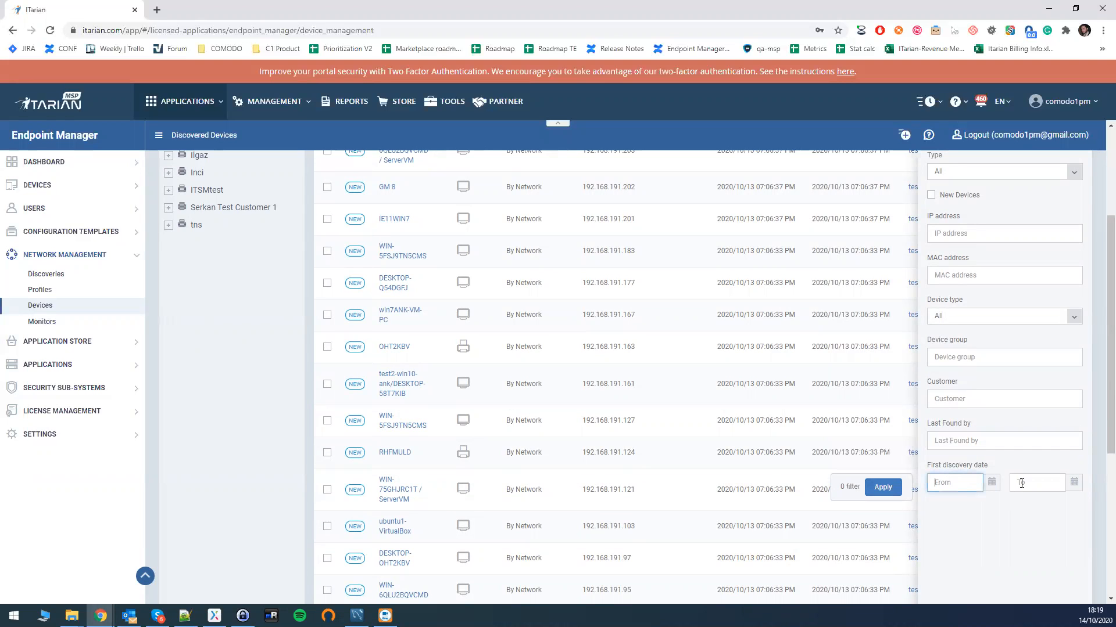
left_click(951, 436)
scroll(1061, 164, "up", 3)
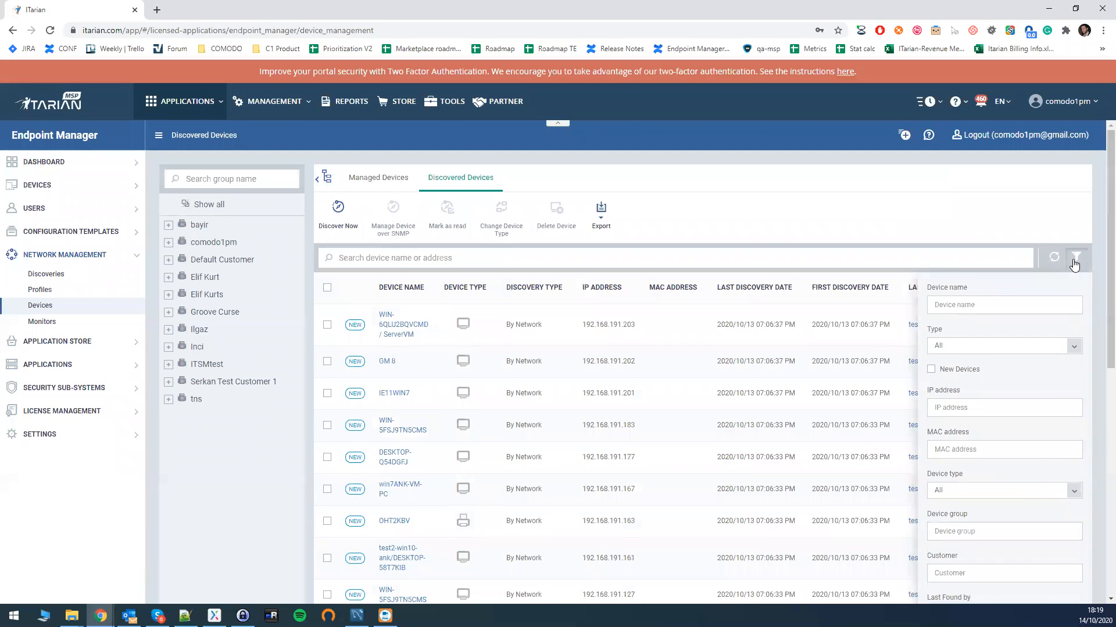
left_click(1075, 259)
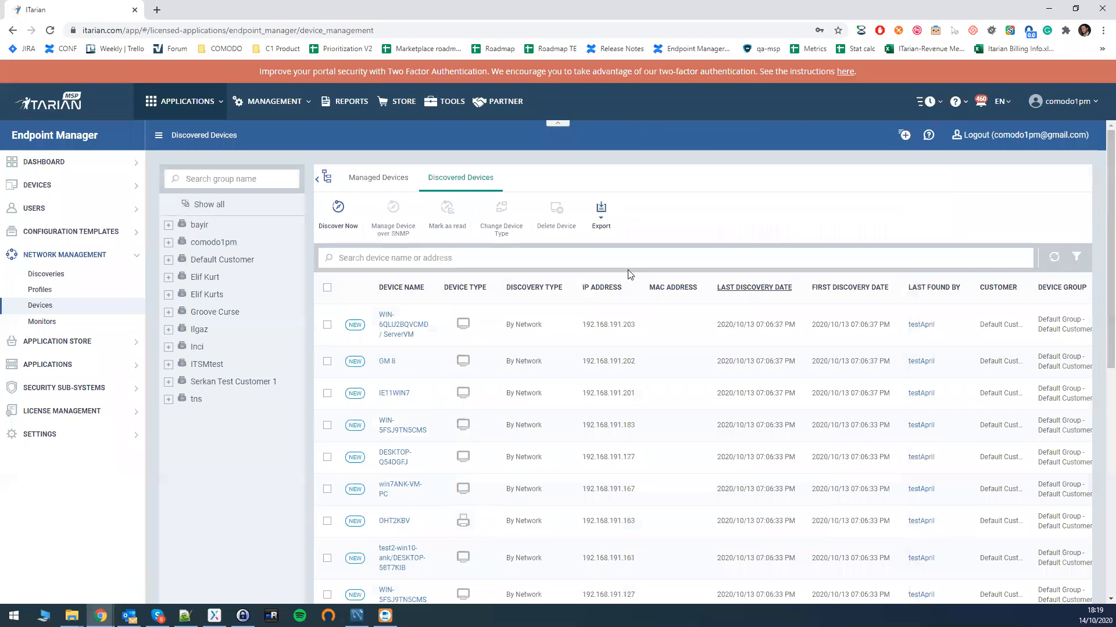
- Select the devices at 192.168.191.203 and 192.168.191.202 to check the available actions, and clear both selections
left_click(328, 328)
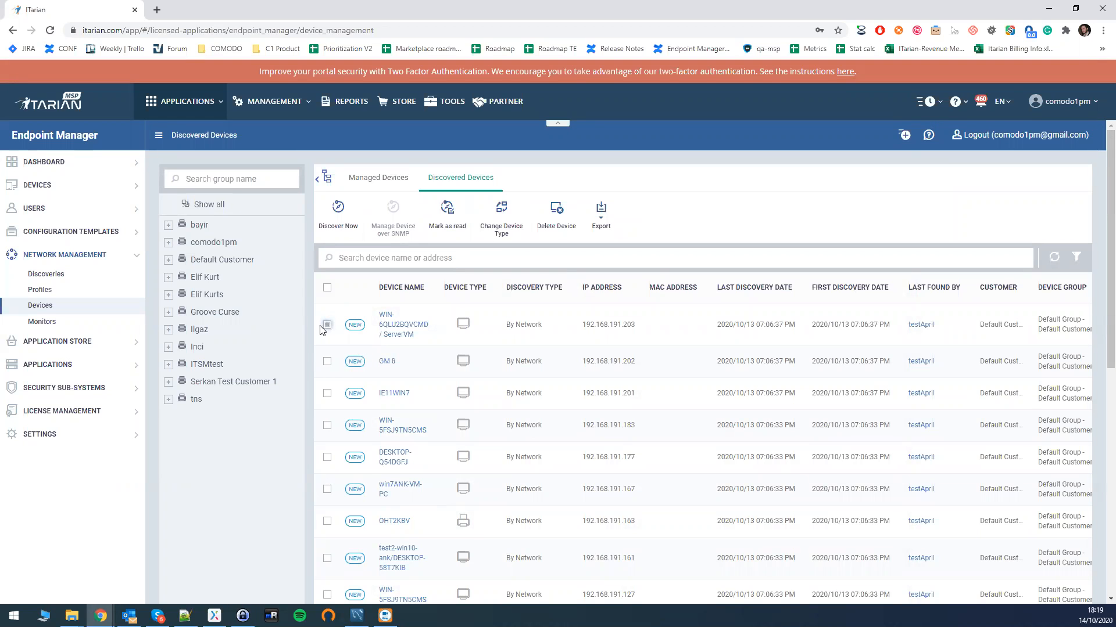
left_click(327, 363)
left_click(327, 362)
left_click(327, 325)
- Examine the discovery types across the discovered device list, and check the SNMP management option for the device at 192.168.191.203
left_click_drag(504, 325, 546, 329)
scroll(546, 328, "down", 6)
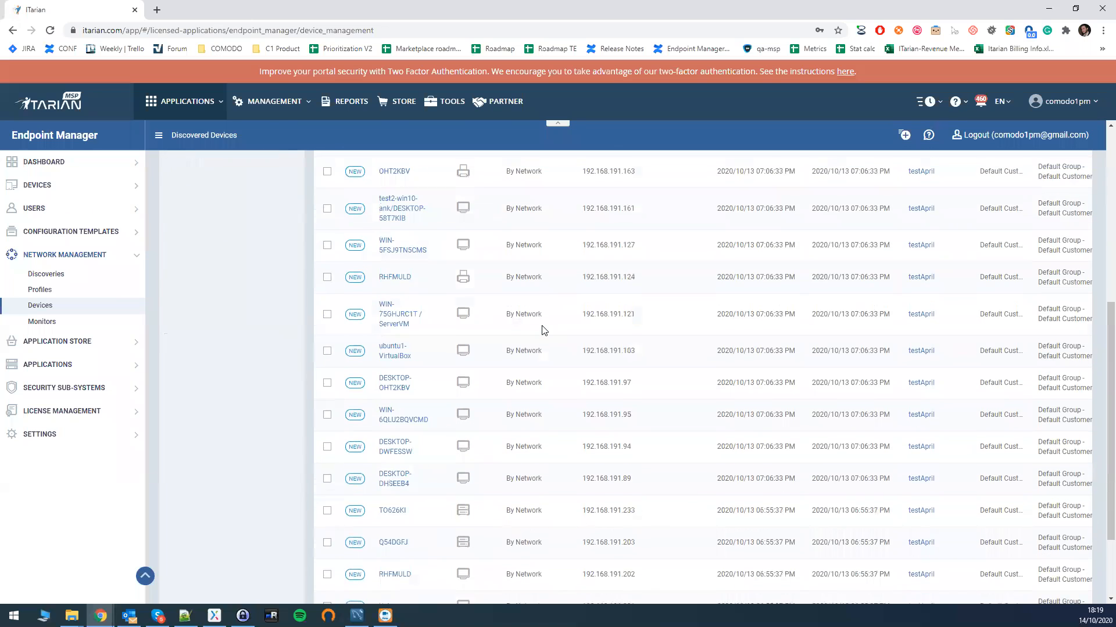
scroll(561, 348, "down", 3)
scroll(512, 448, "up", 10)
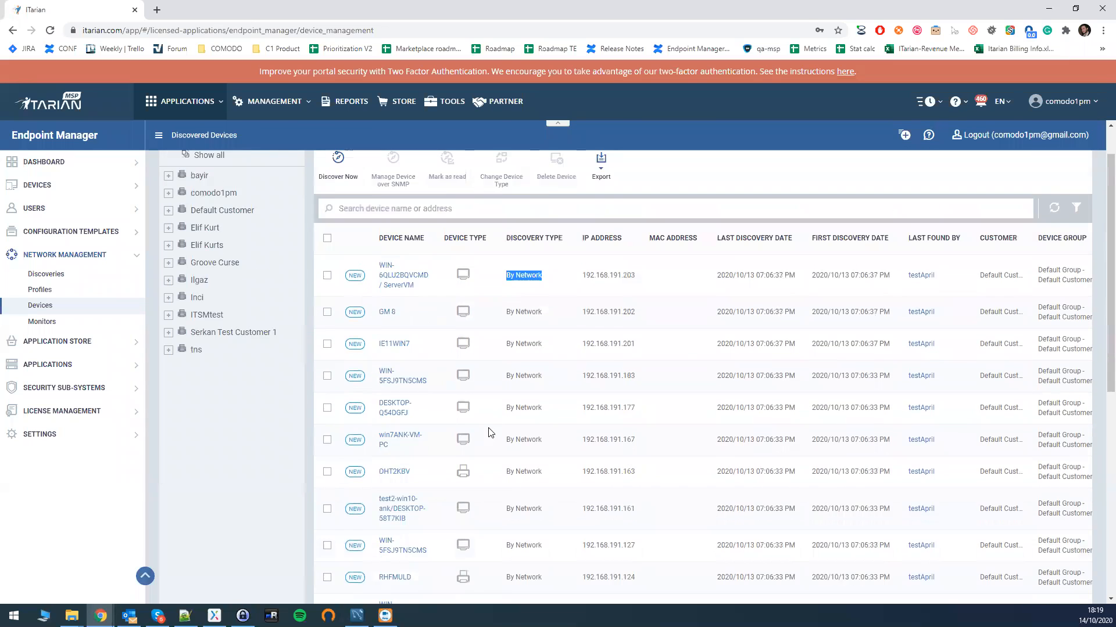
scroll(488, 433, "up", 1)
left_click(326, 325)
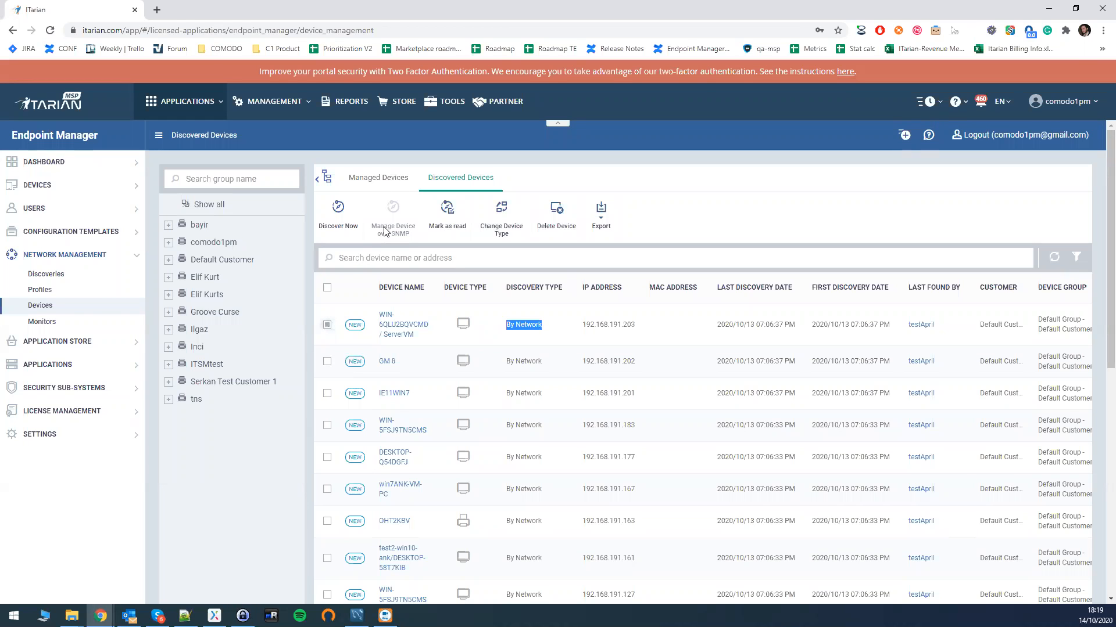
scroll(525, 344, "down", 1)
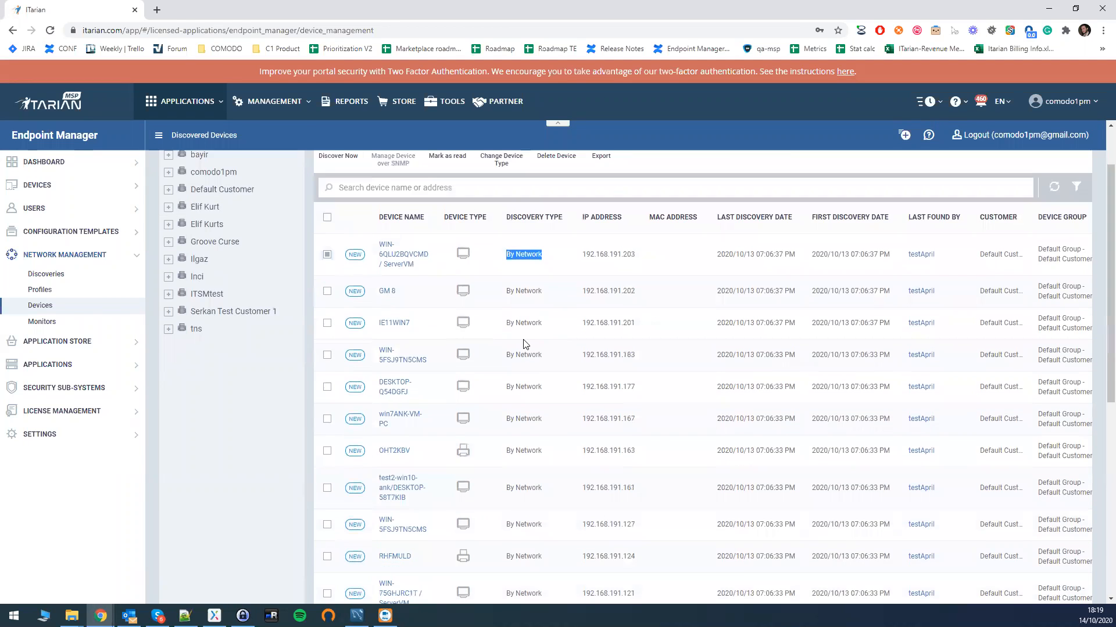
scroll(525, 344, "down", 6)
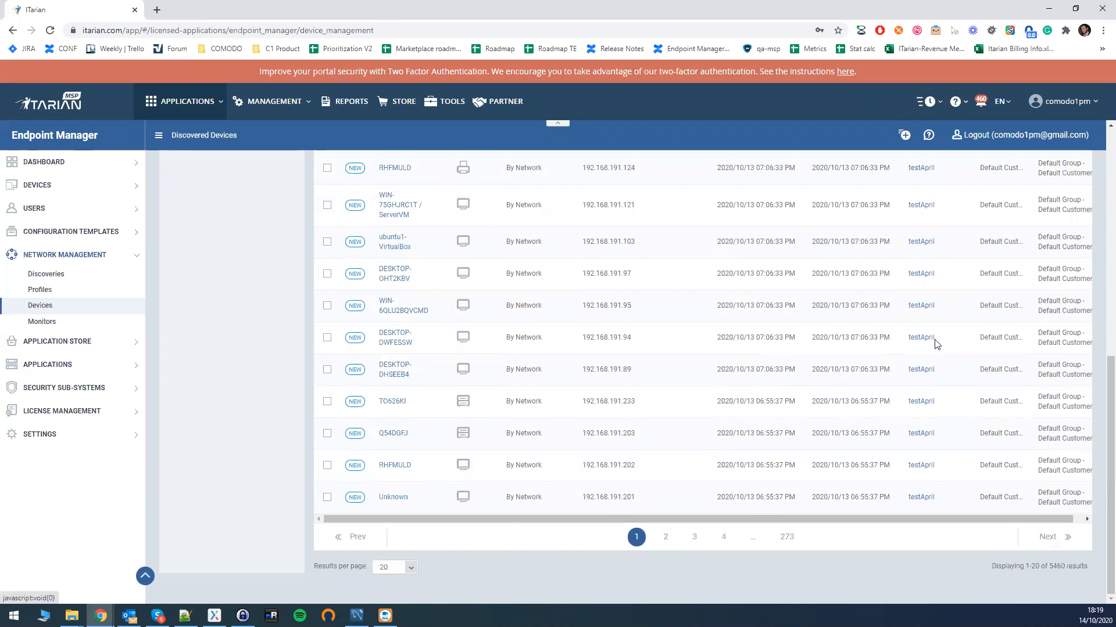
scroll(936, 344, "up", 7)
- Filter the discovered devices by type SNMP, and return the type filter to All
left_click(1076, 257)
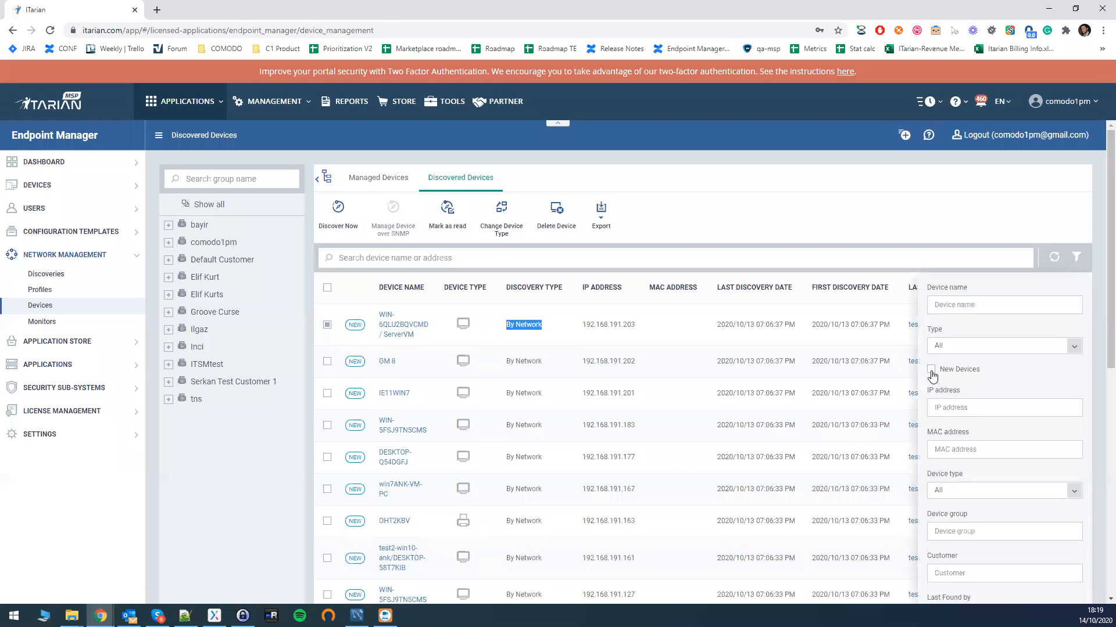
left_click(986, 497)
left_click(974, 494)
left_click(982, 345)
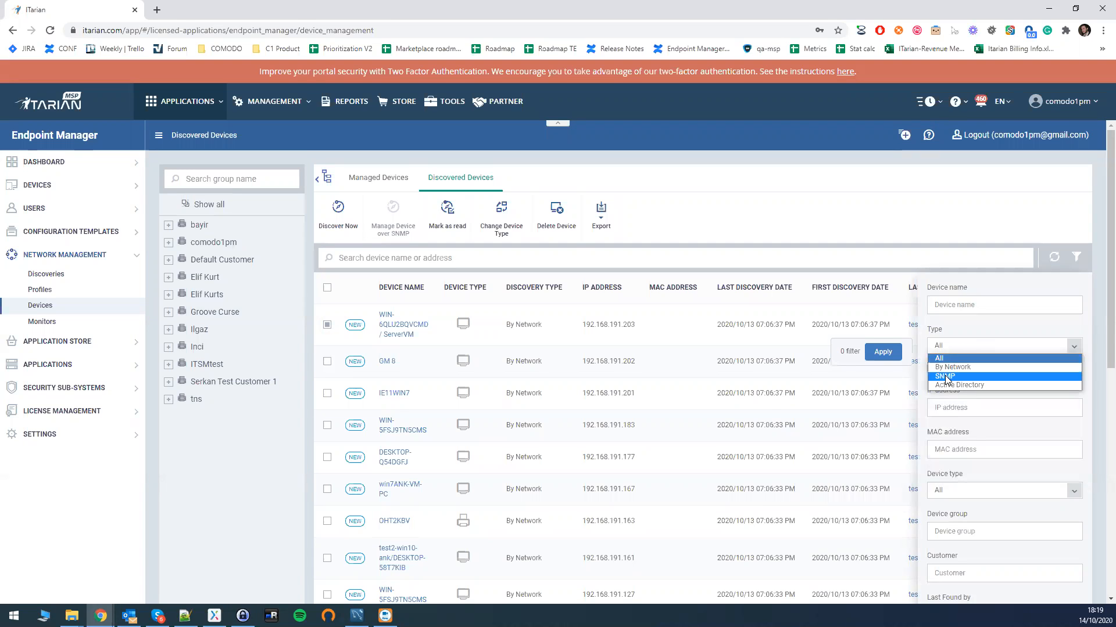
left_click(946, 377)
left_click(883, 352)
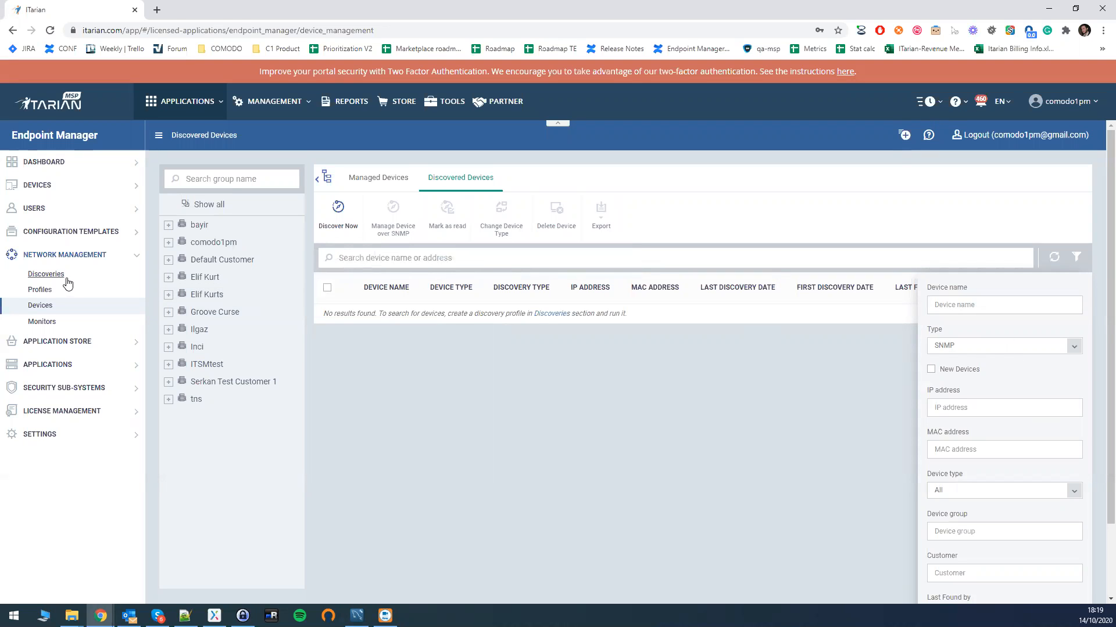
left_click_drag(479, 313, 323, 313)
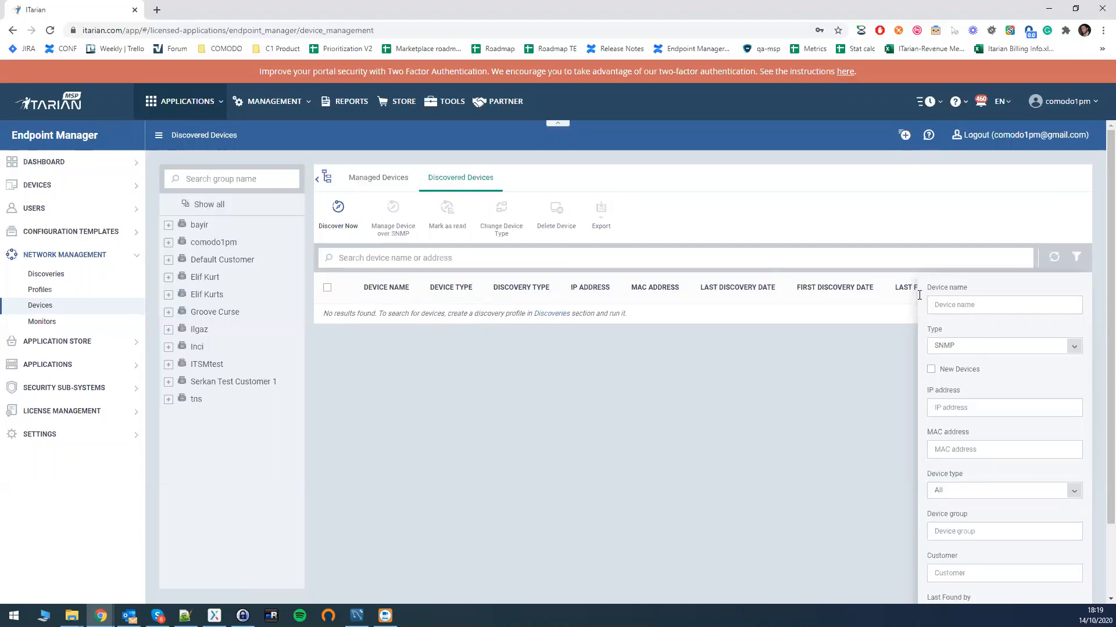
left_click(969, 347)
left_click(953, 358)
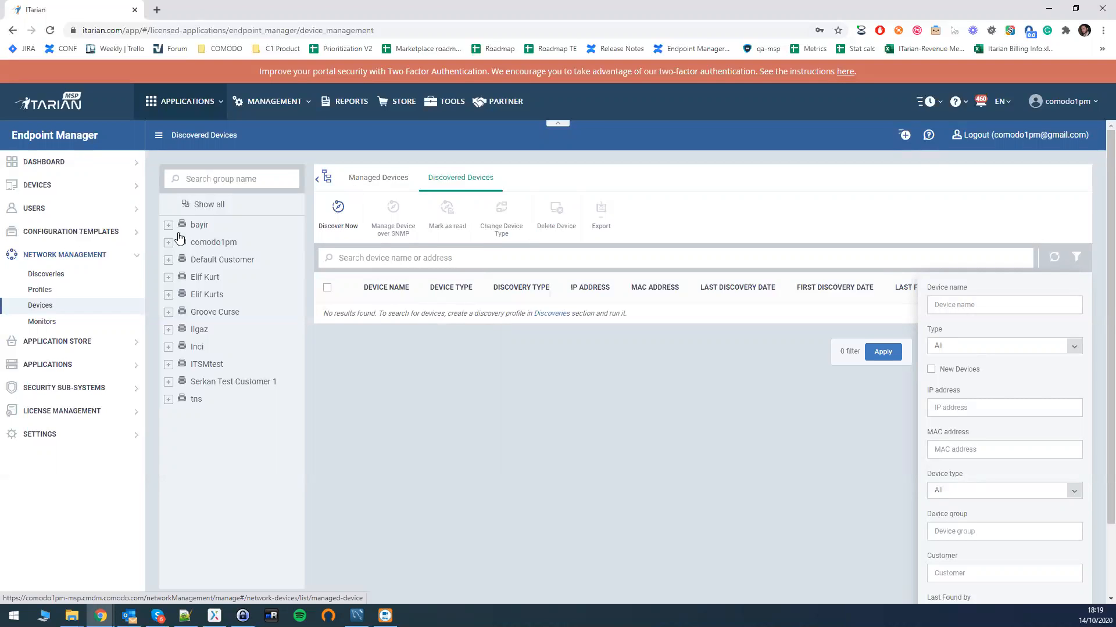
- Open the logs of the discovery named Network Discovery and examine the SNMP and By Network runs
left_click(56, 275)
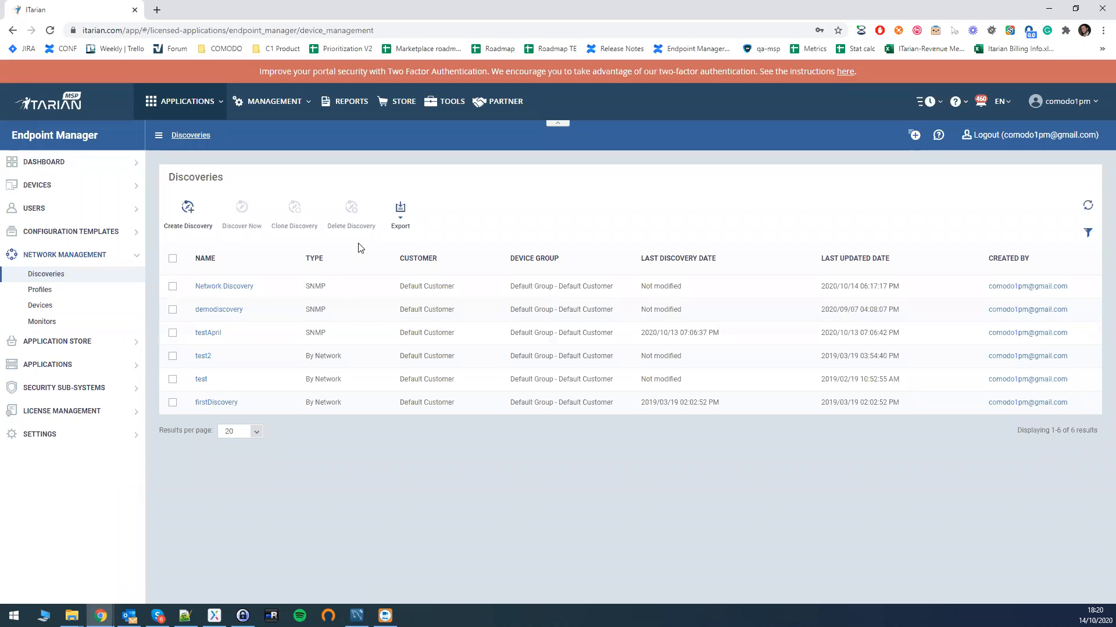
left_click(236, 288)
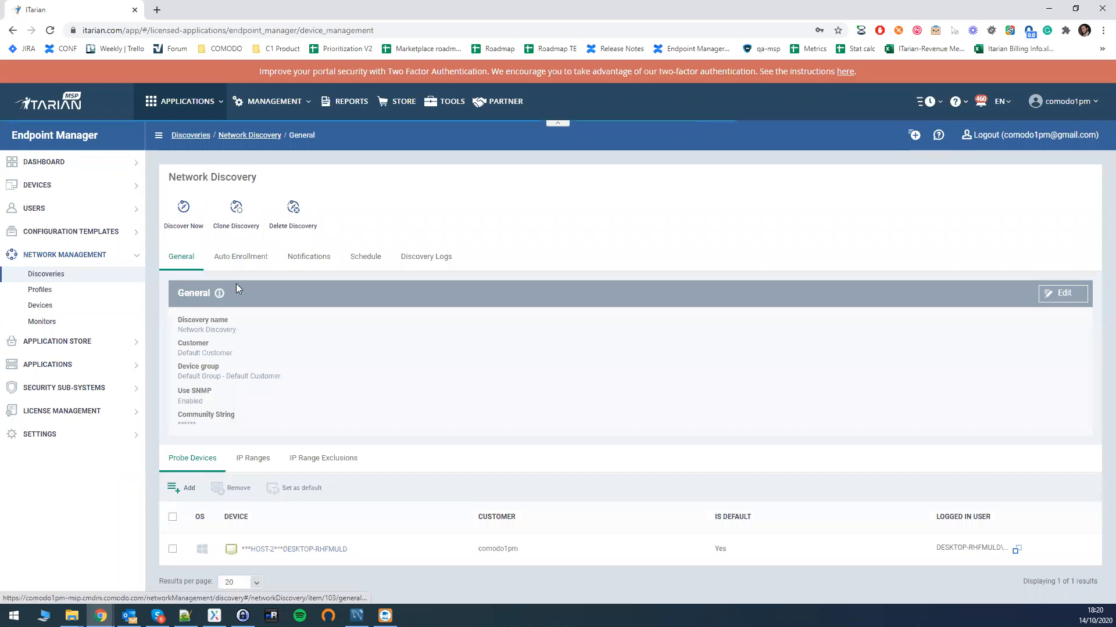
left_click(407, 256)
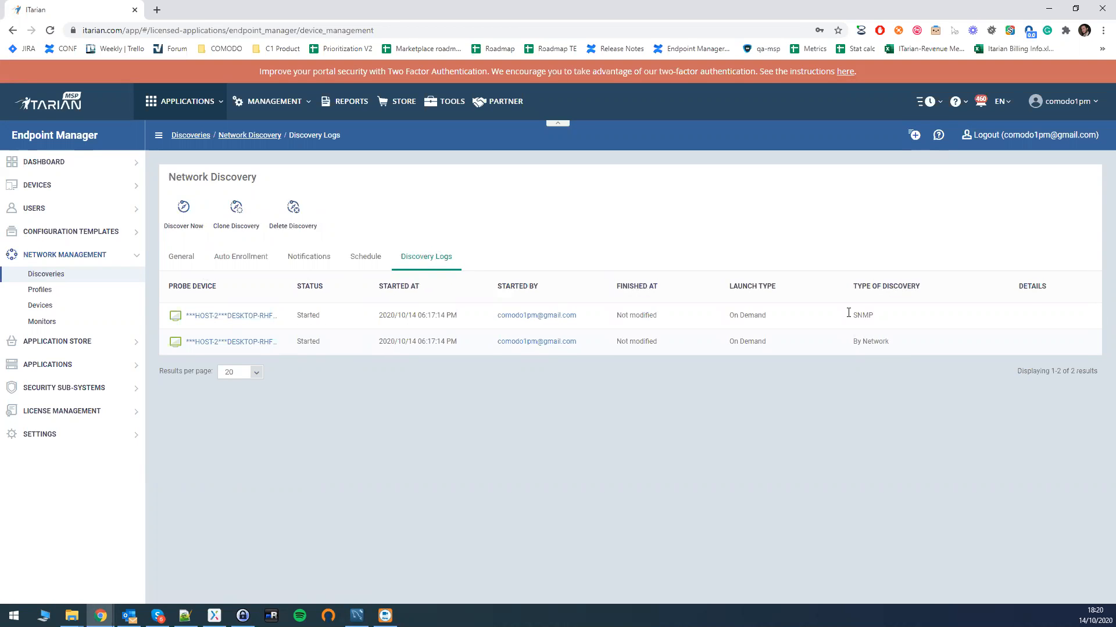
left_click_drag(873, 314, 888, 319)
left_click_drag(856, 342, 881, 317)
left_click(858, 315)
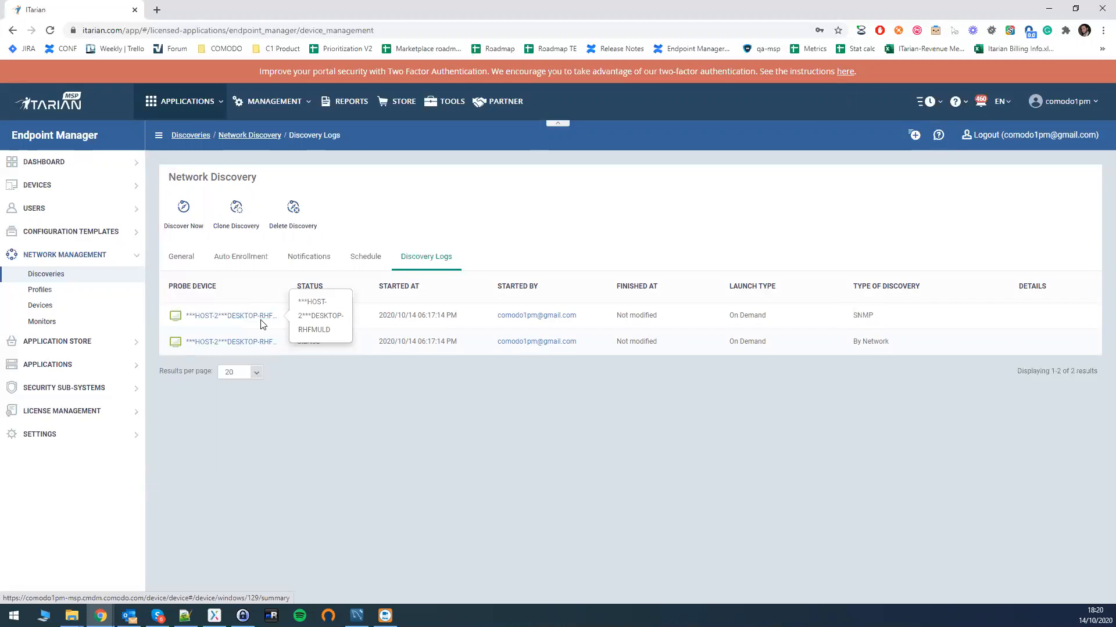
- Return to the discovered devices and select the one at 192.168.191.203 to check its SNMP management option
left_click(47, 308)
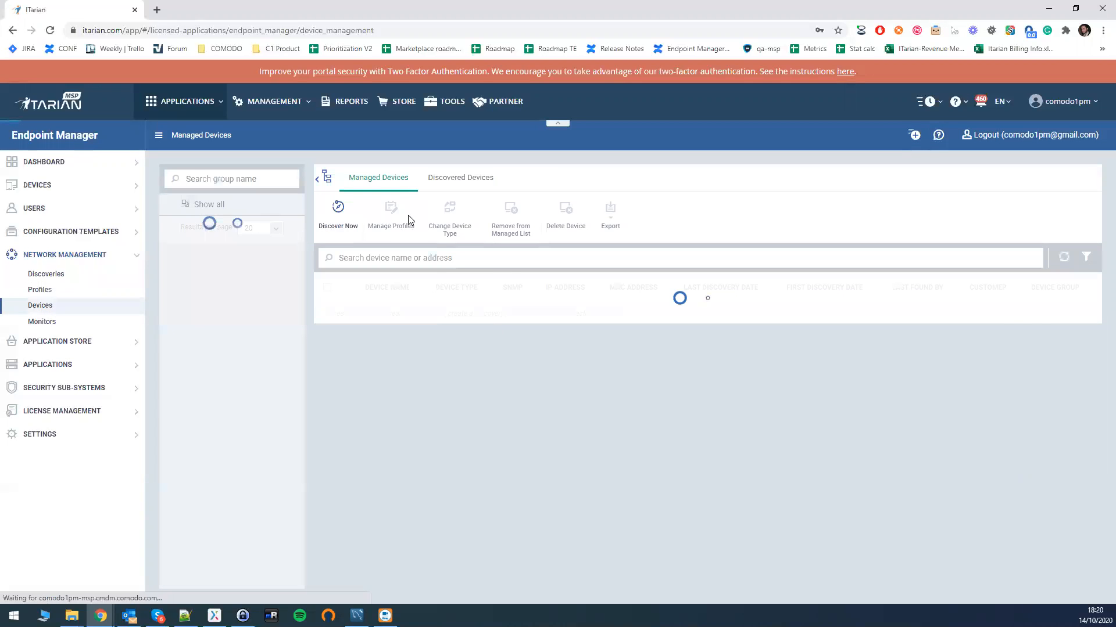
left_click(460, 177)
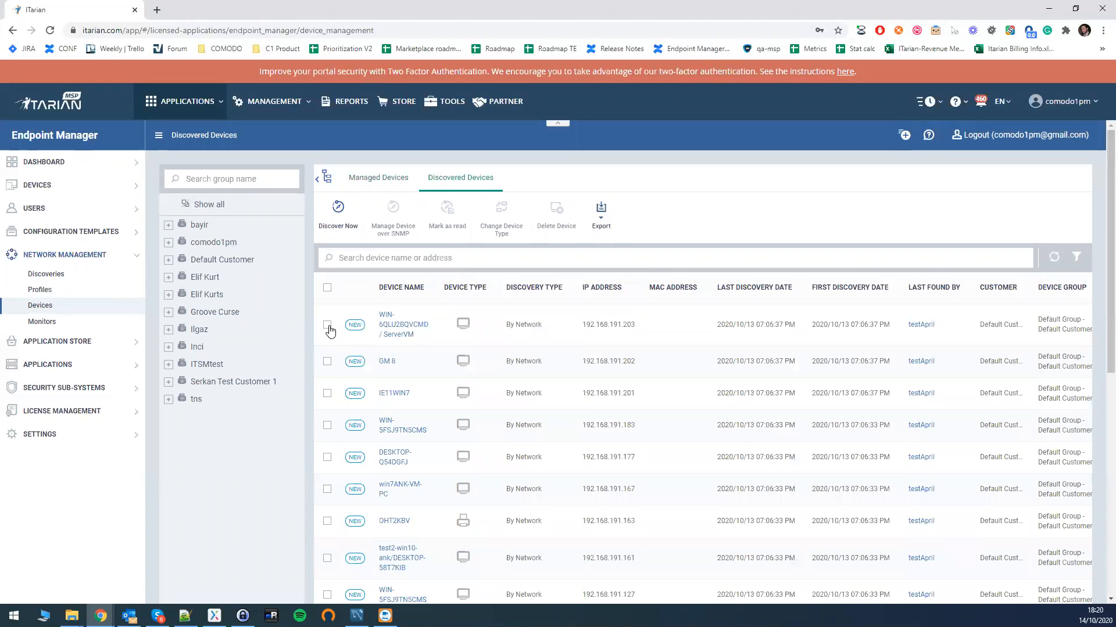
left_click(328, 326)
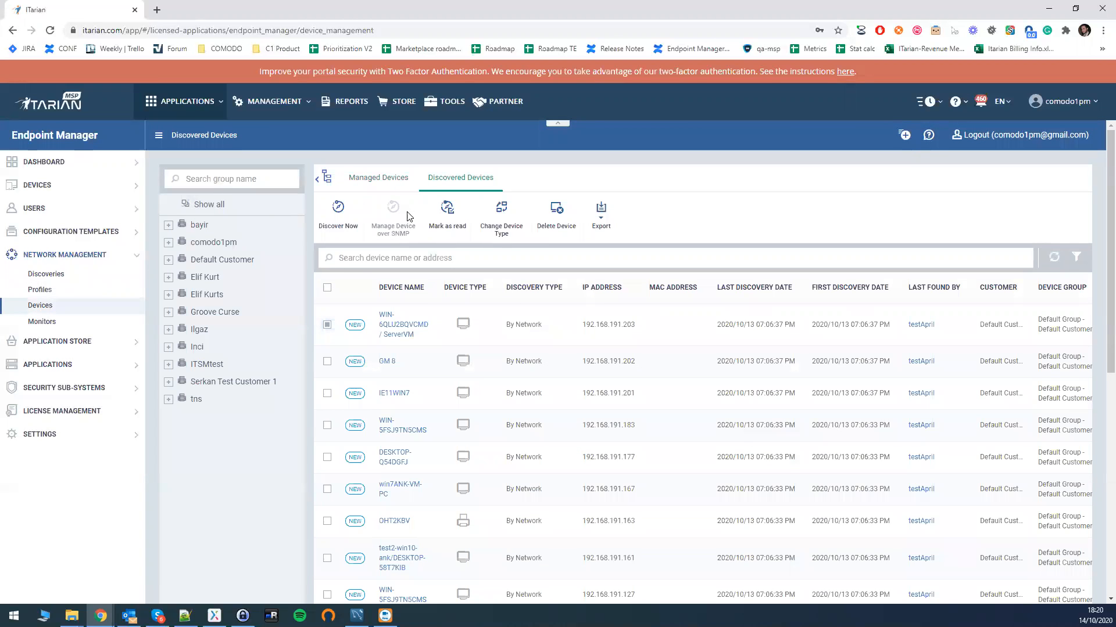
- Open the managed printer NPI69A1E0 and review its device summary and network details
left_click(370, 178)
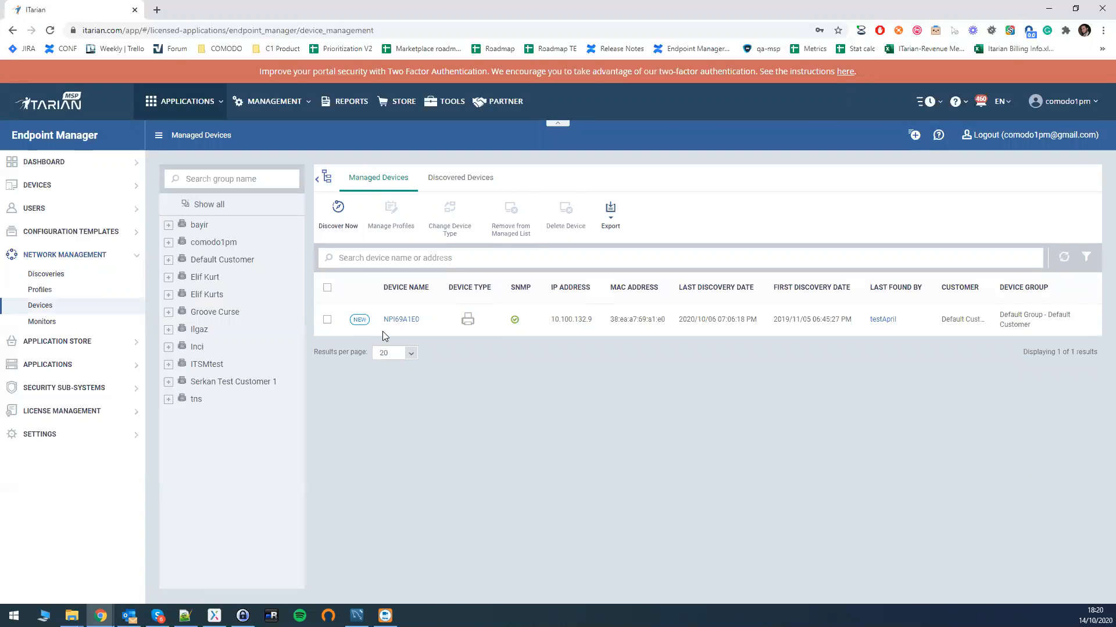
left_click(327, 320)
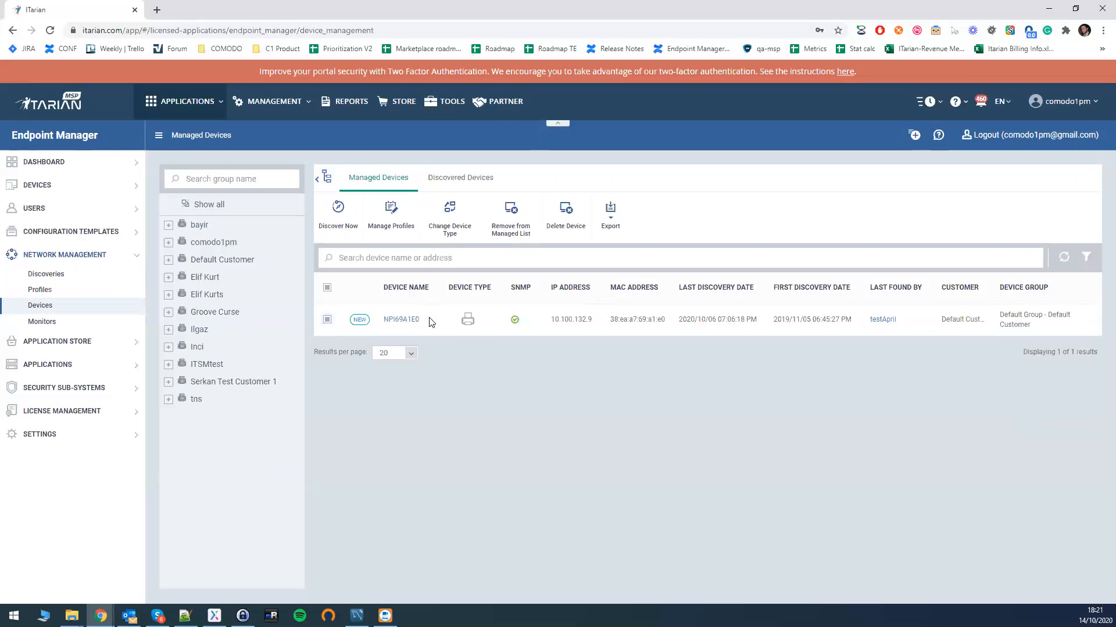
left_click(400, 322)
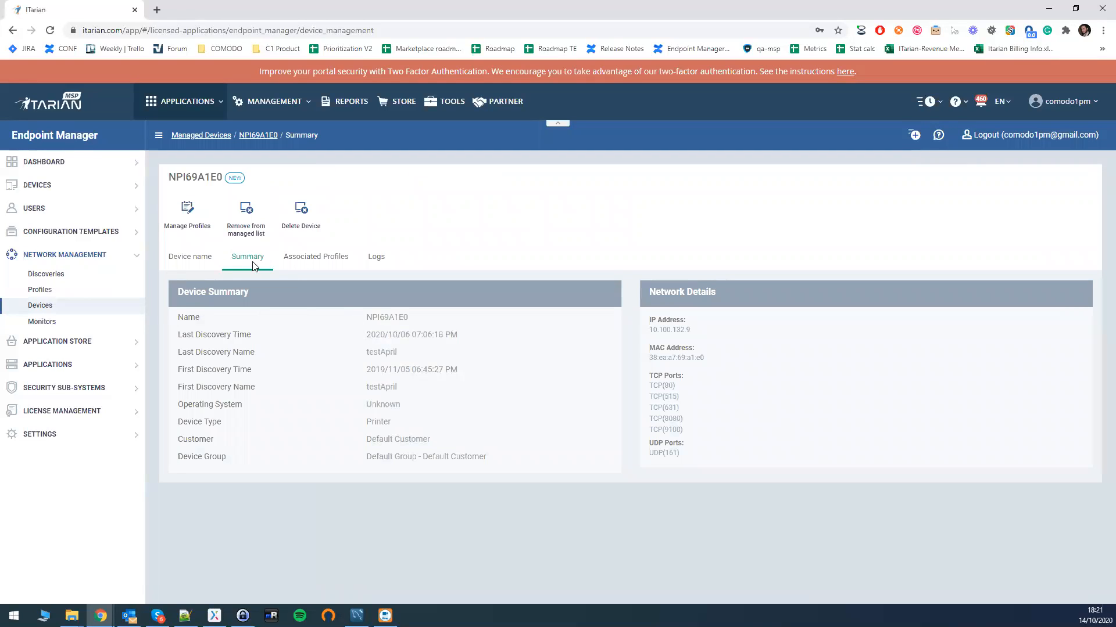
left_click_drag(368, 422, 390, 423)
left_click_drag(659, 285, 713, 294)
- Check the profiles associated with the managed printer, and open the list of network profiles
left_click(302, 262)
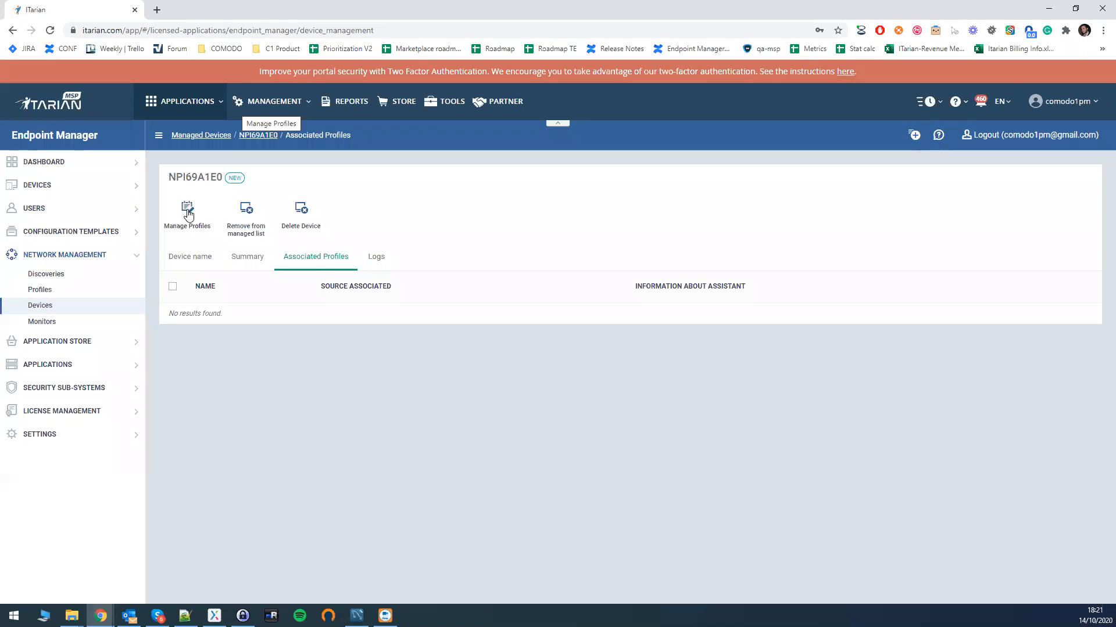
left_click(41, 291)
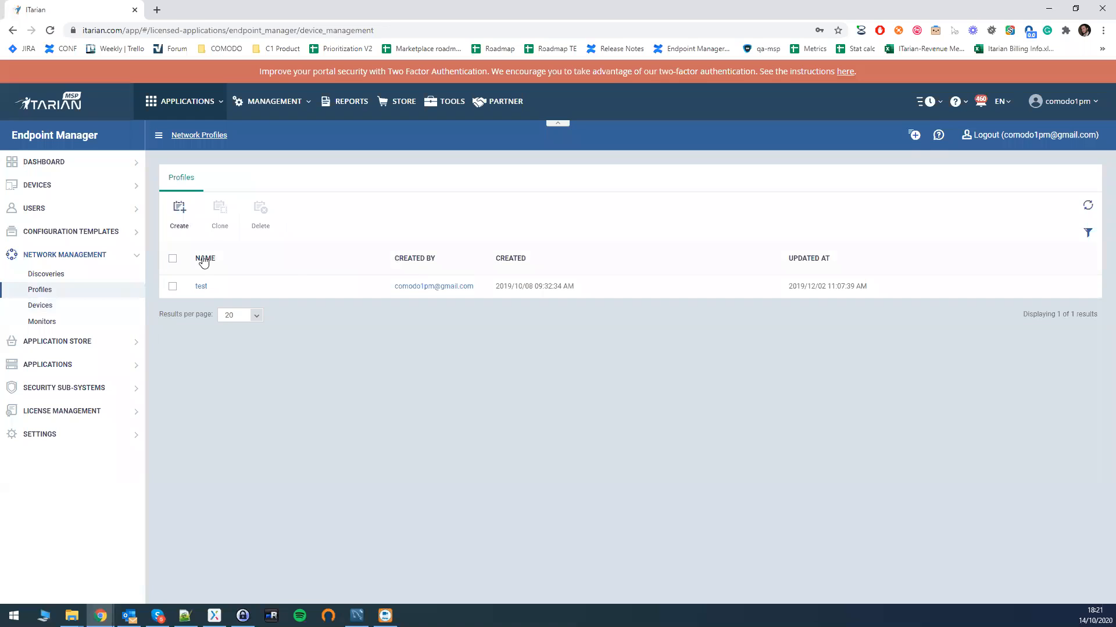
- Create a new network profile named Network Profile, leaving the description empty
left_click(179, 218)
left_click(441, 202)
type("Network Profile")
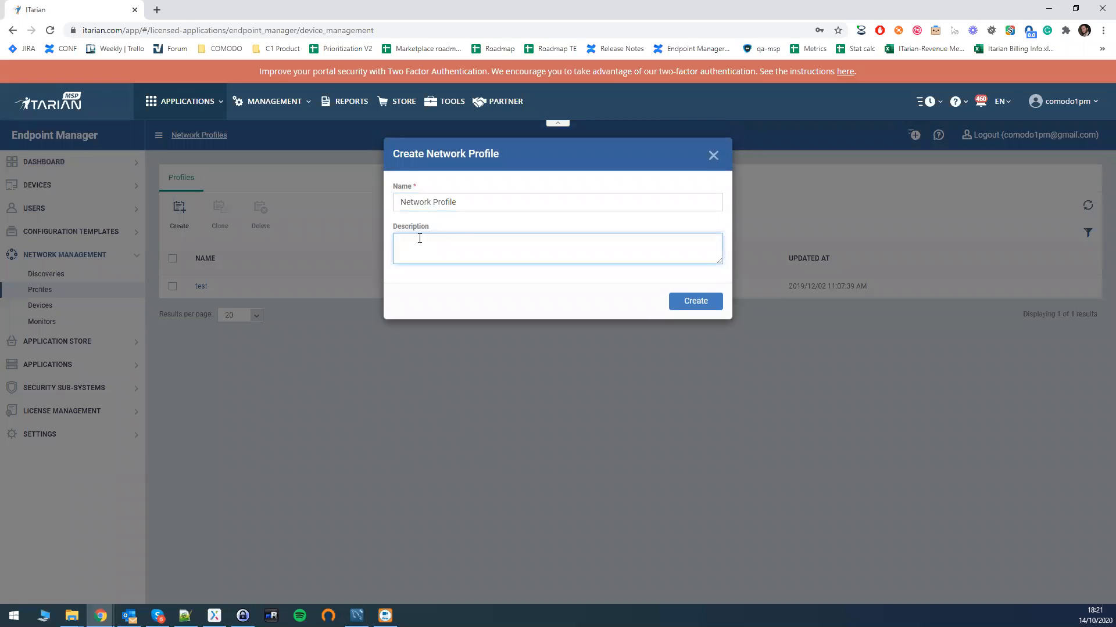
left_click(686, 301)
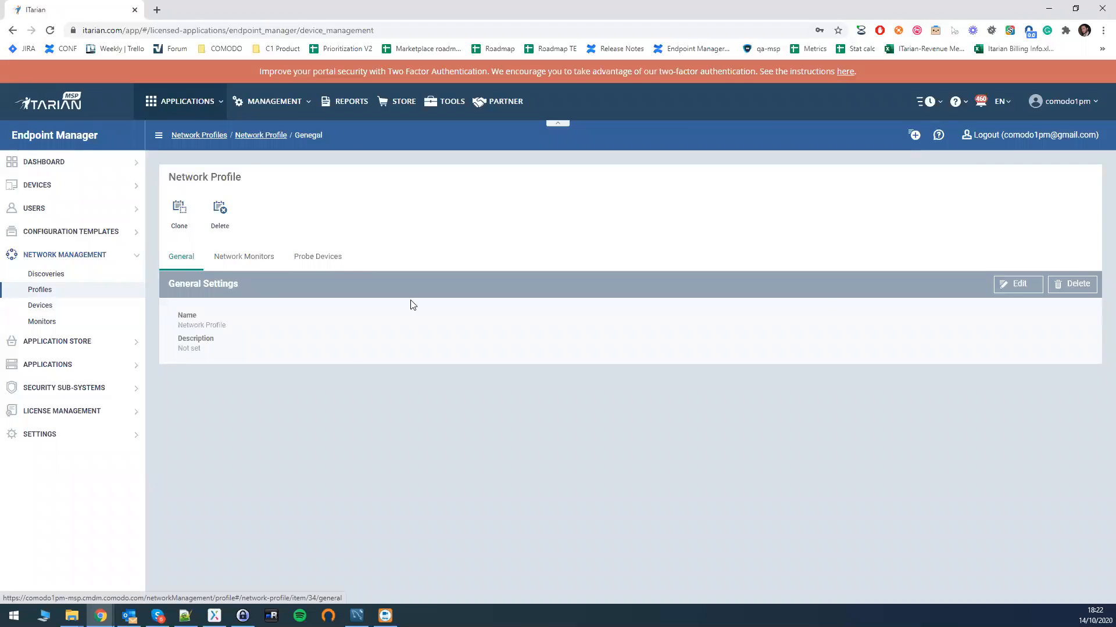
- Review the new profile's general settings, network monitors and probe devices, including the dialog for adding a monitor
left_click(1014, 285)
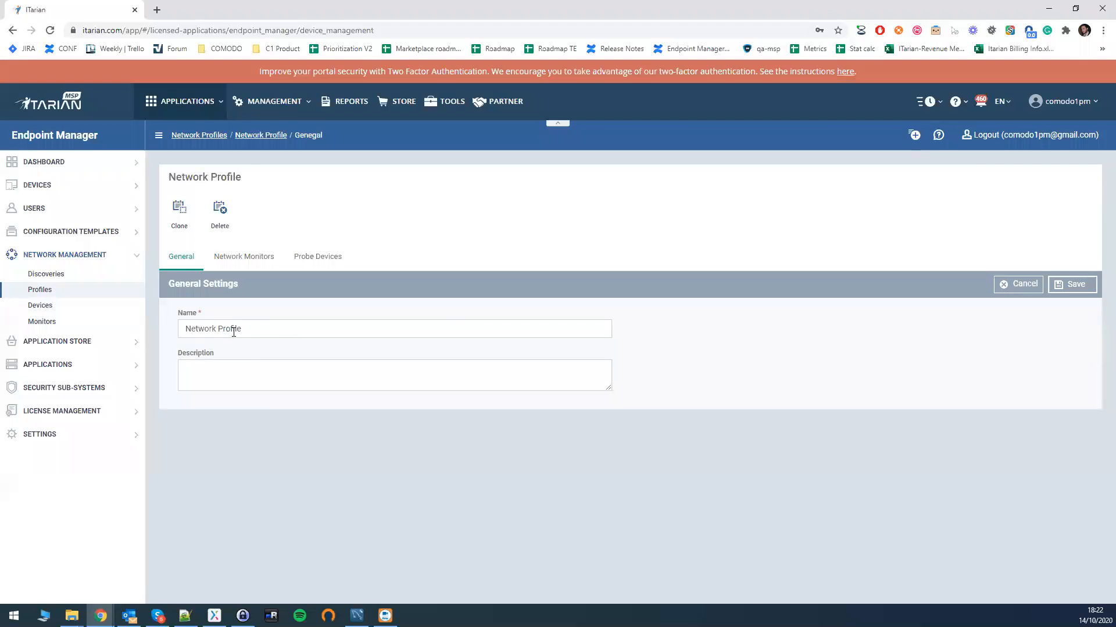
left_click(59, 236)
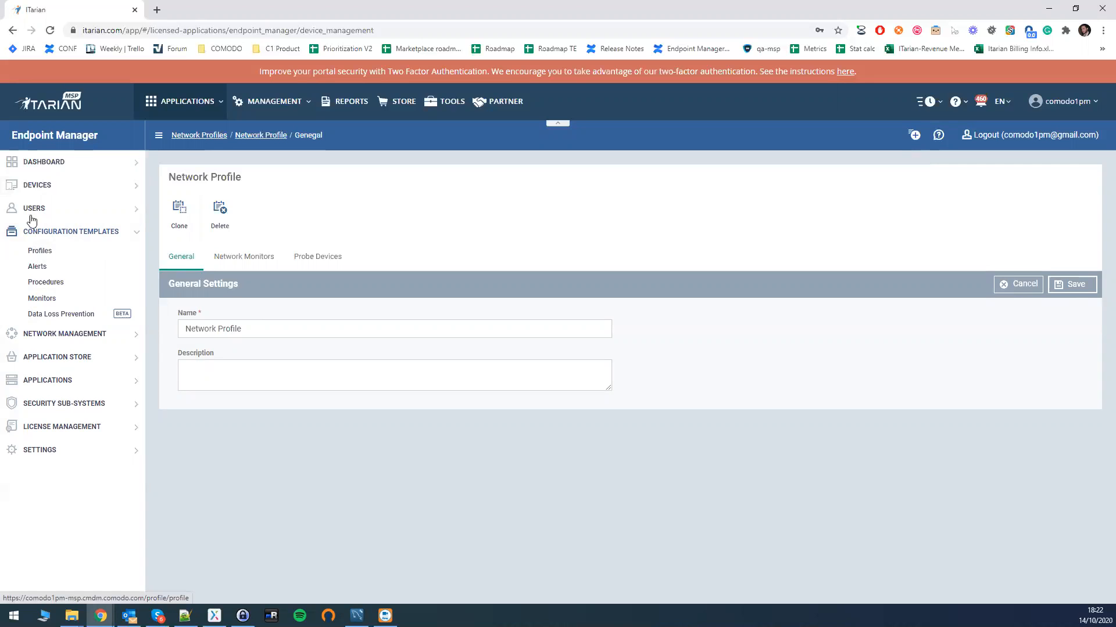
left_click(231, 258)
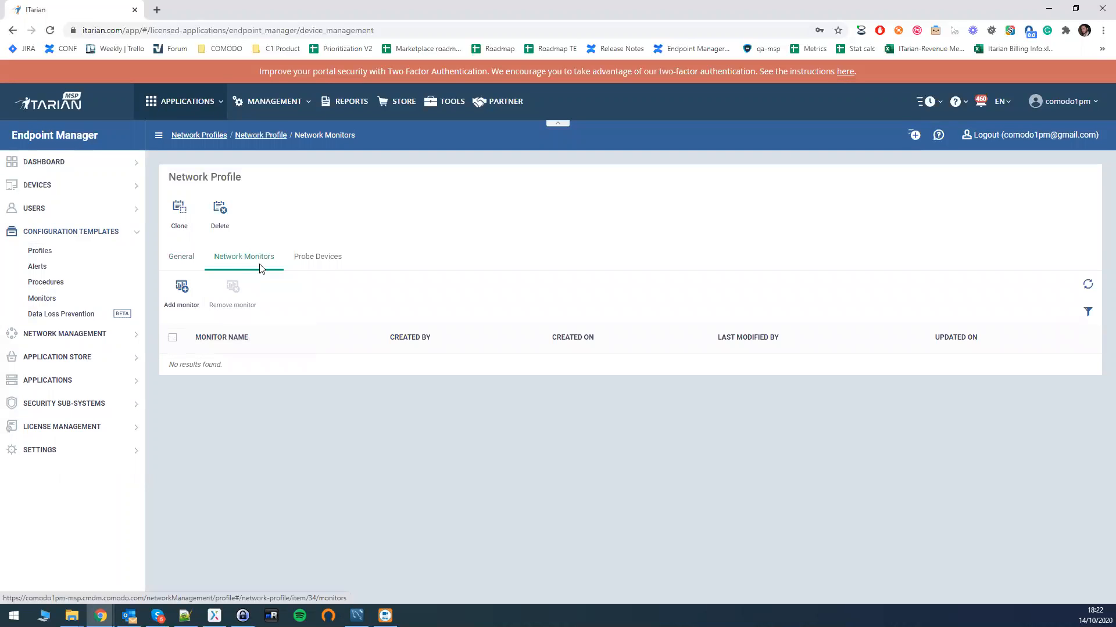
left_click(314, 260)
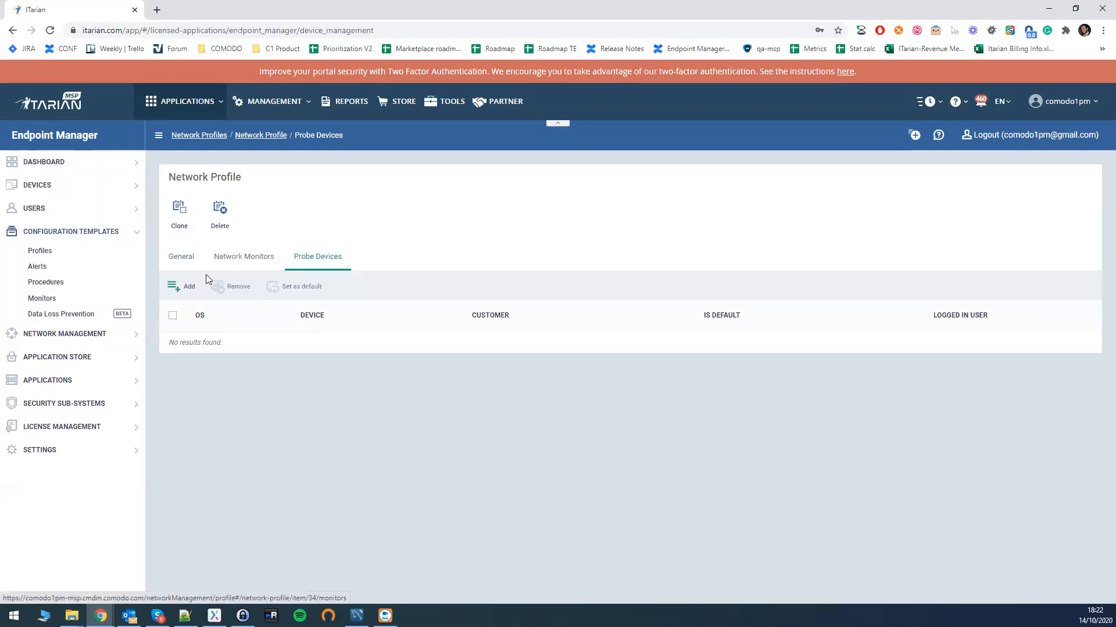
left_click(238, 260)
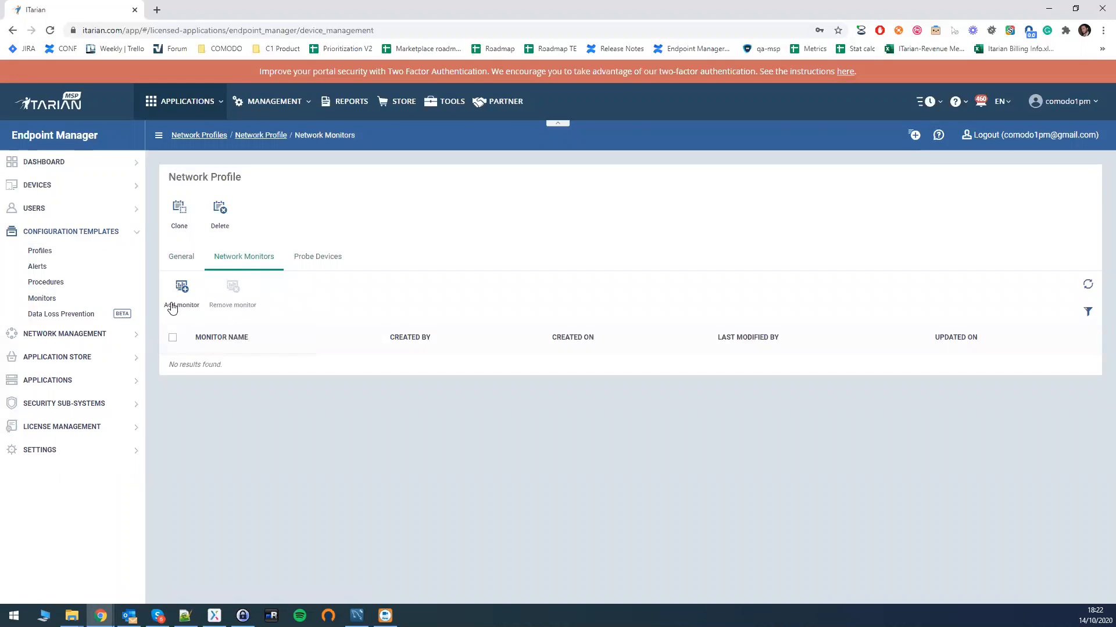
left_click(184, 302)
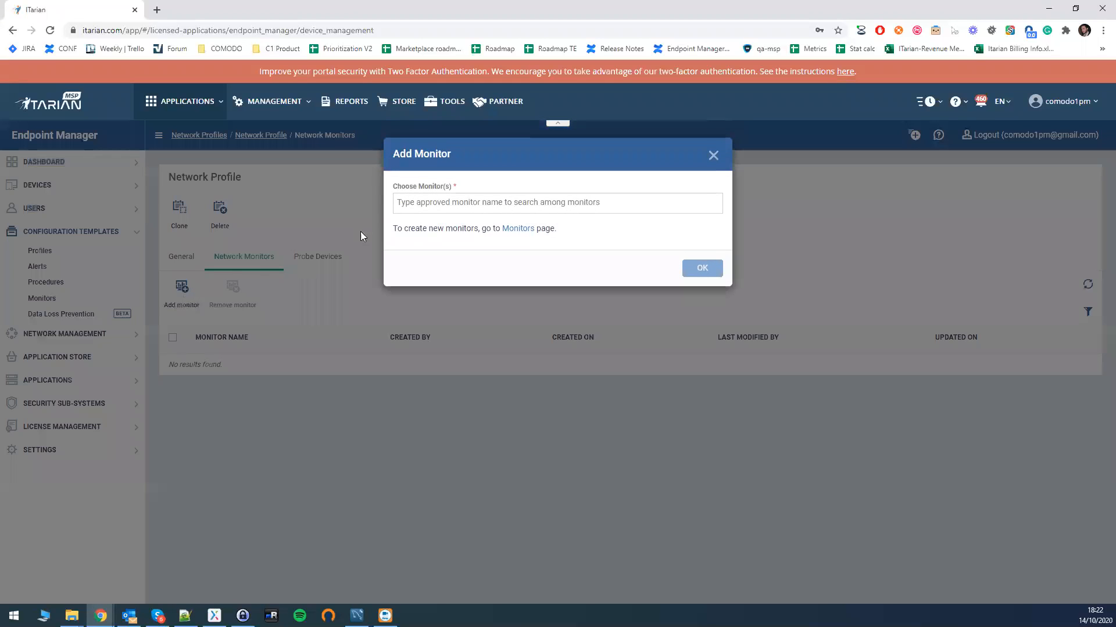
left_click(714, 155)
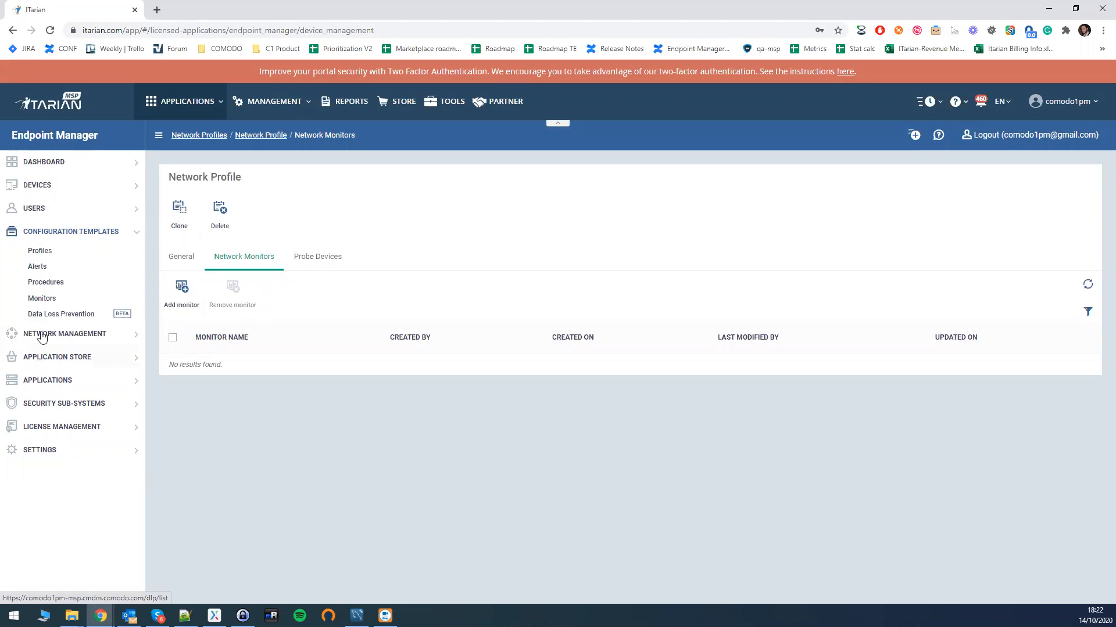
- Open the network monitors list and create a monitor named Network Monitor in the My Monitors folder
left_click(63, 334)
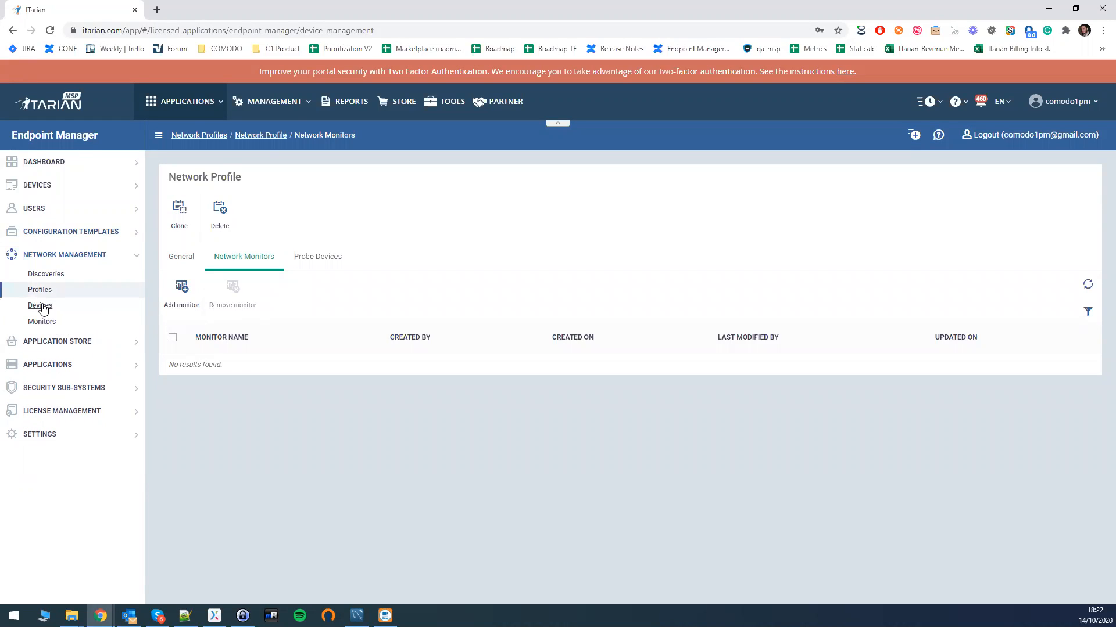
left_click(42, 322)
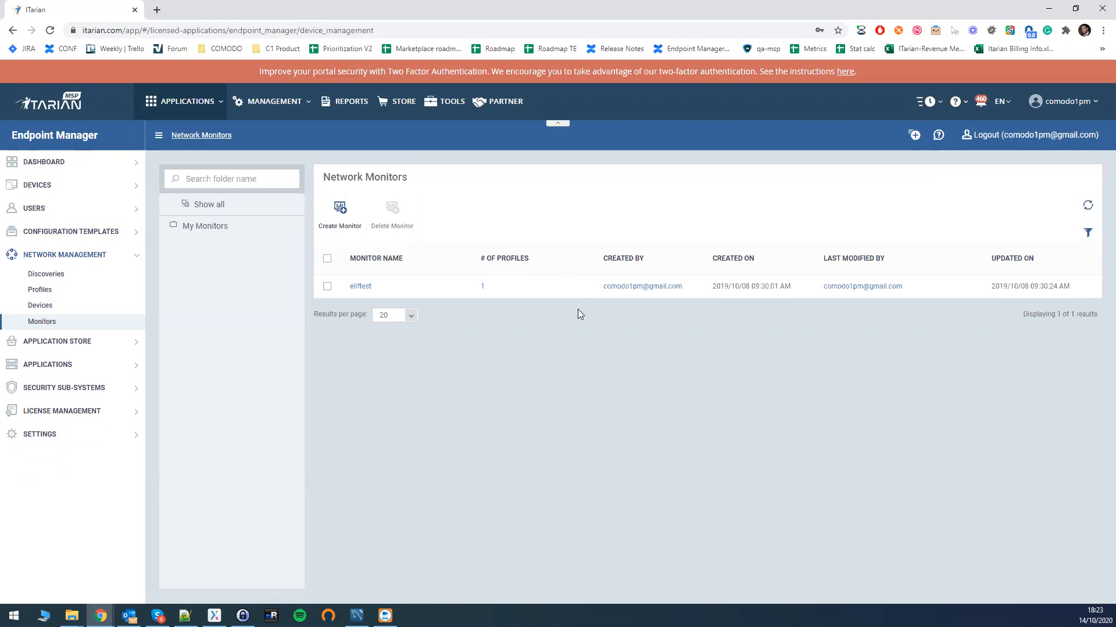
left_click(339, 221)
left_click(482, 200)
type("Neto")
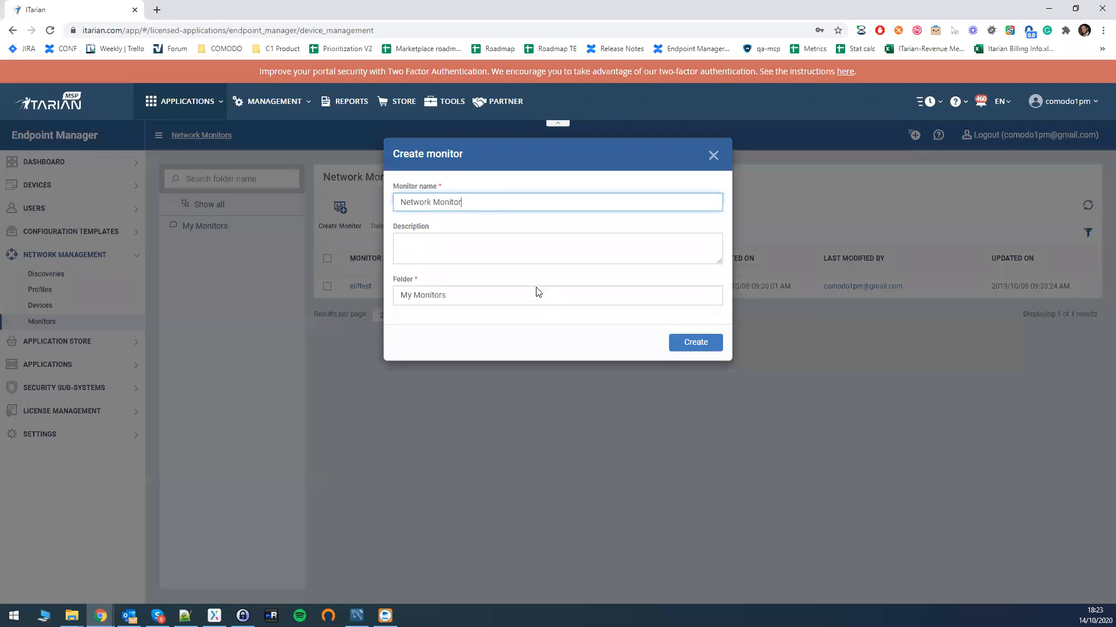
left_click(417, 297)
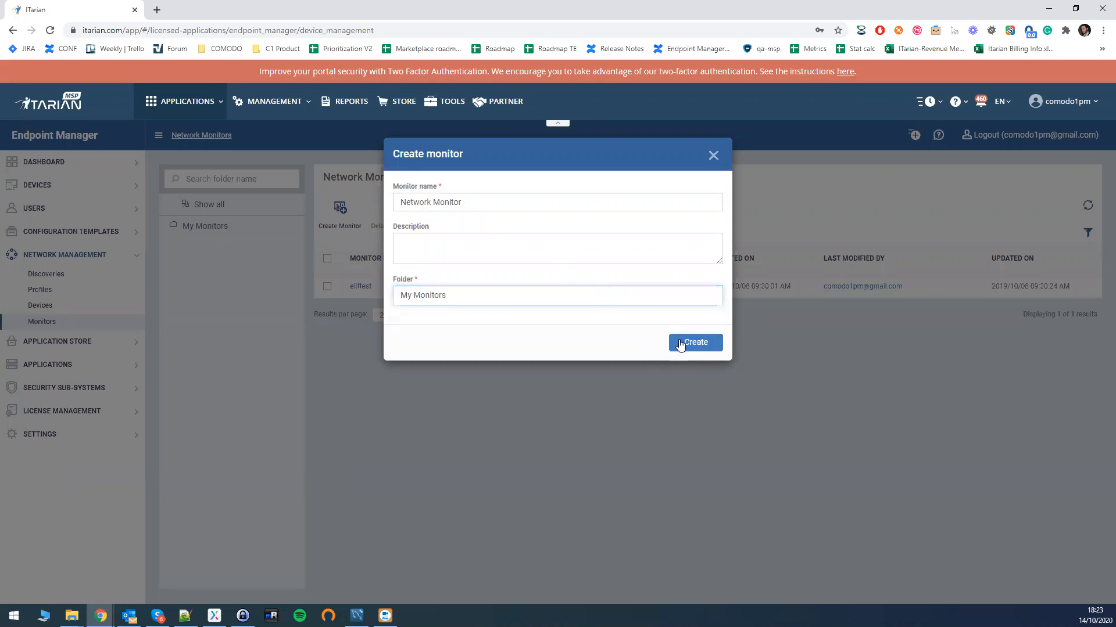
left_click(681, 344)
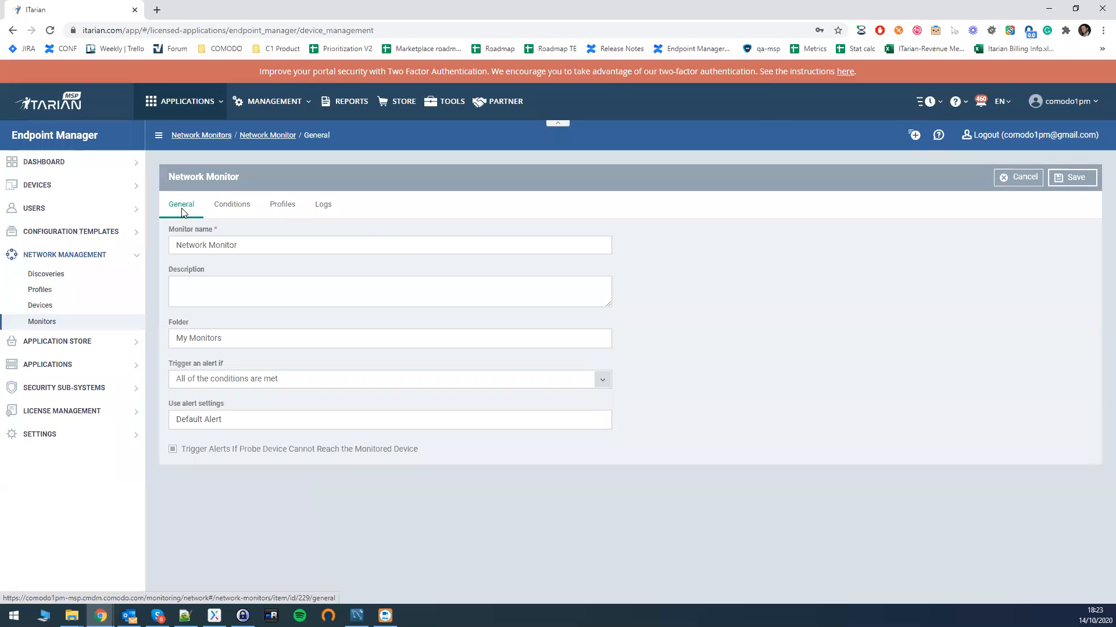
- Search the alert settings for "alert" and assign Alert Scope to the network monitor
left_click(231, 419)
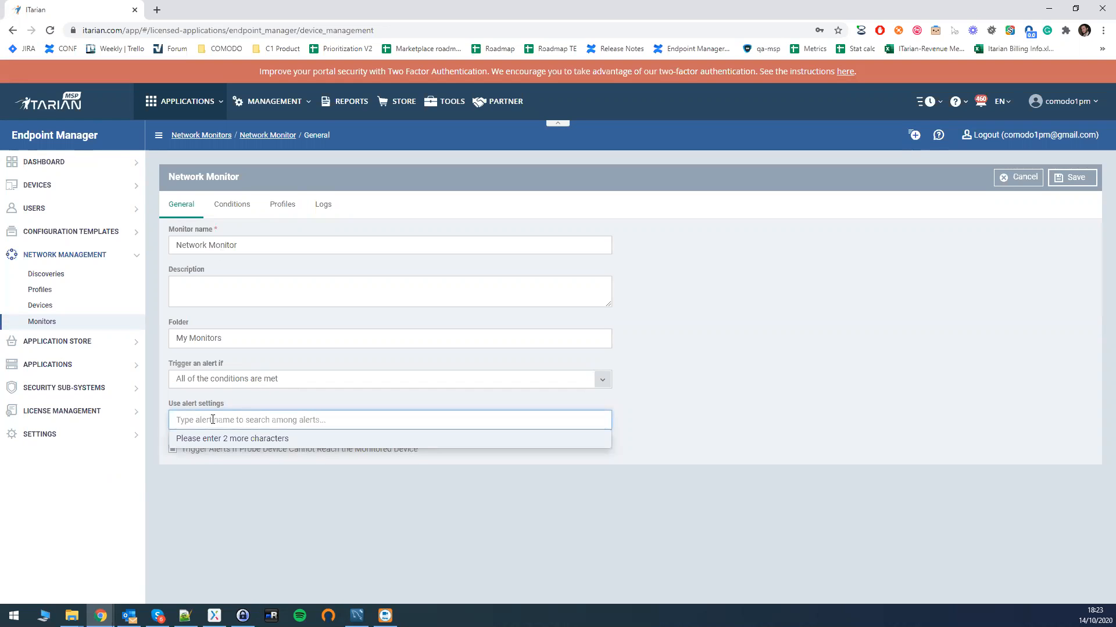
left_click(213, 403)
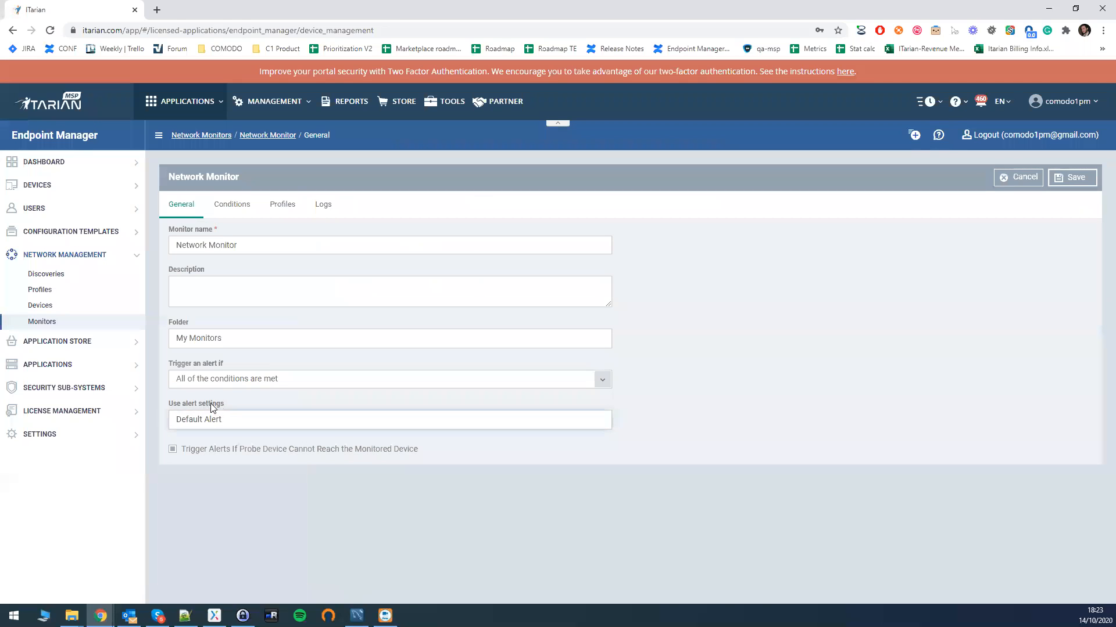
left_click(191, 419)
type("alert")
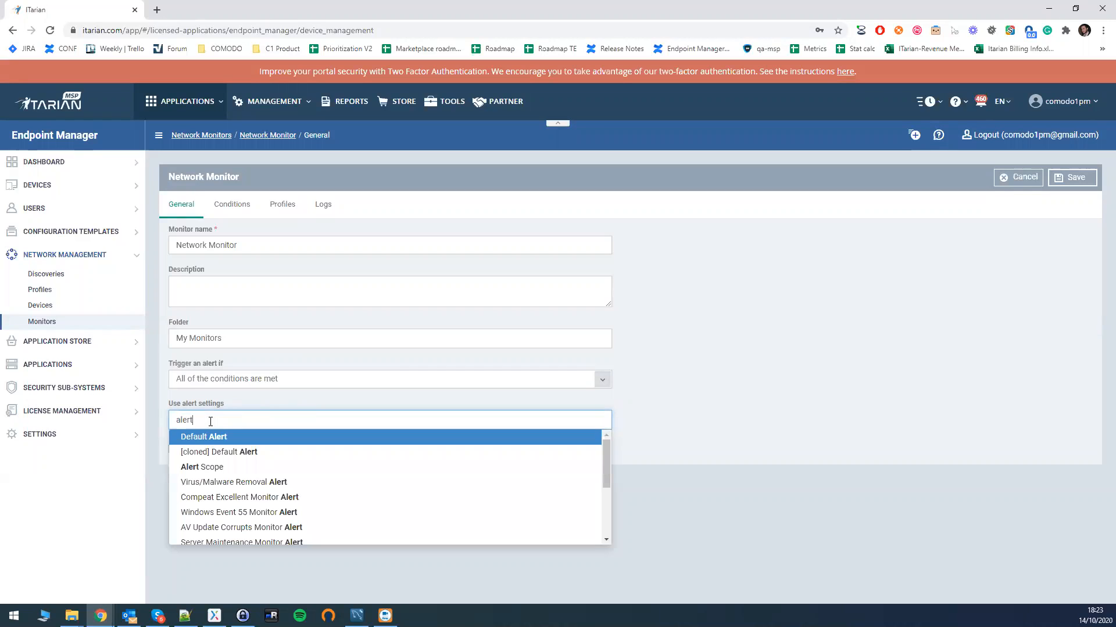
left_click(215, 468)
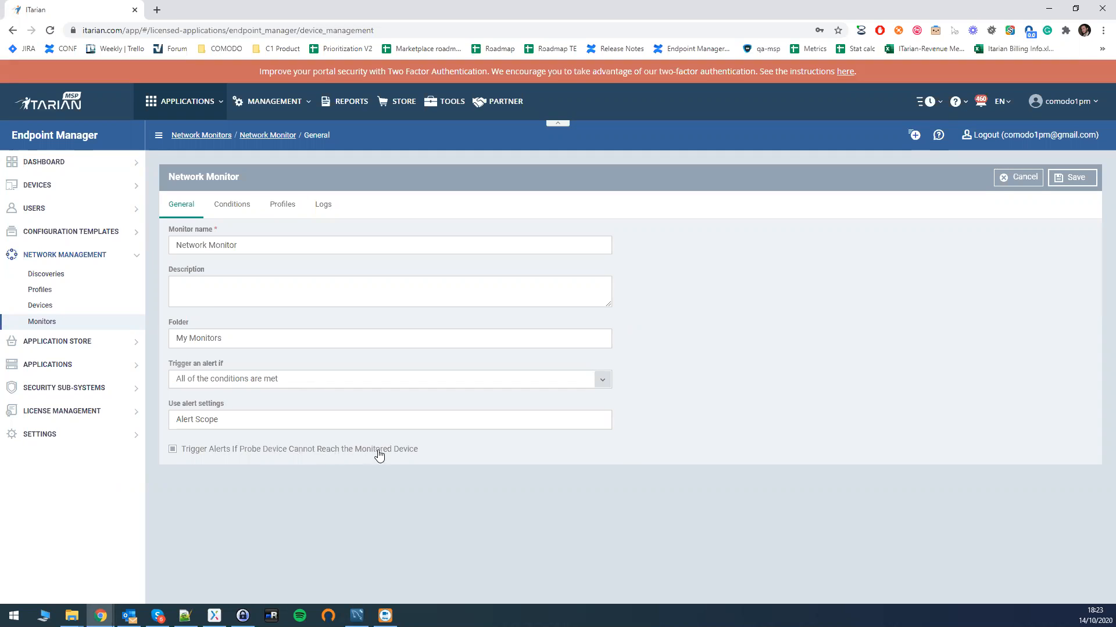
- Open the monitor's conditions and examine the comparison and period options of an Uptime condition, discarding it without creating it
left_click(232, 210)
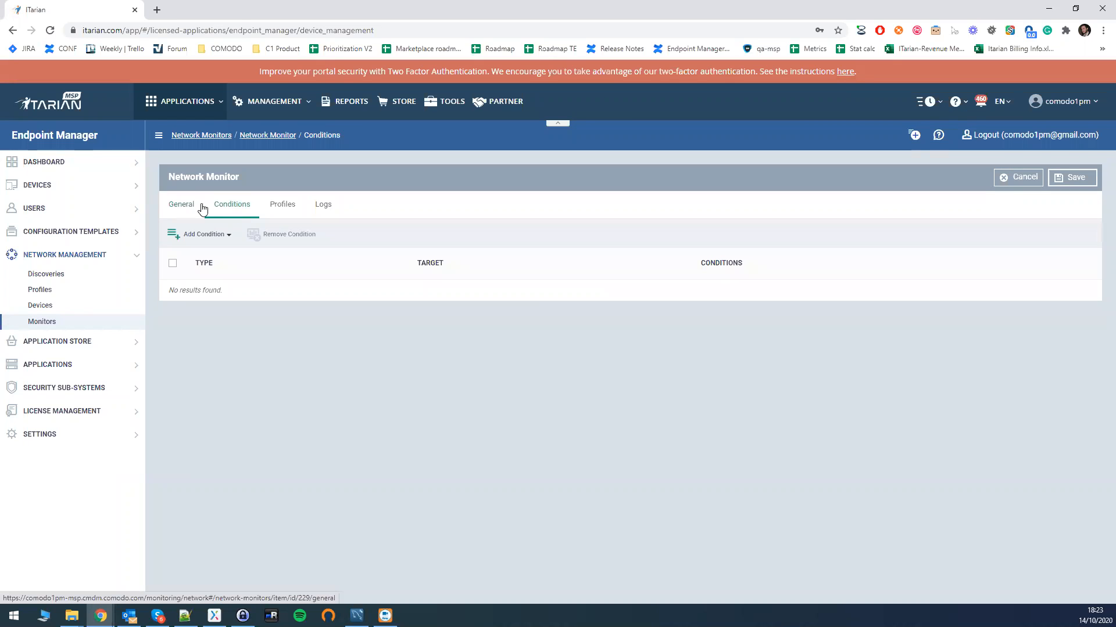
left_click(207, 234)
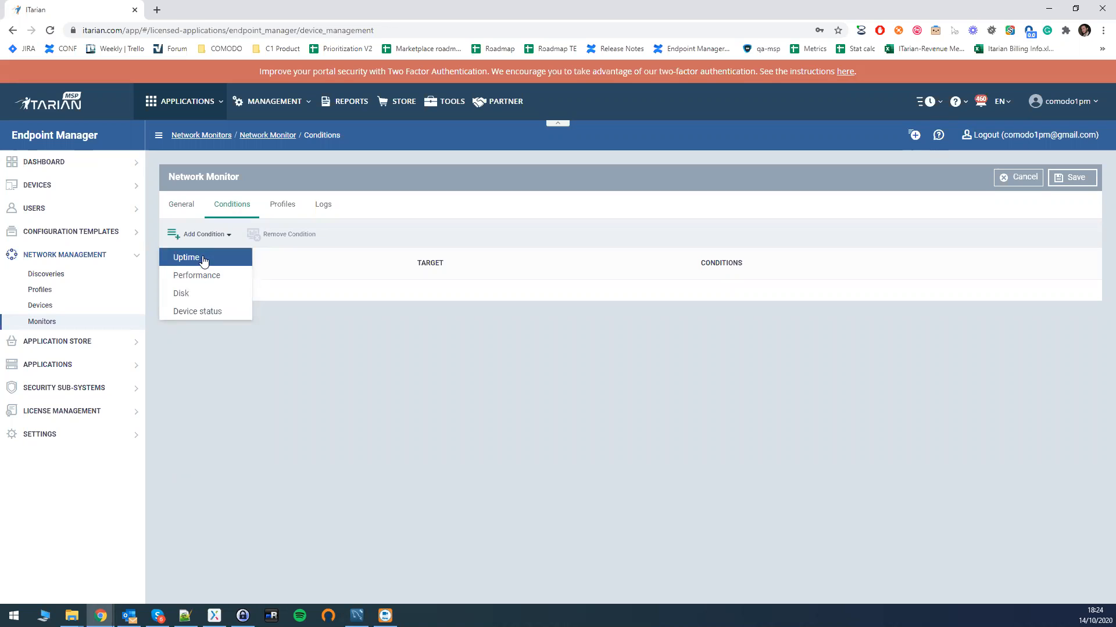
left_click(196, 260)
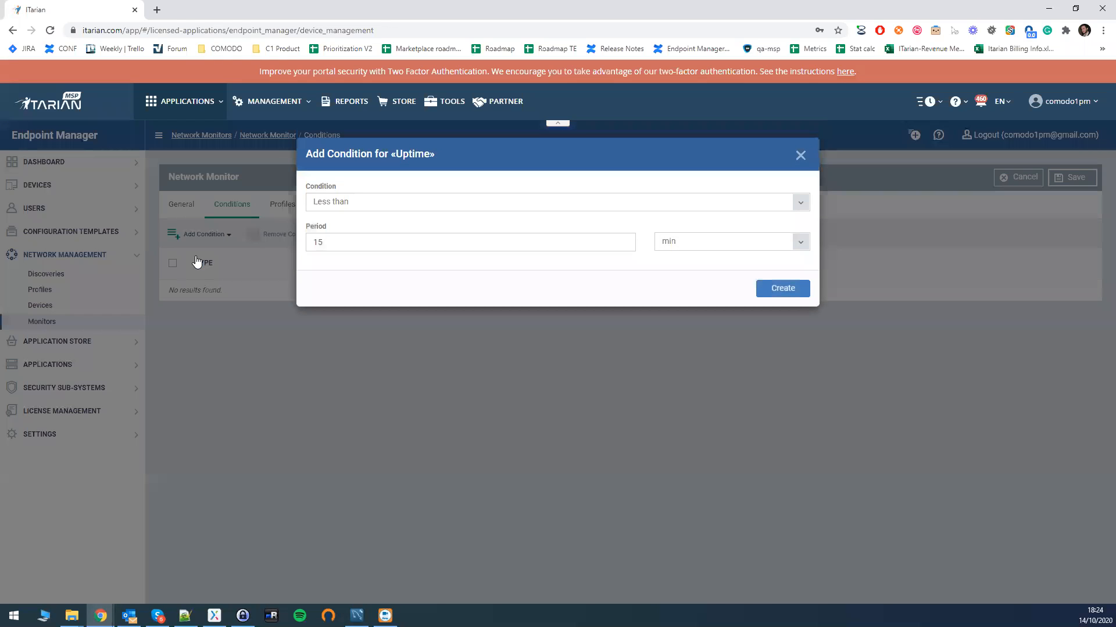
left_click(379, 204)
left_click(379, 203)
left_click(366, 205)
left_click(367, 204)
left_click(706, 244)
left_click(716, 251)
left_click(801, 157)
- Examine the CPU usage and RAM usage parameters of a Performance condition and discard it
left_click(205, 235)
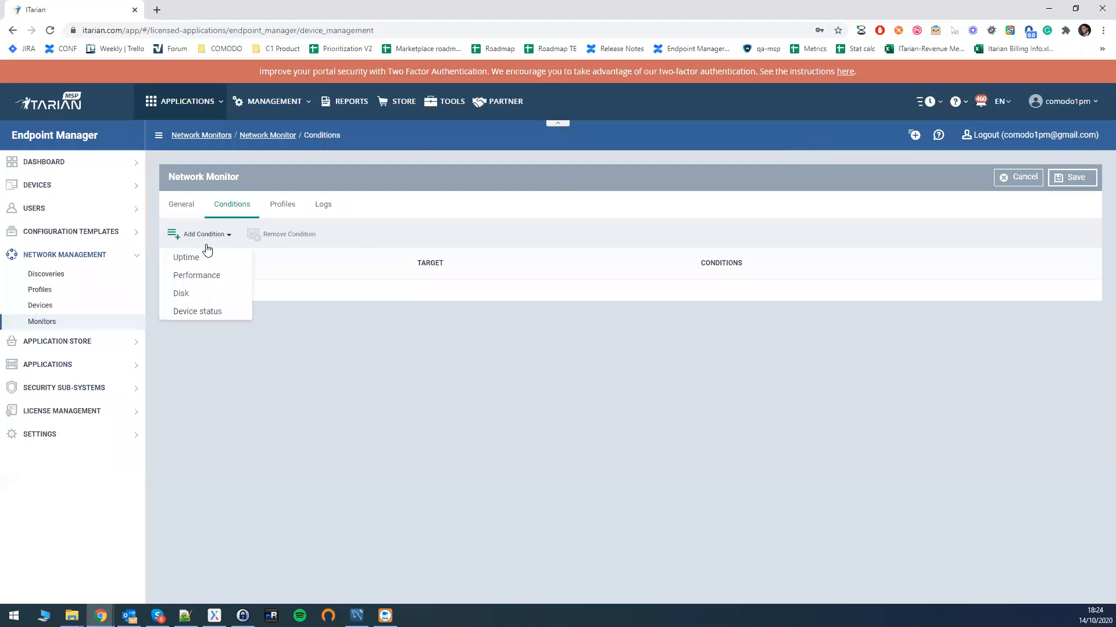
left_click(197, 277)
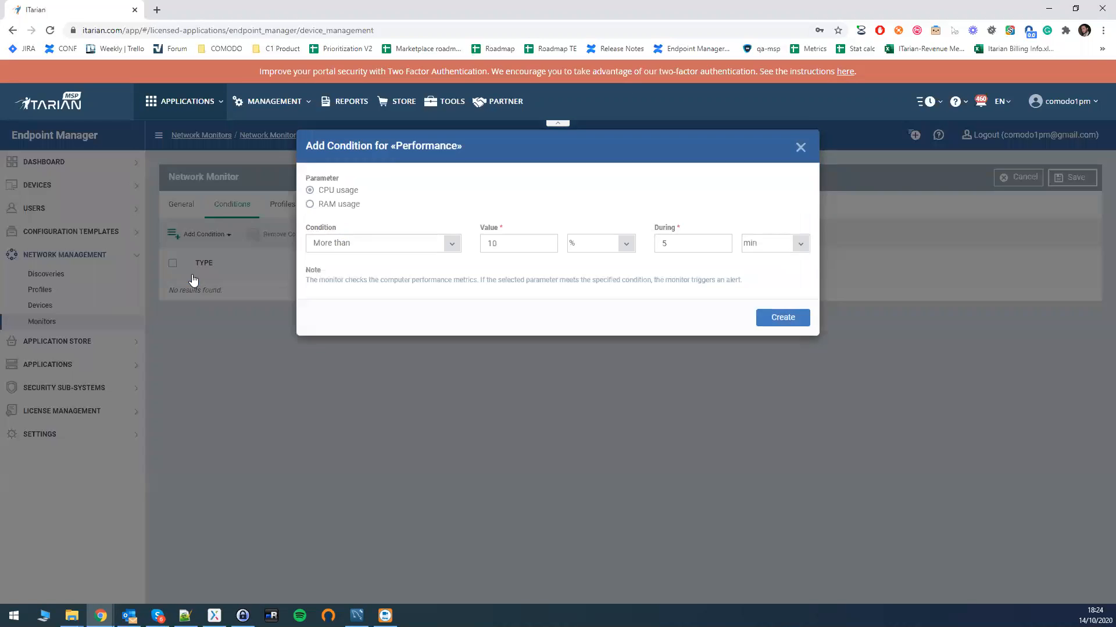
left_click(309, 211)
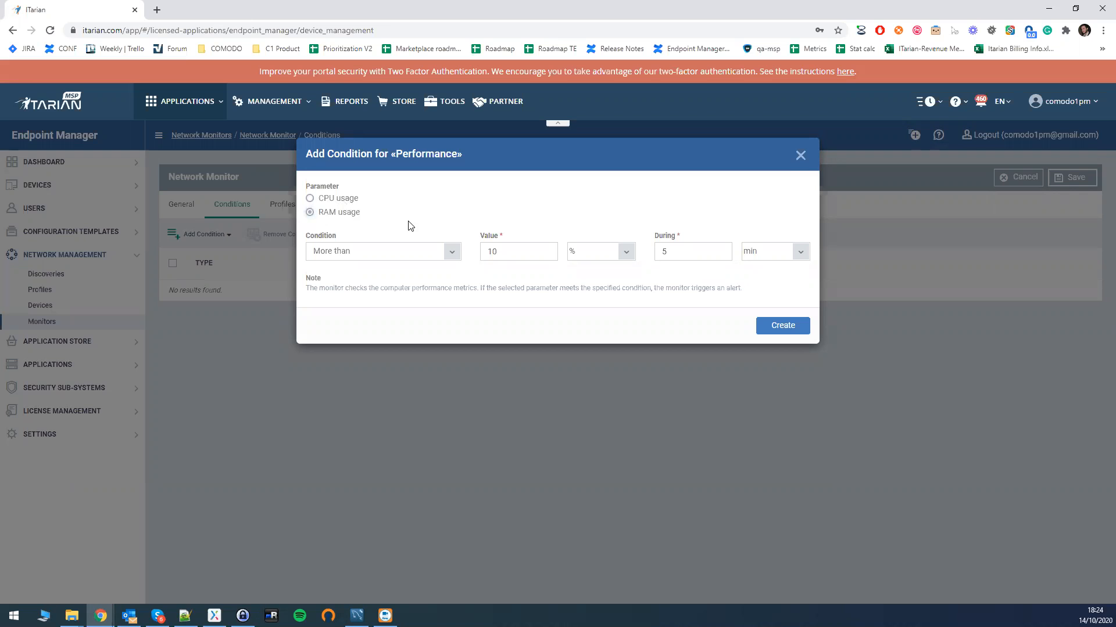
left_click(800, 156)
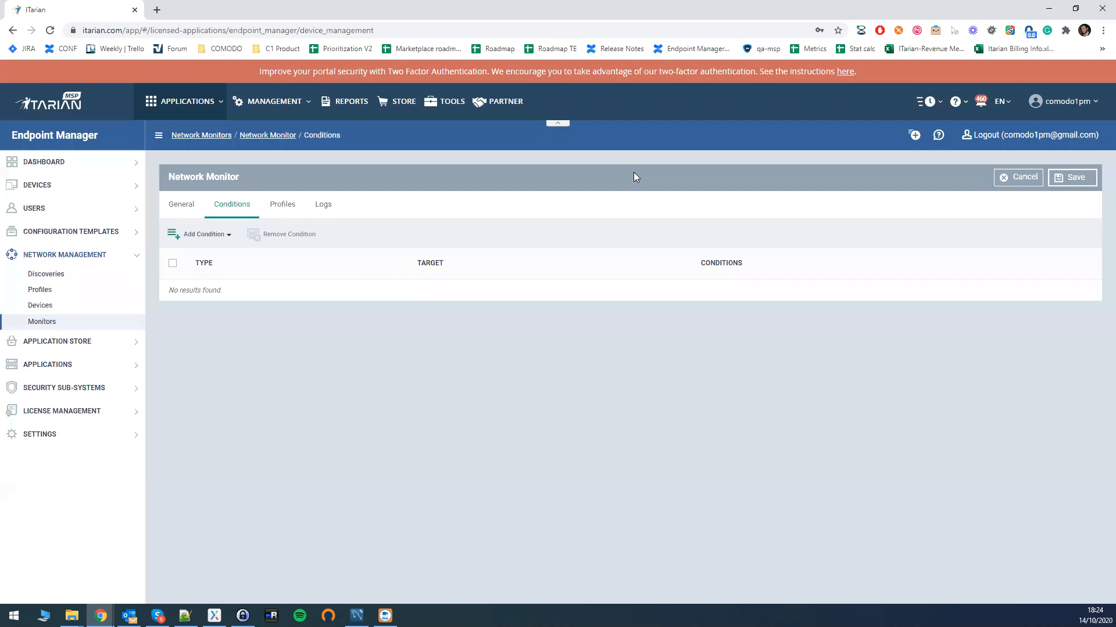
- Examine the free space parameters and comparison options of a Disk condition and discard it
left_click(206, 234)
left_click(195, 298)
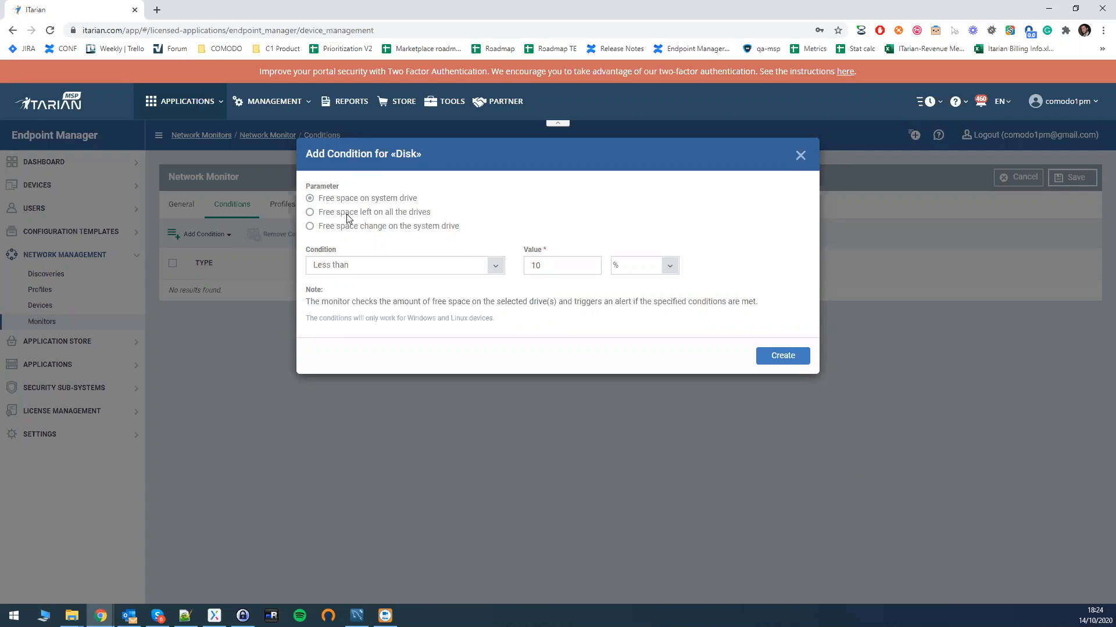
left_click(372, 214)
left_click(323, 227)
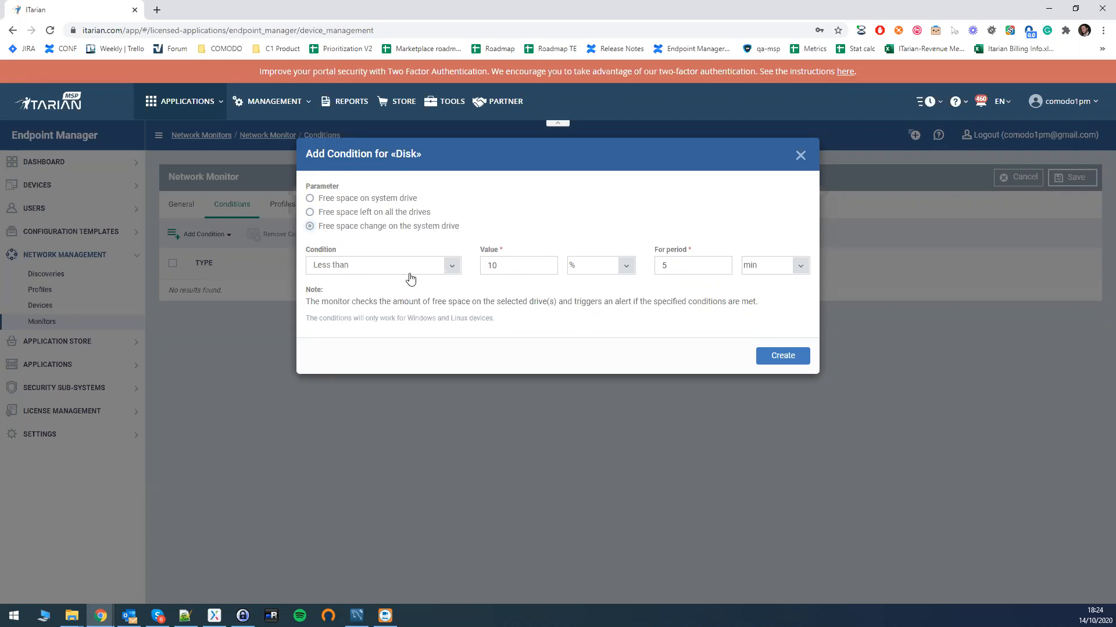
left_click(447, 267)
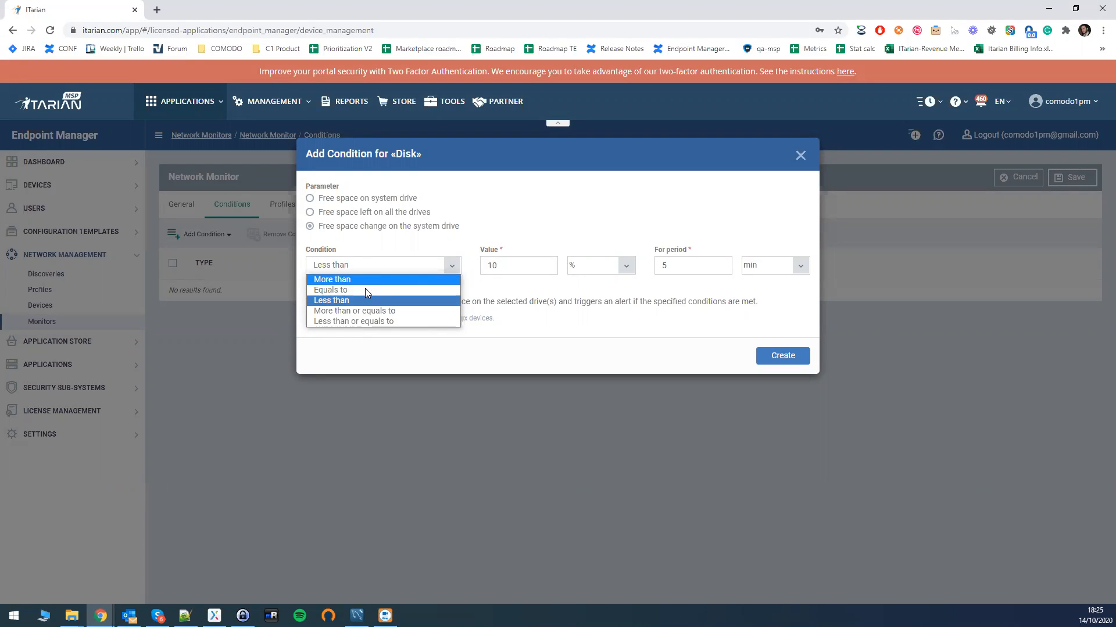
left_click(801, 156)
left_click(800, 155)
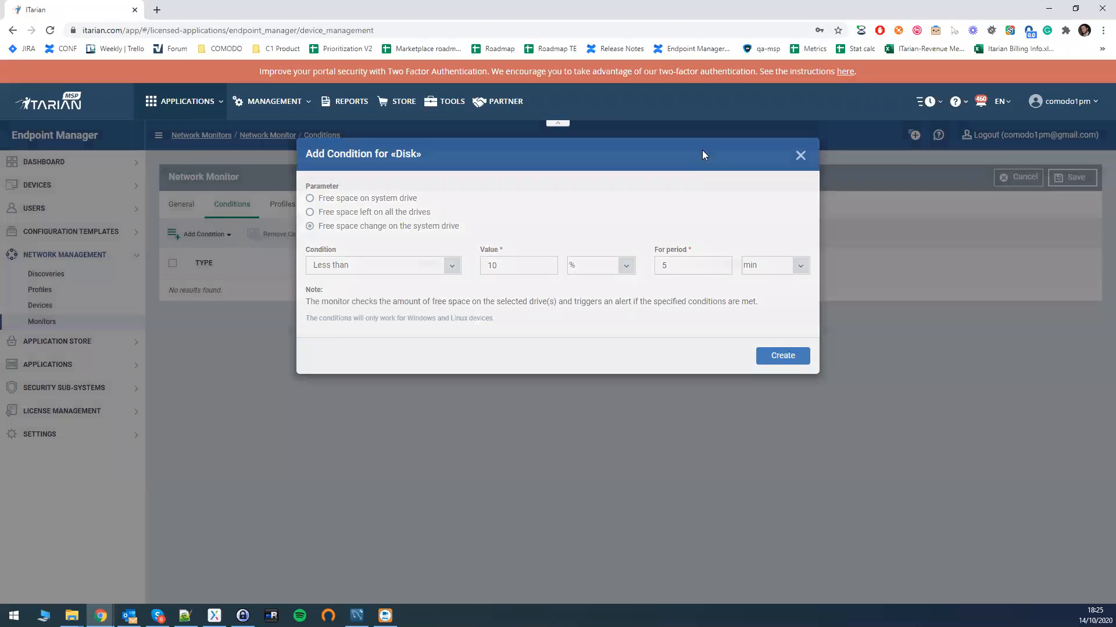
- Examine the online/offline options and the period of a Device status condition and discard it
left_click(205, 238)
left_click(196, 316)
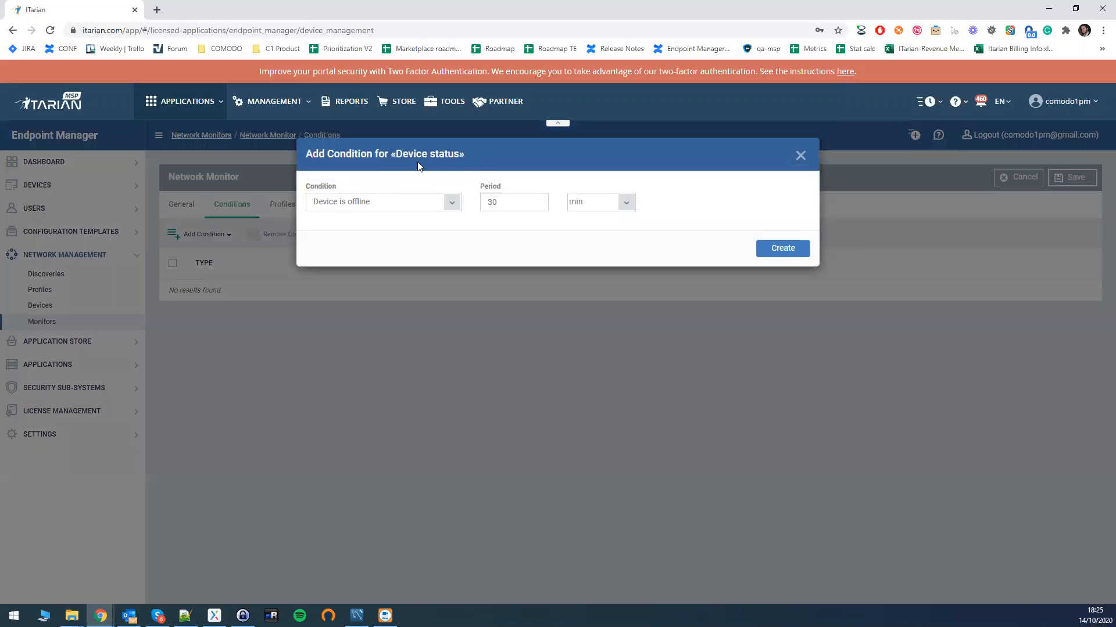
left_click(400, 204)
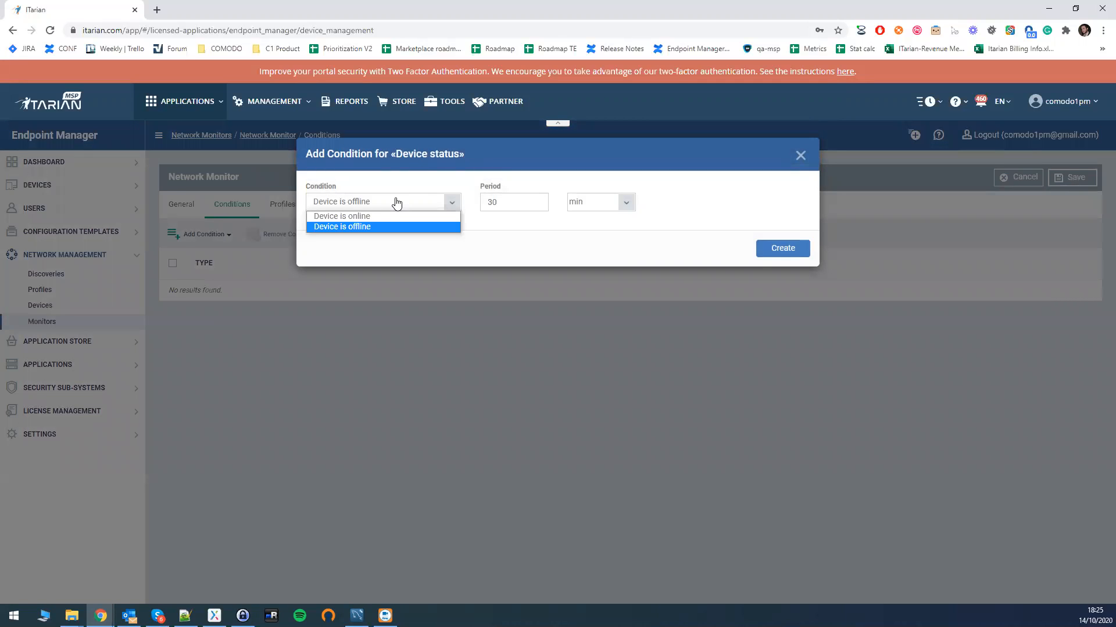
left_click(354, 226)
left_click_drag(516, 203, 493, 202)
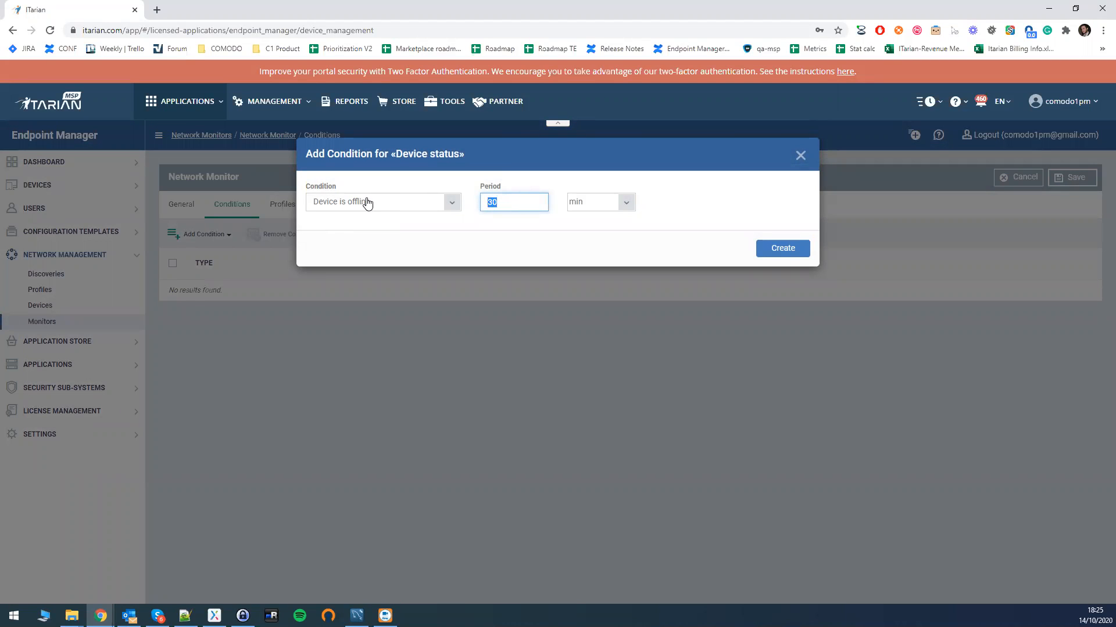
left_click(367, 203)
left_click(504, 202)
left_click(799, 154)
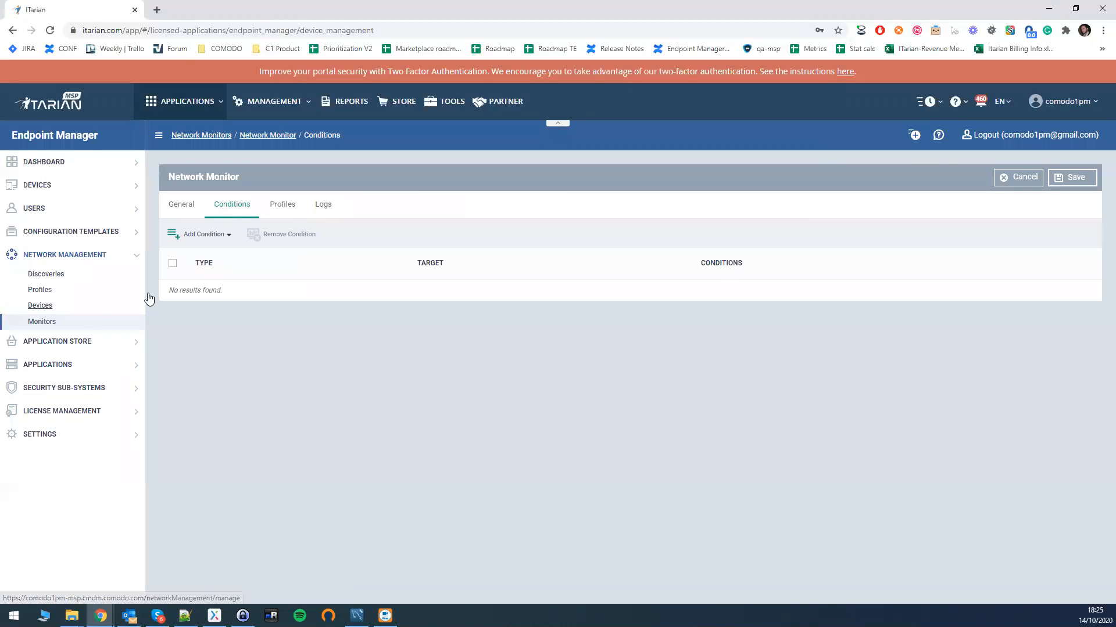
- Add a Performance condition to the network monitor for CPU usage more than 80% during 1 min
left_click(200, 235)
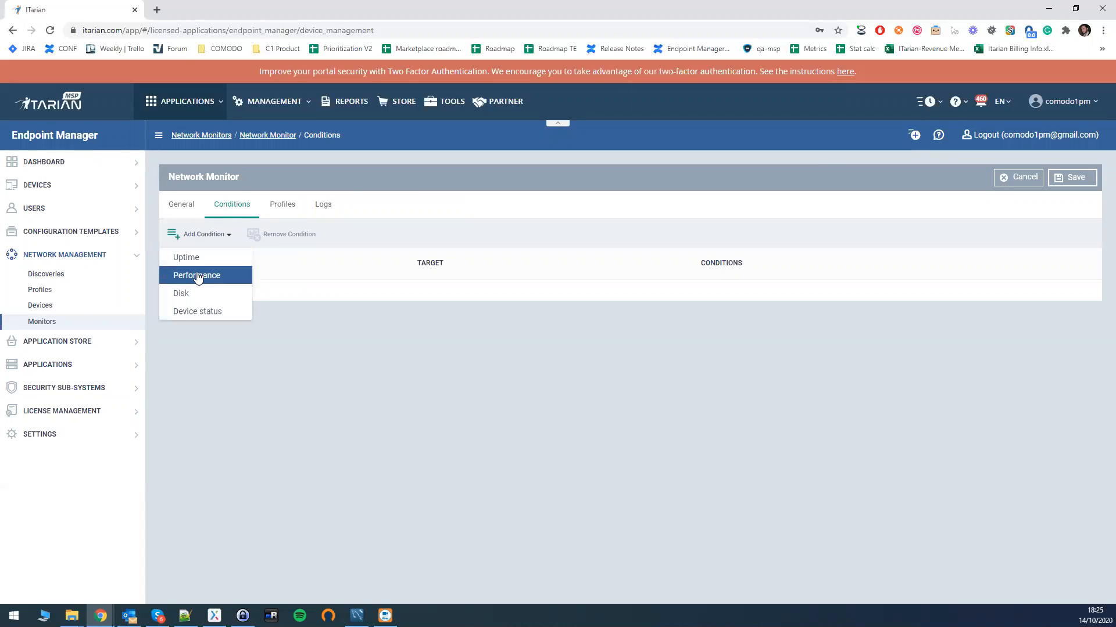
left_click(198, 274)
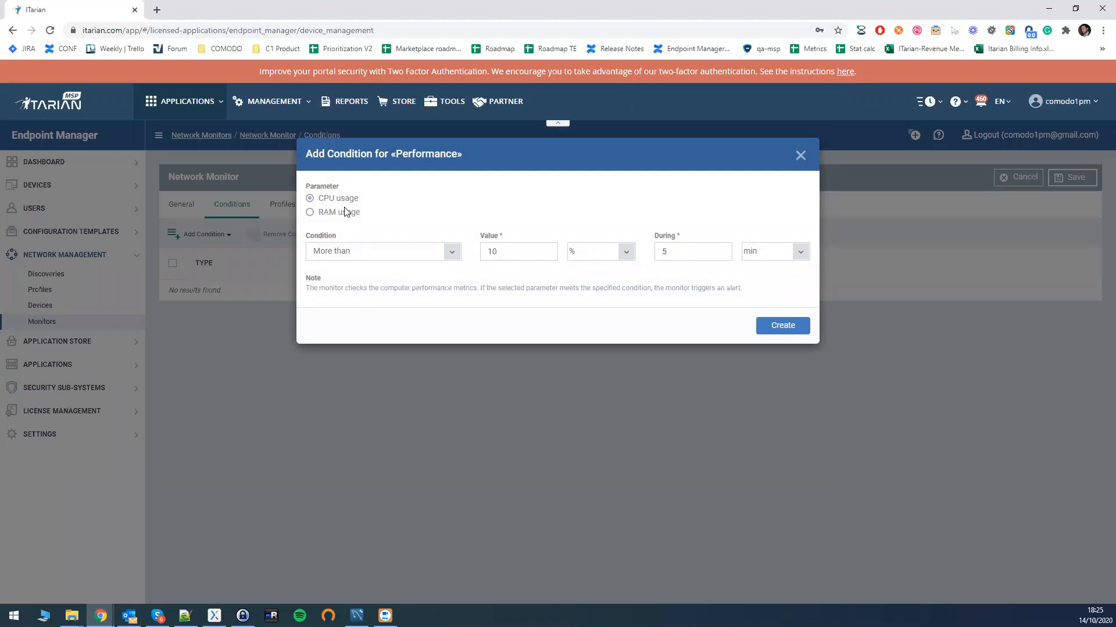
left_click(360, 256)
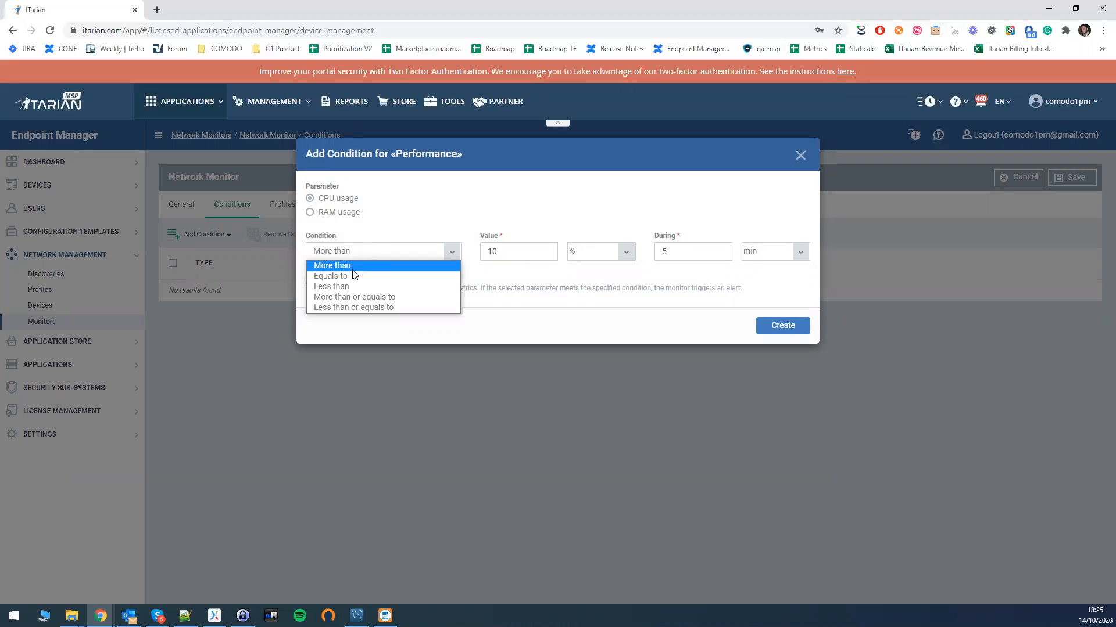
left_click(450, 253)
left_click_drag(505, 253, 465, 257)
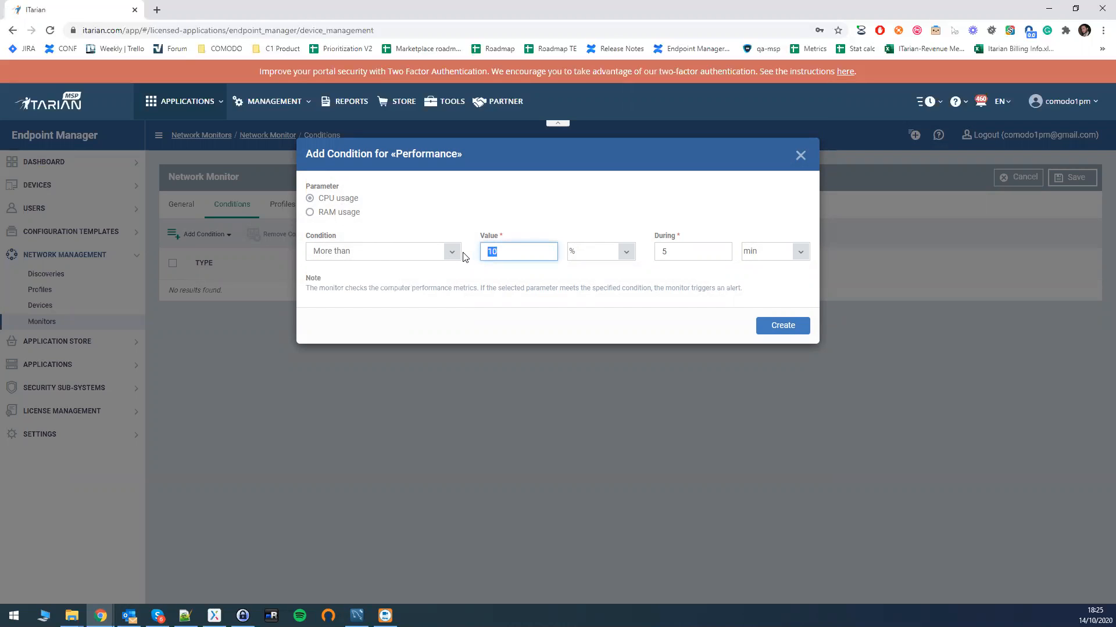
left_click(747, 251)
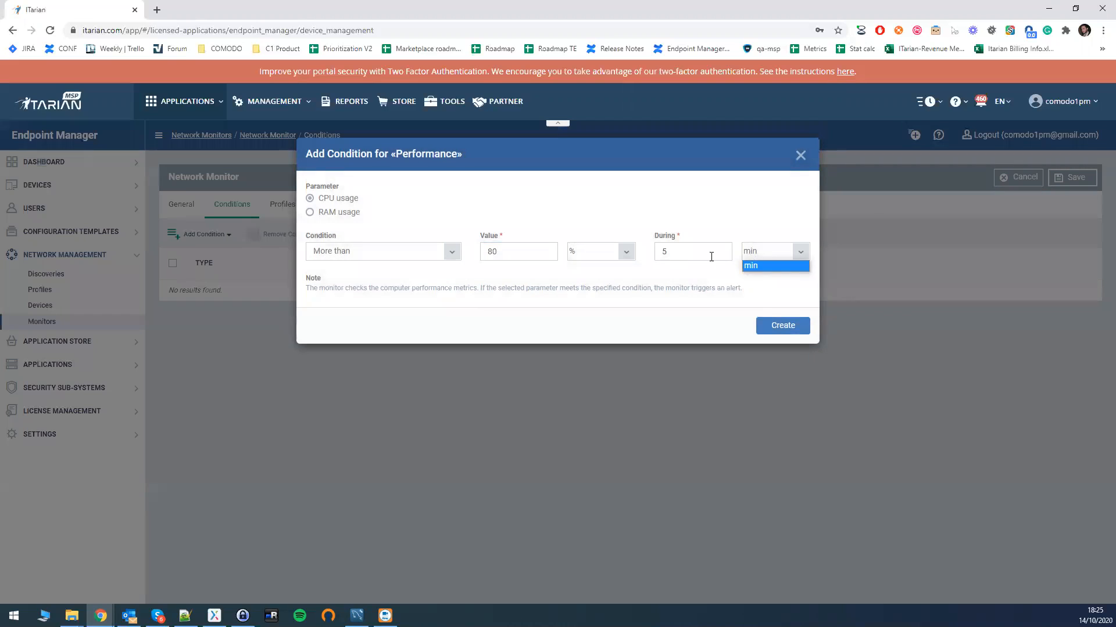
left_click(681, 254)
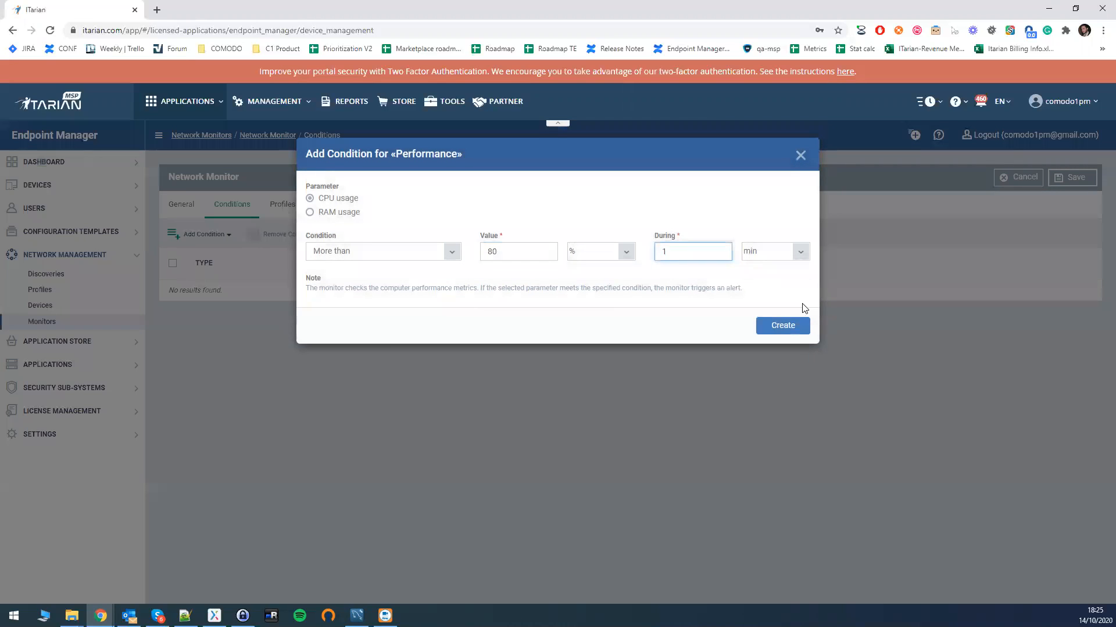
left_click(777, 327)
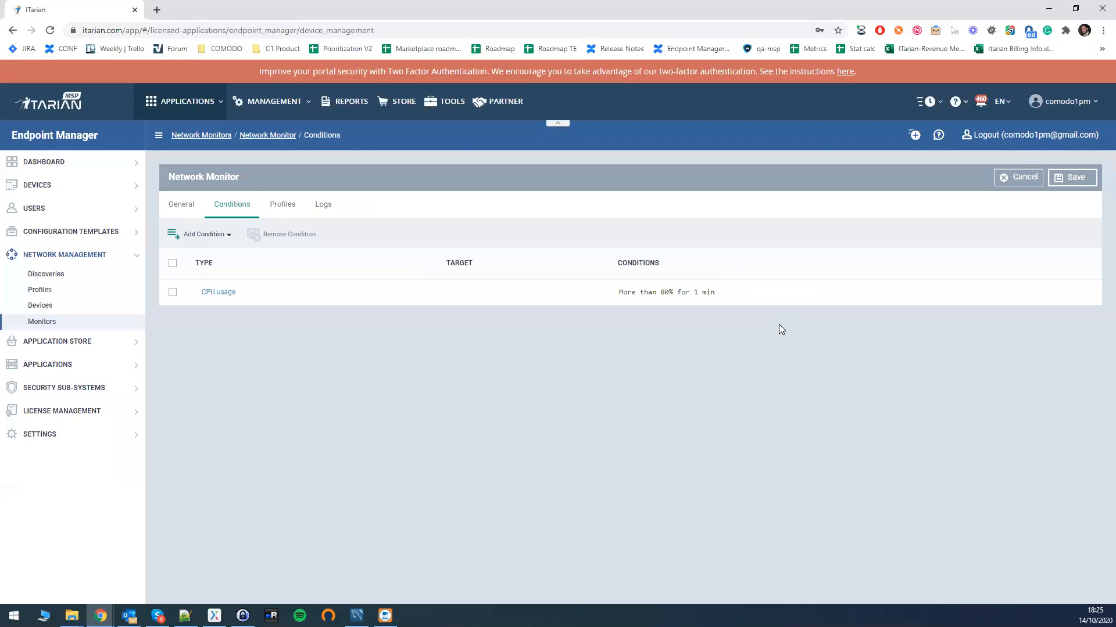
- Save the network monitor's changes and review its associated profiles and logs
left_click(1074, 181)
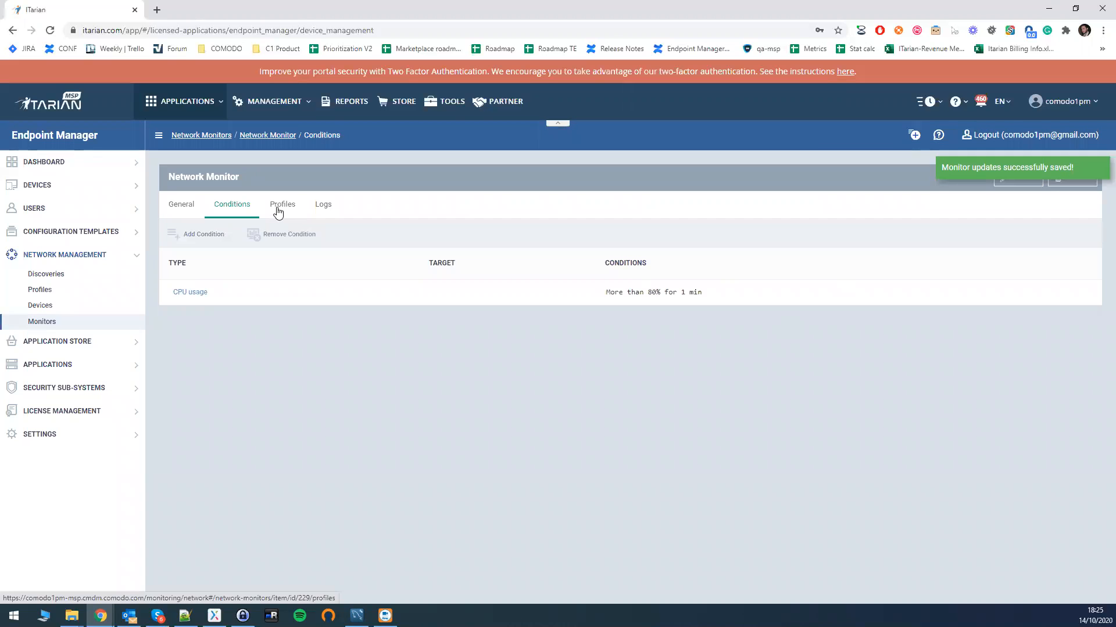
left_click(277, 211)
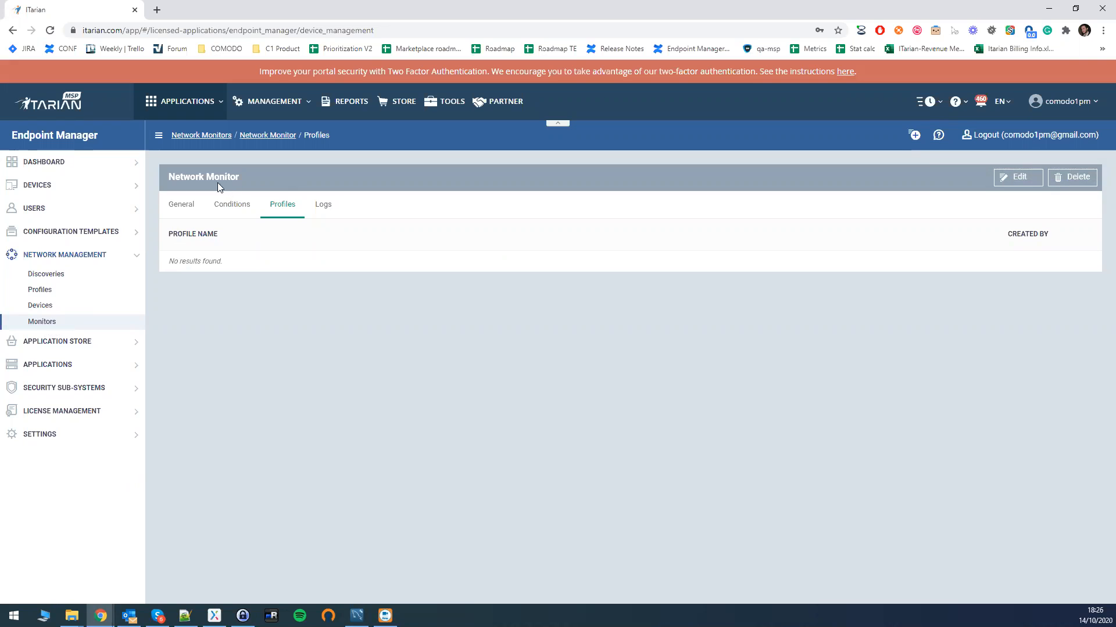
left_click(313, 208)
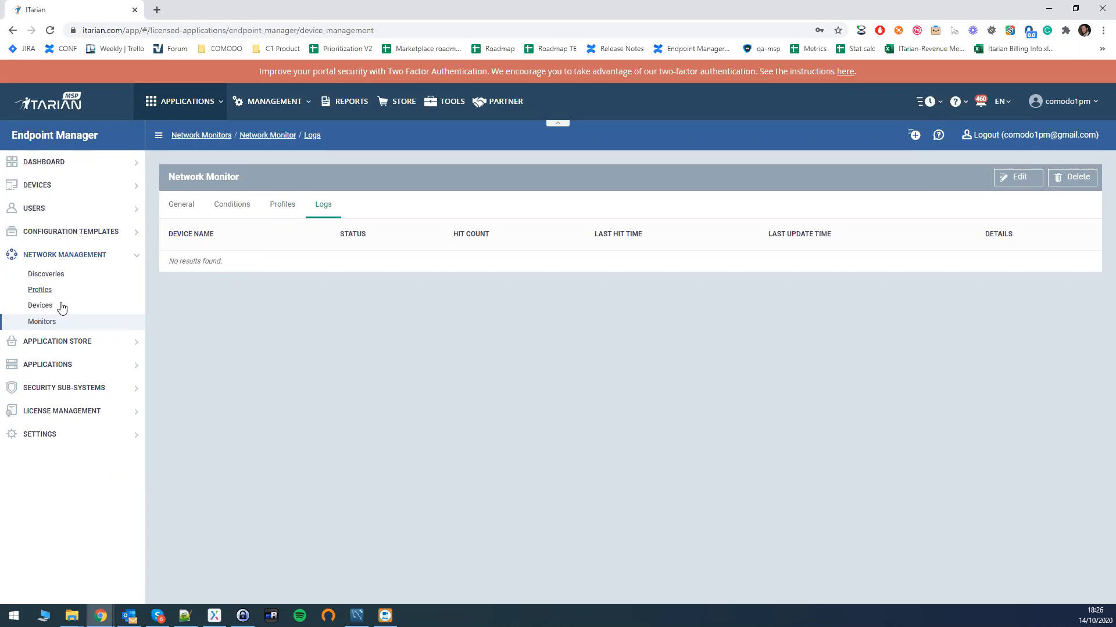
- Open the network profile named Network Profile and add the monitor Network Monitor to it
left_click(42, 291)
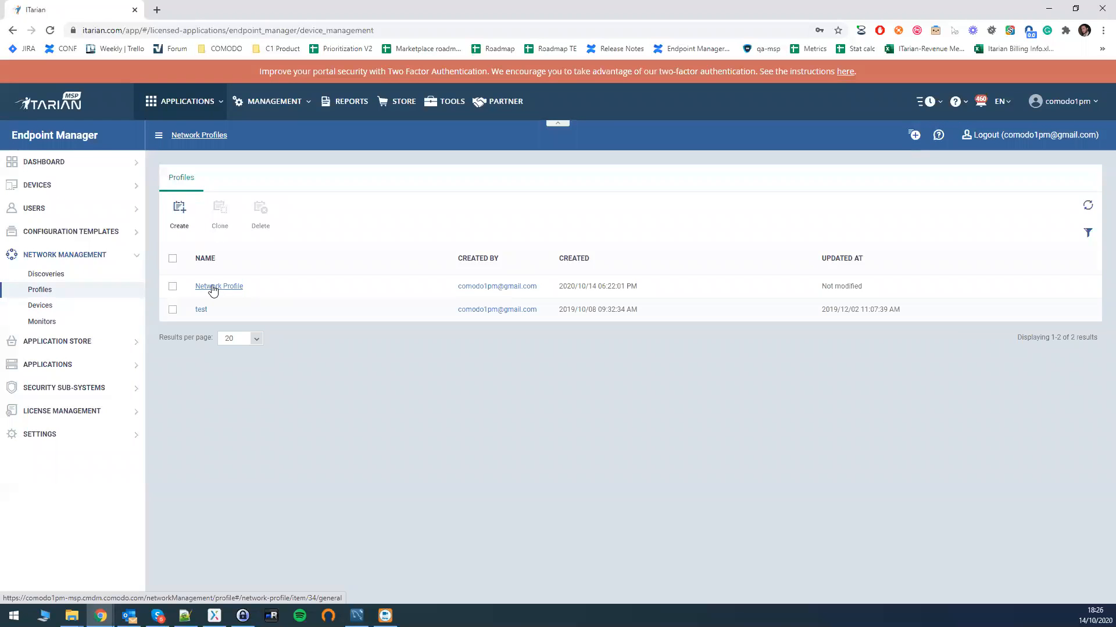
left_click(213, 290)
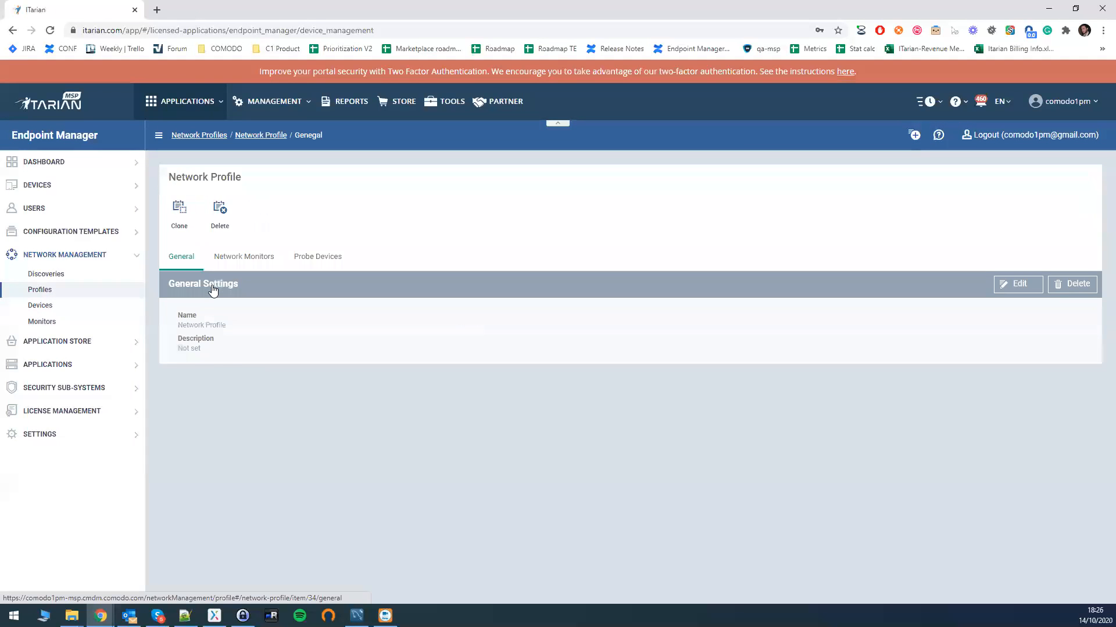
left_click(233, 262)
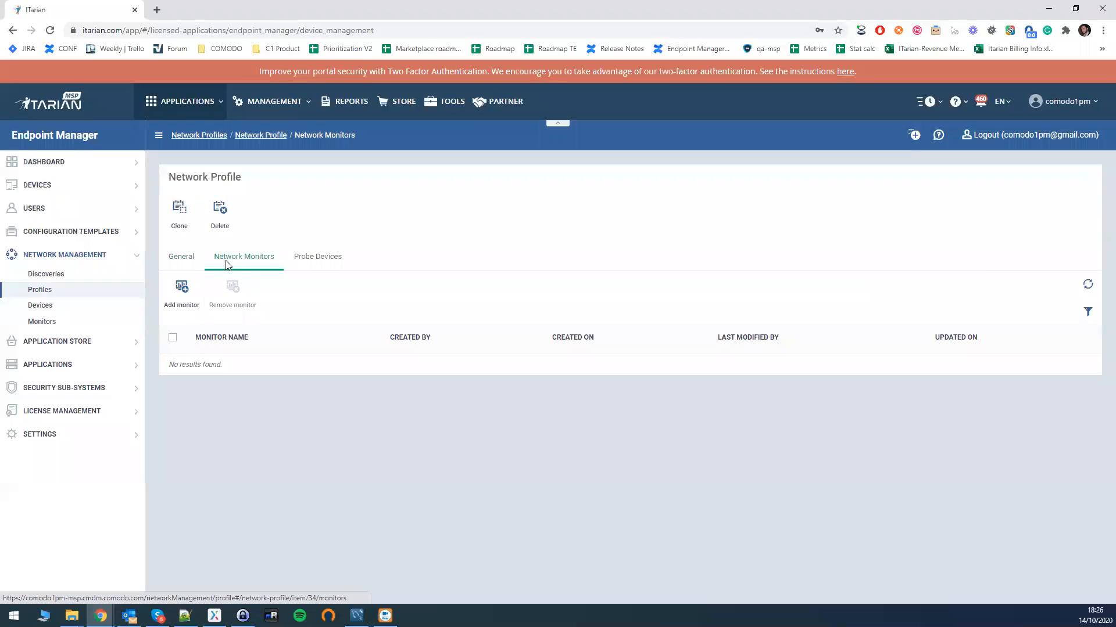
left_click(181, 295)
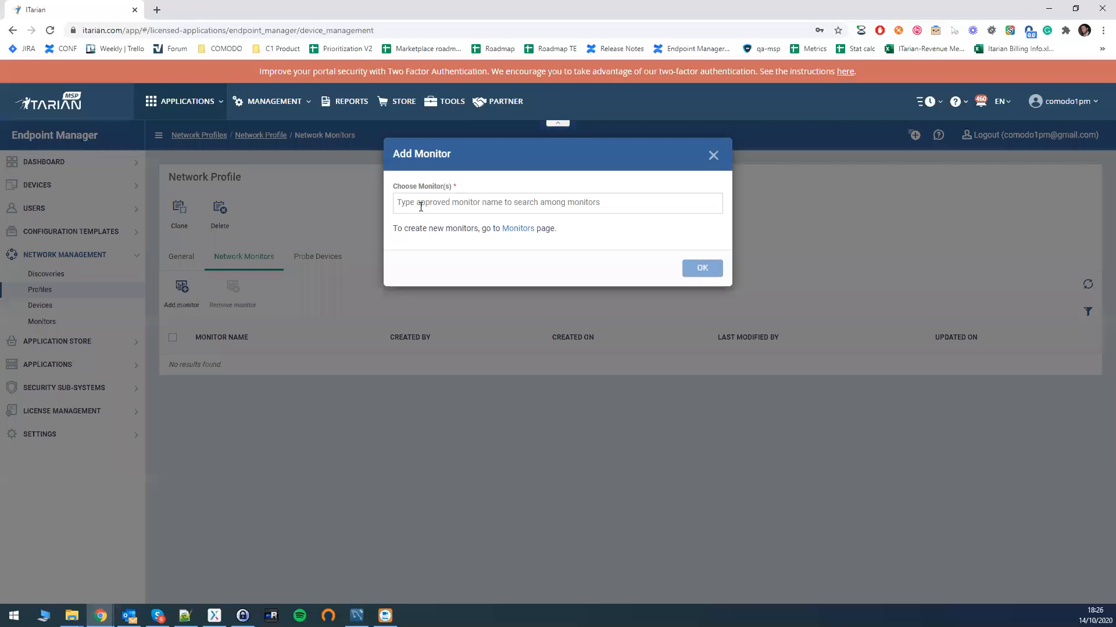
type("Net")
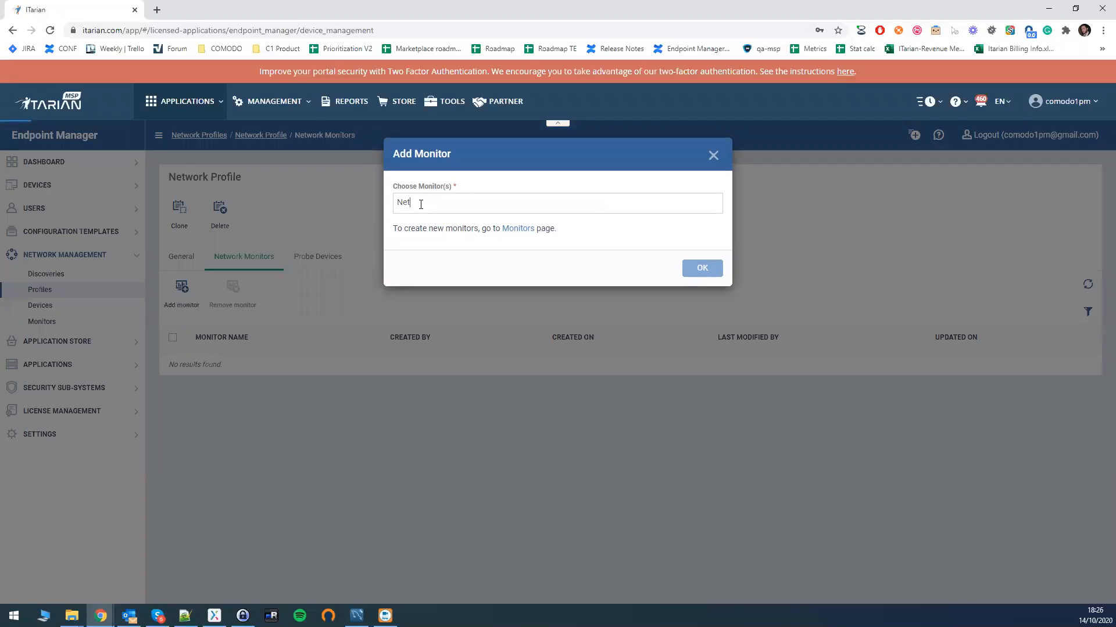
type("wo")
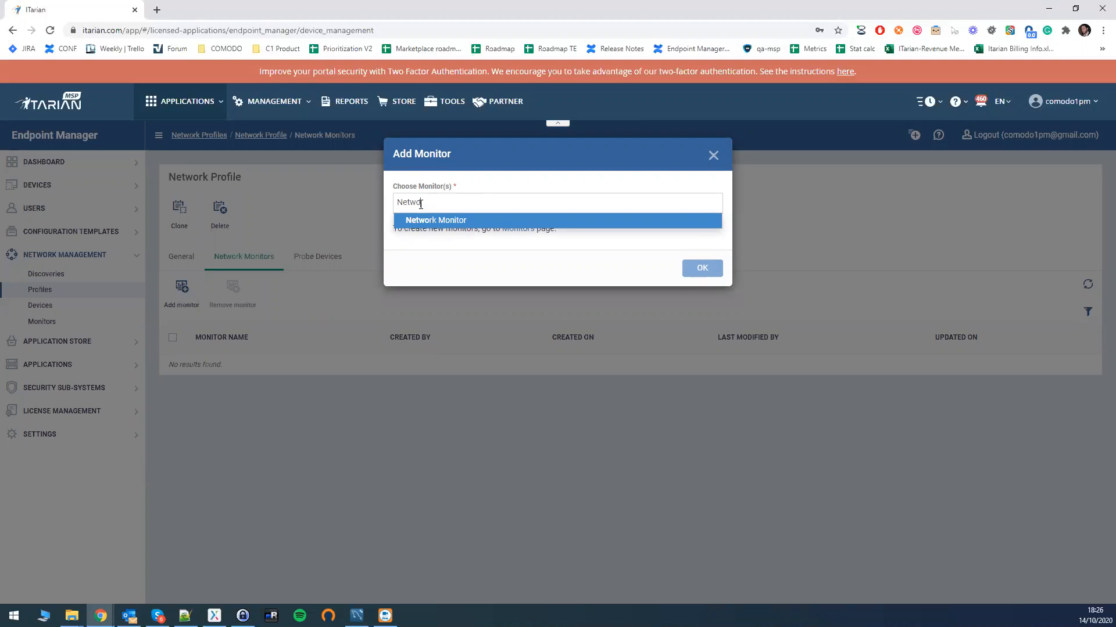
key("Return")
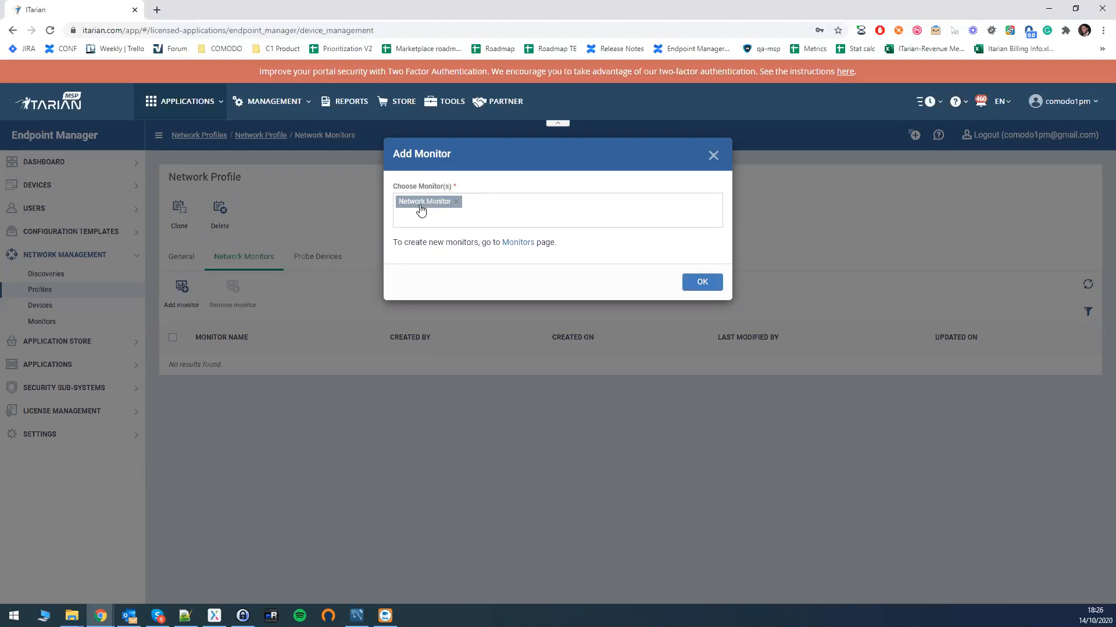
type("eli")
key("Return")
left_click(702, 282)
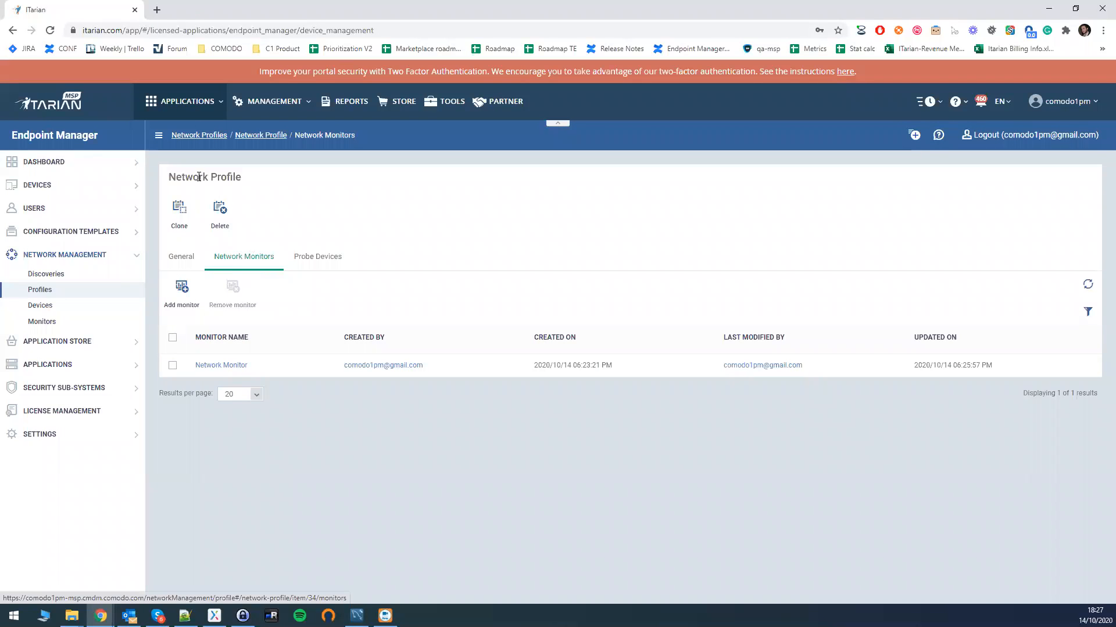
- Add ***HOST-2***DESKTOP-RHFMULD as a probe device of the network profile
left_click(321, 260)
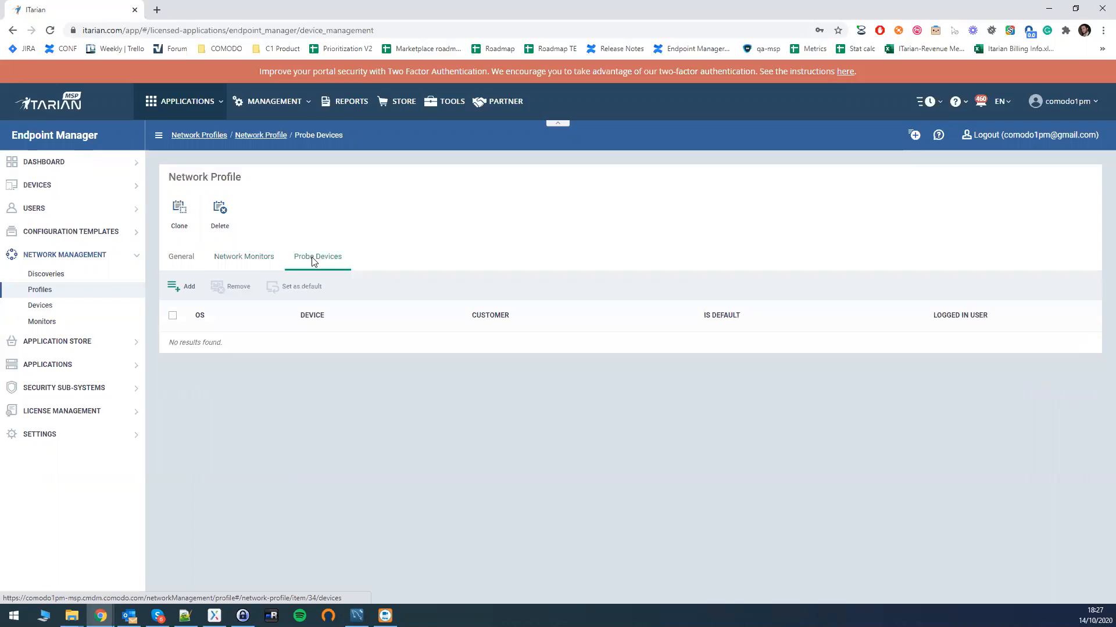
left_click(187, 289)
left_click(452, 210)
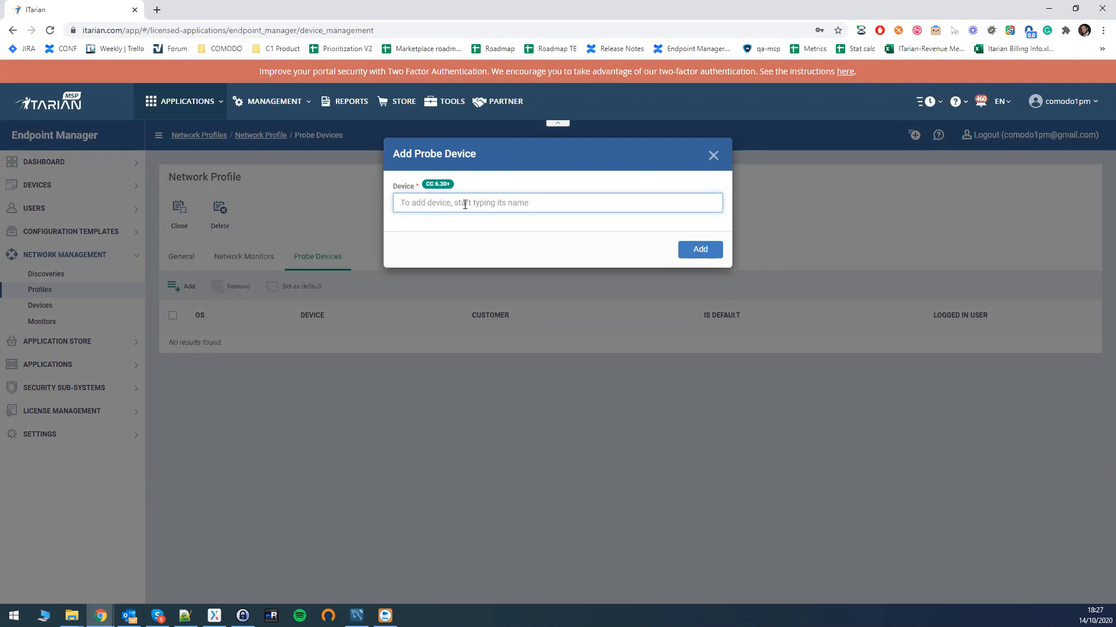
type("host")
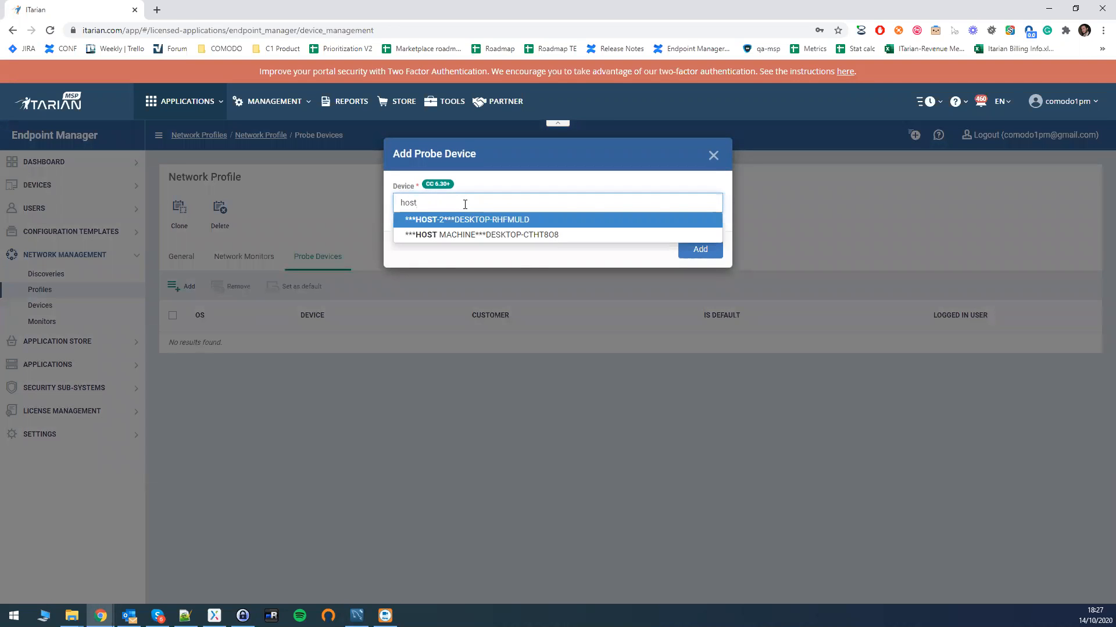
key("Return")
left_click(692, 250)
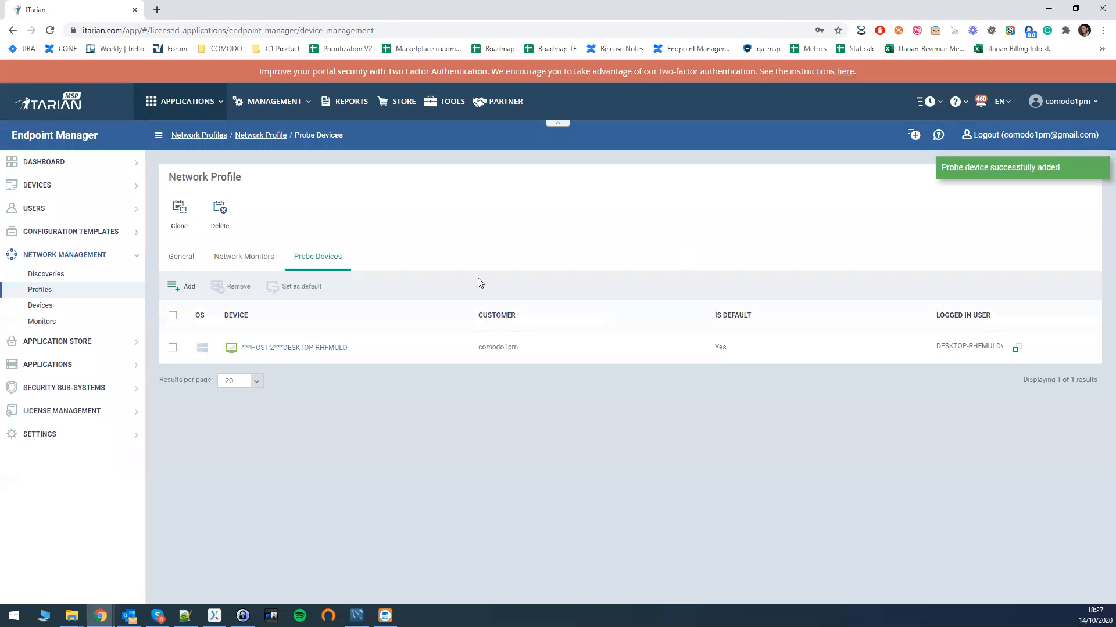
- Add ***HOST MACHINE***DESKTOP-CTHT8O8 as a second probe device of the network profile
left_click(184, 288)
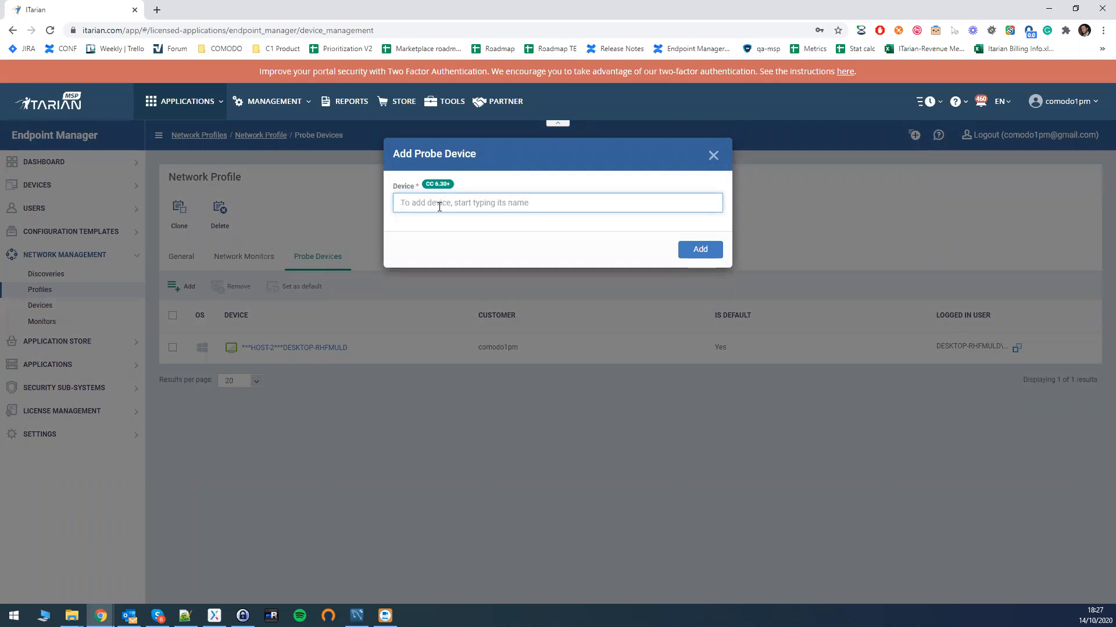
left_click(713, 158)
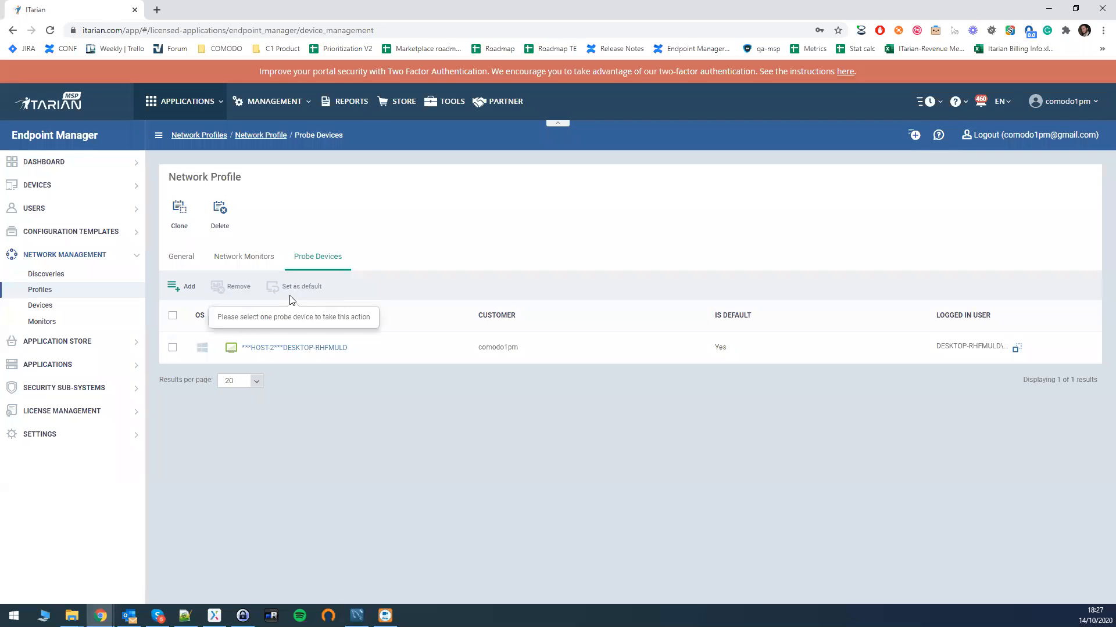
left_click(181, 287)
type("host")
left_click(447, 235)
left_click(694, 248)
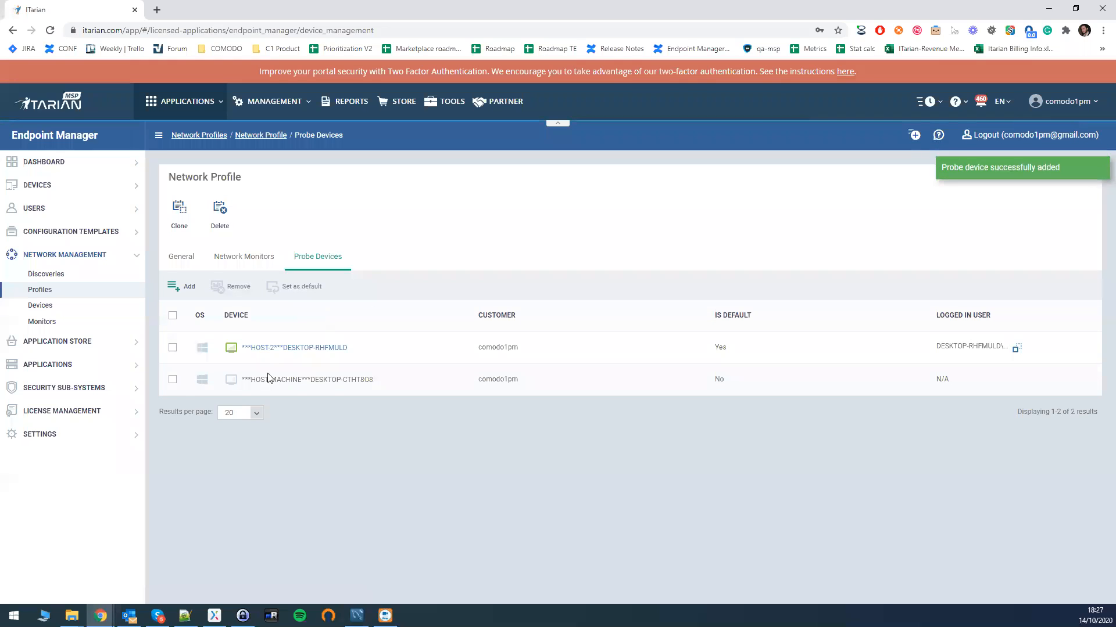
- Switch the default probe device to ***HOST MACHINE***DESKTOP-CTHT8O8 and back to ***HOST-2***DESKTOP-RHFMULD
left_click(172, 379)
left_click(302, 287)
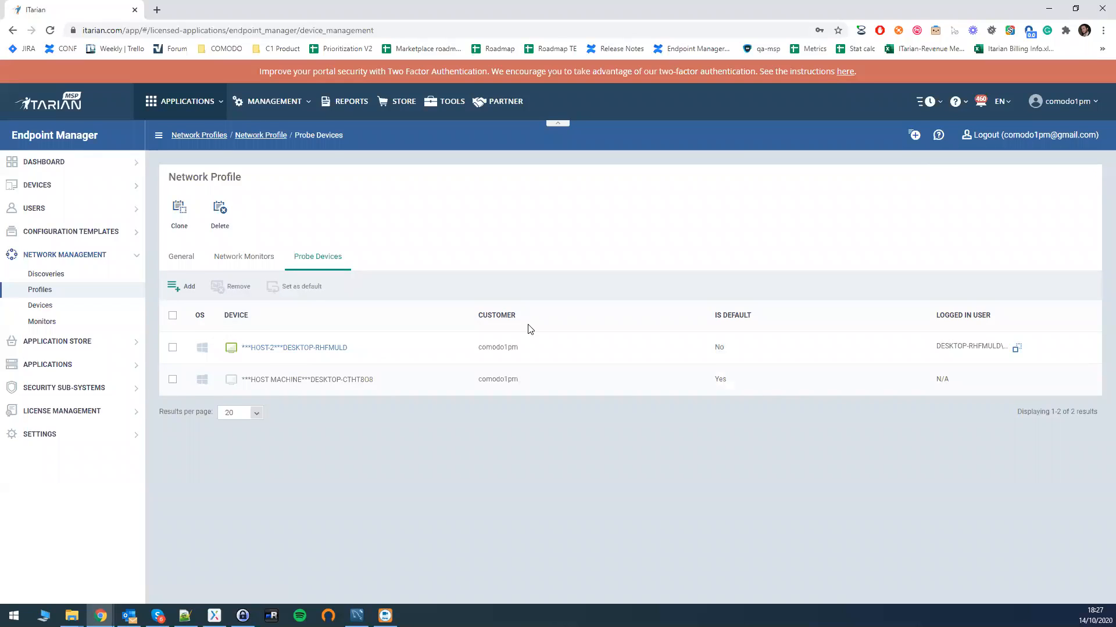
left_click(173, 348)
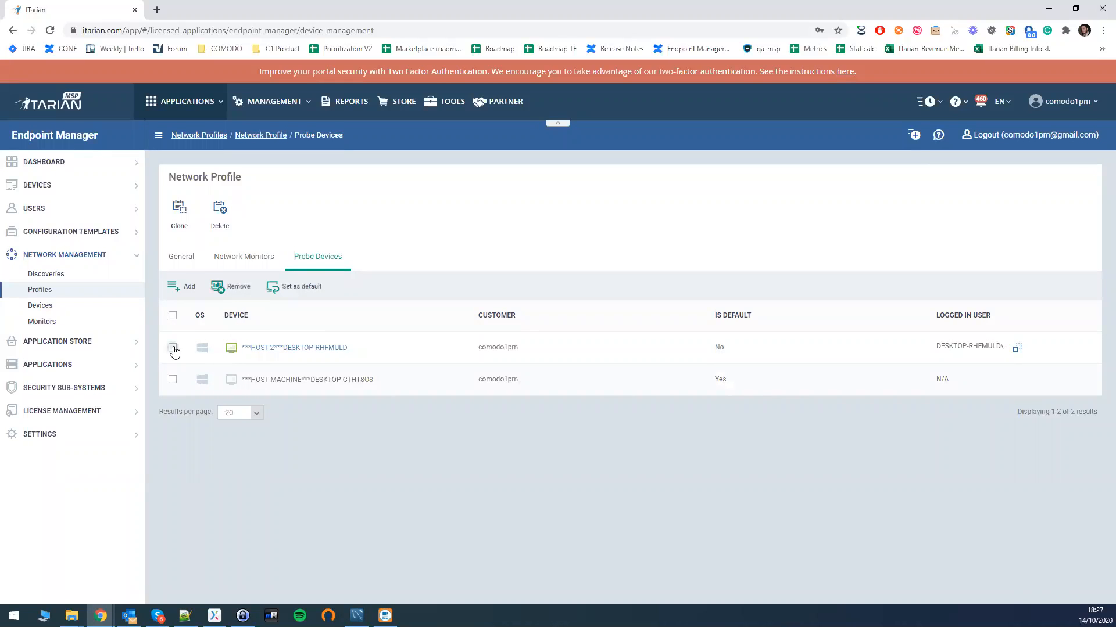
left_click(285, 292)
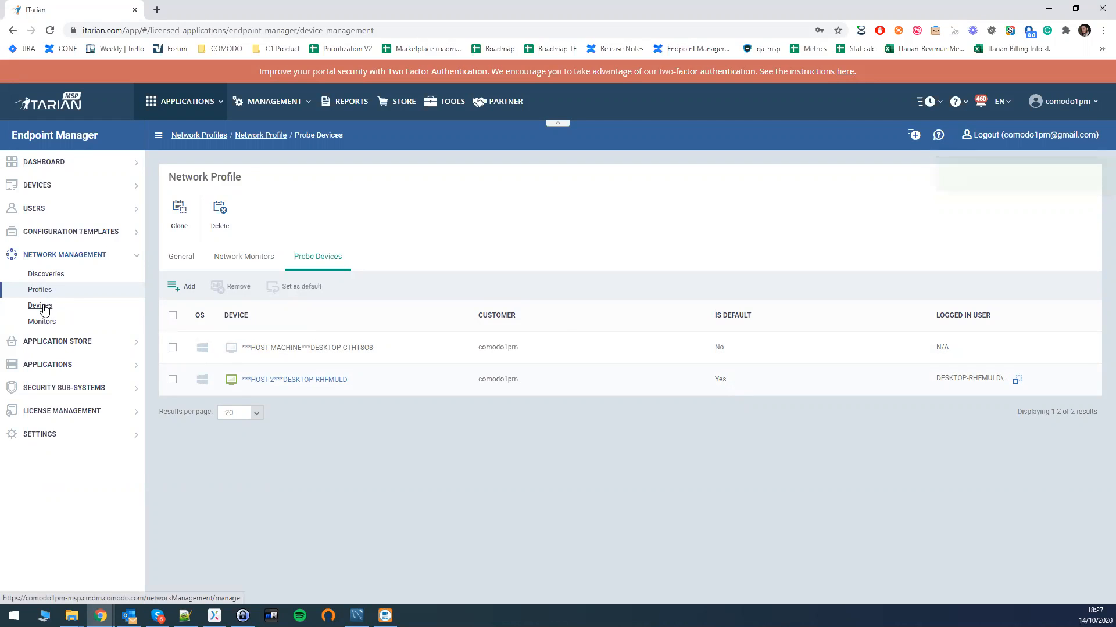
- Assign the network profile Network Profile to the managed device NPI69A1E0
left_click(46, 309)
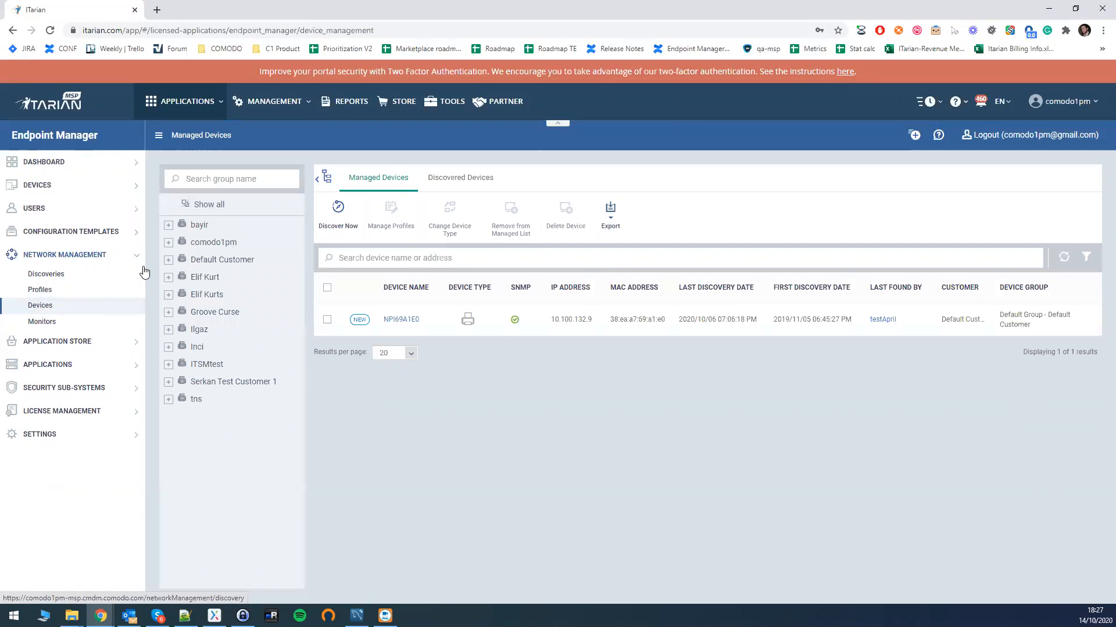
left_click(328, 321)
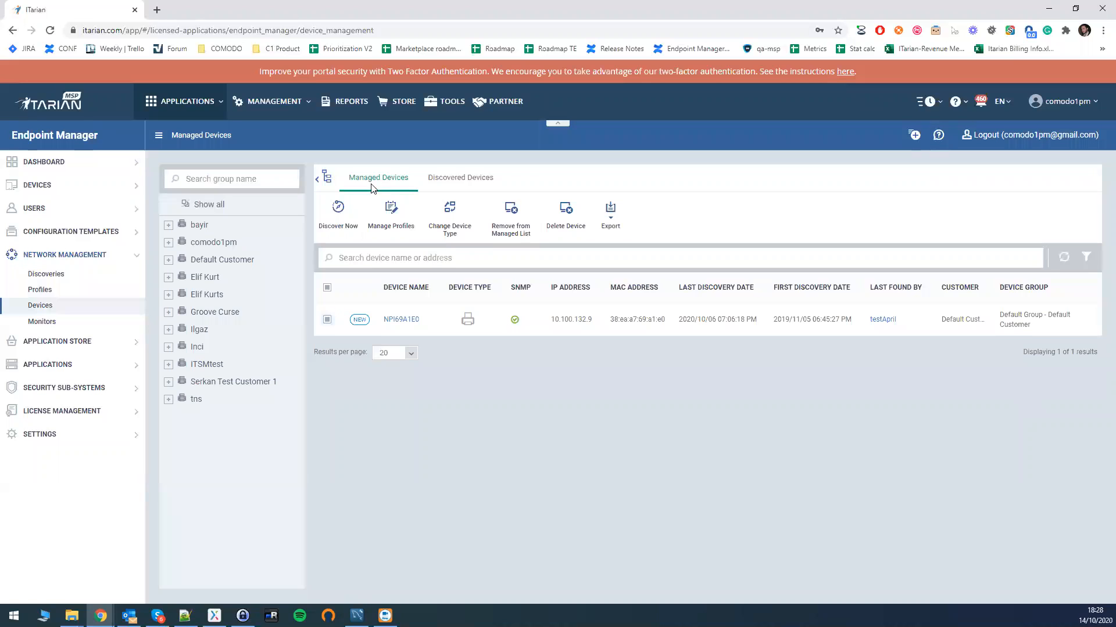
left_click(393, 225)
left_click(183, 196)
left_click(428, 205)
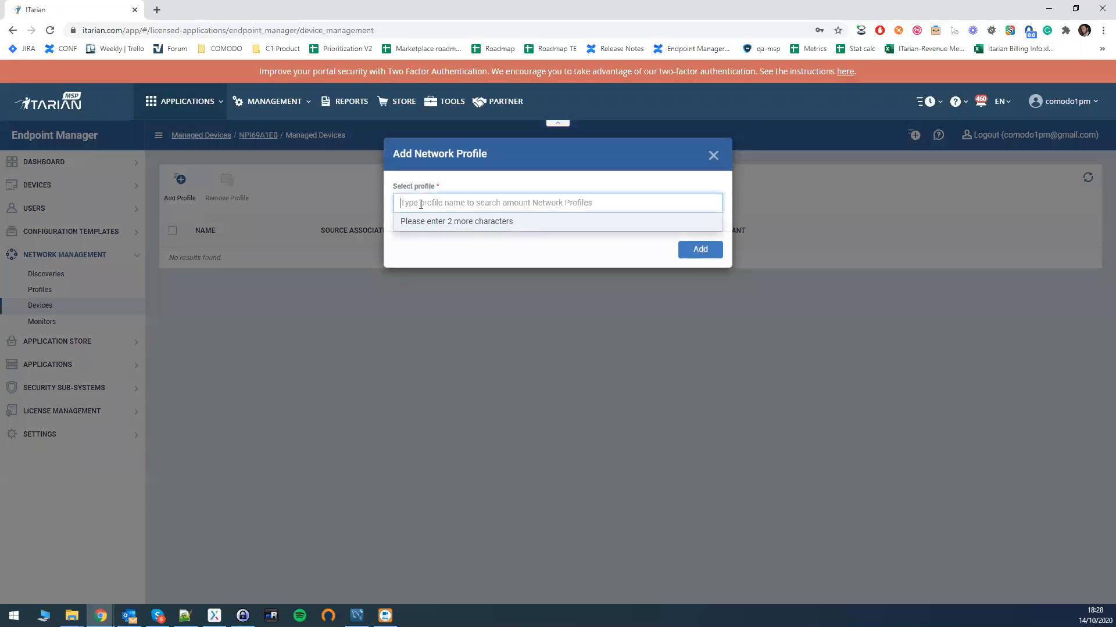
type("network")
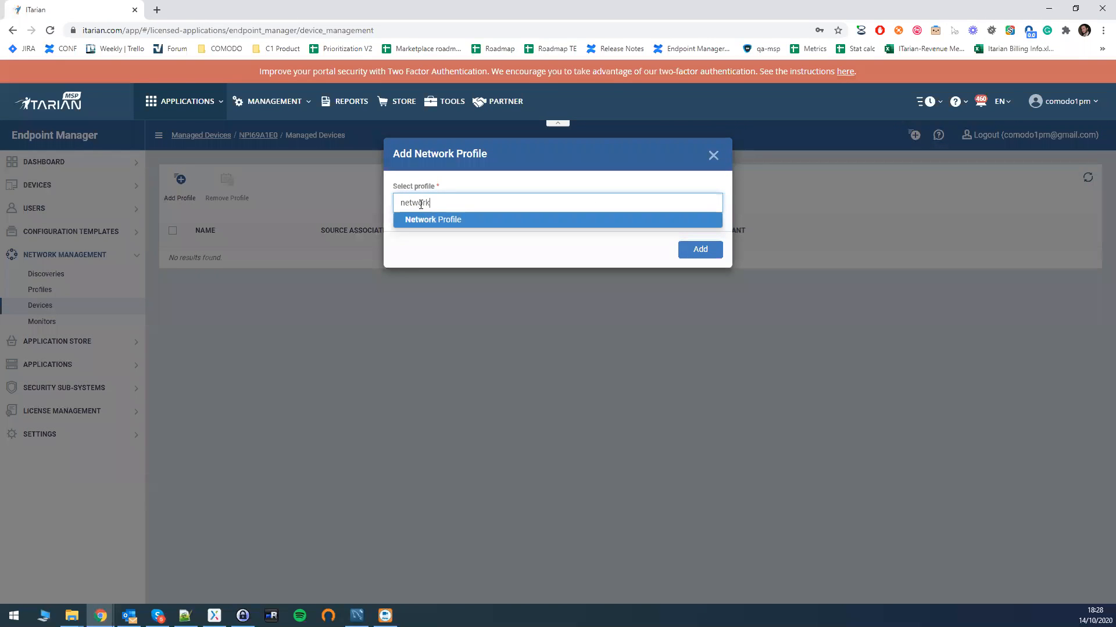
left_click(430, 221)
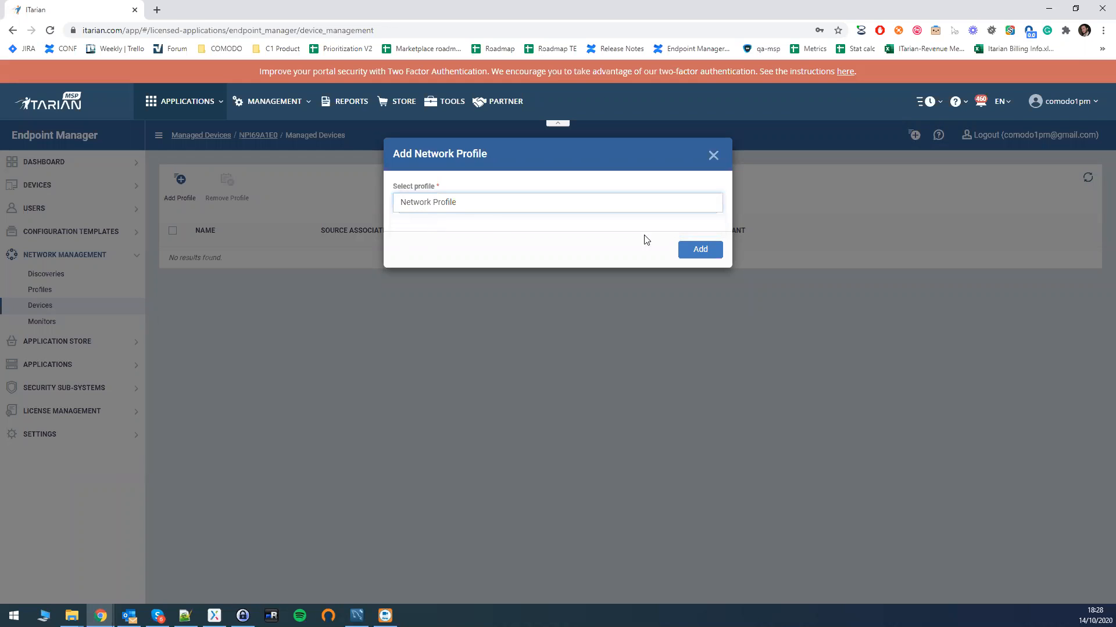
left_click(698, 250)
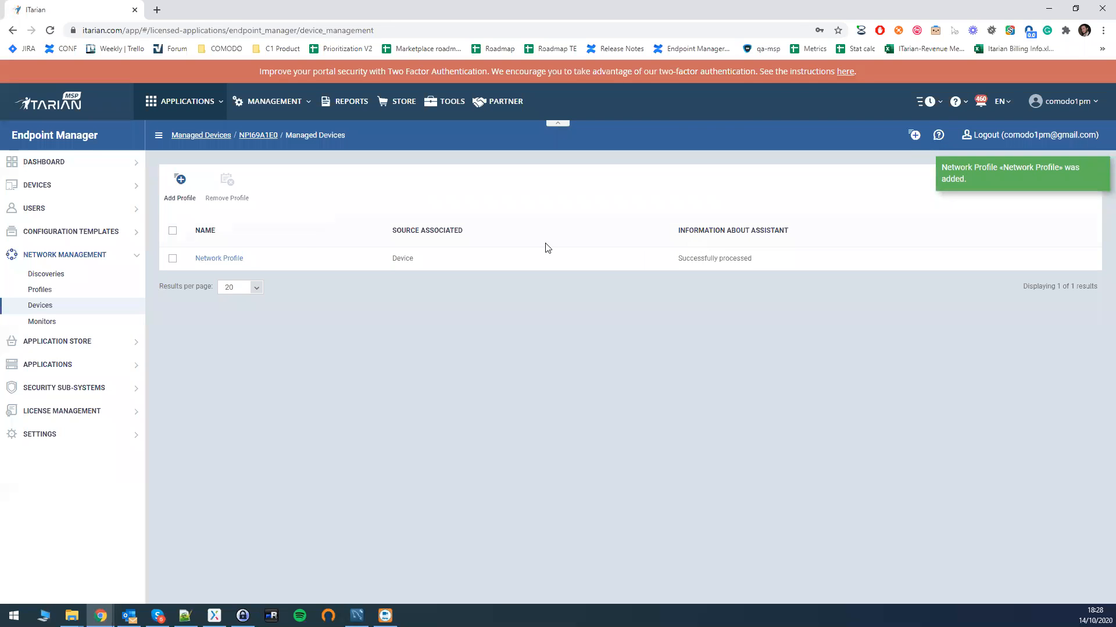
- Assign the network profile test to the managed device NPI69A1E0 as an additional profile
left_click(179, 180)
left_click(444, 204)
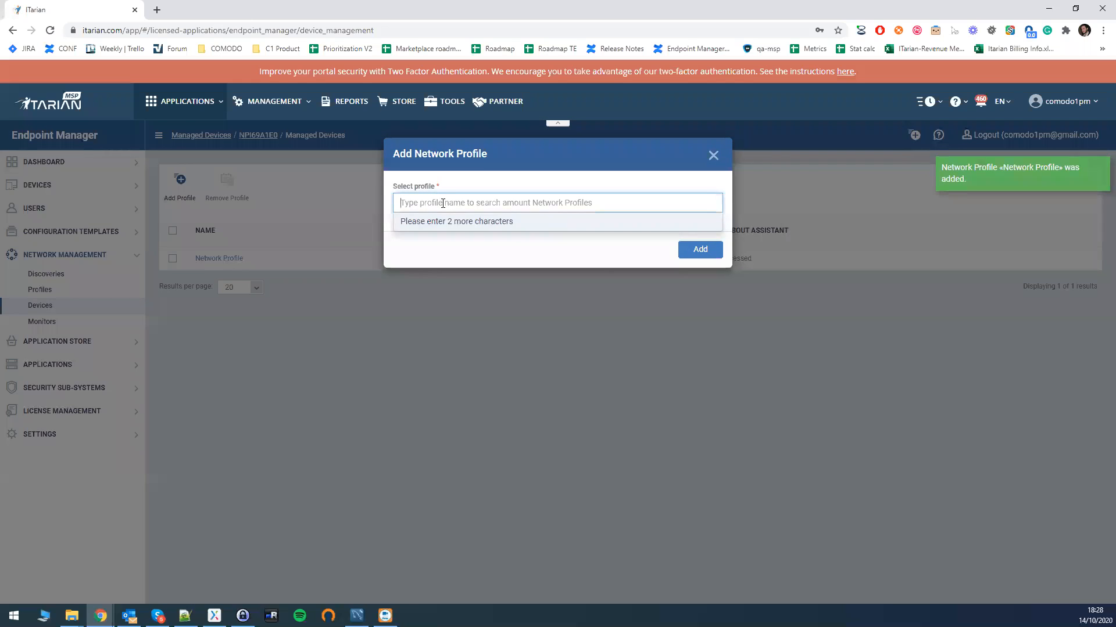
type("te")
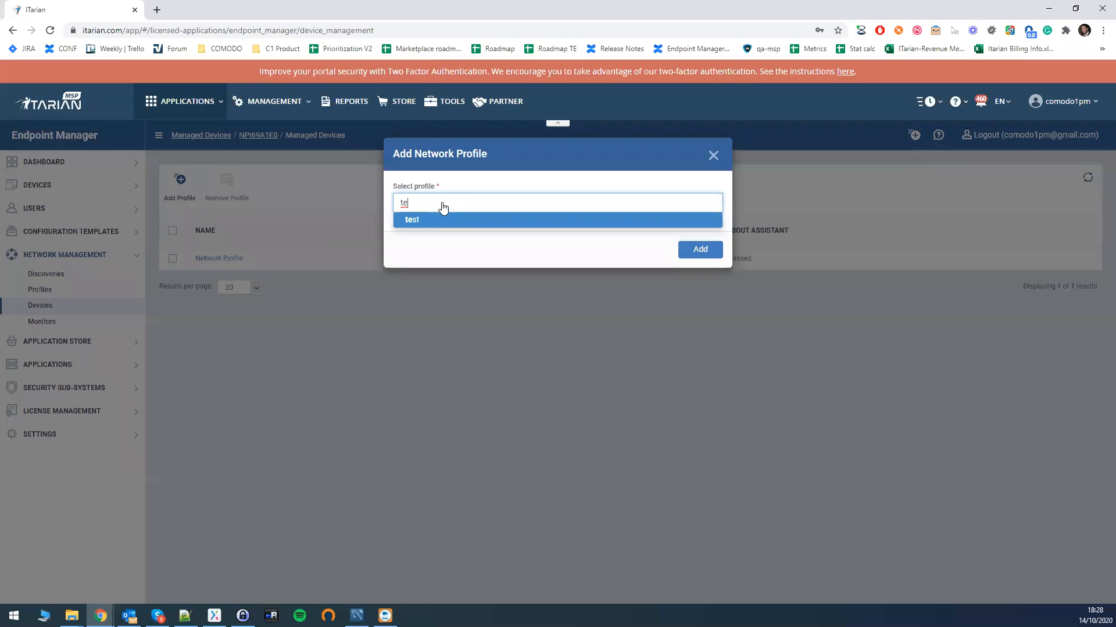
left_click(412, 220)
left_click(691, 252)
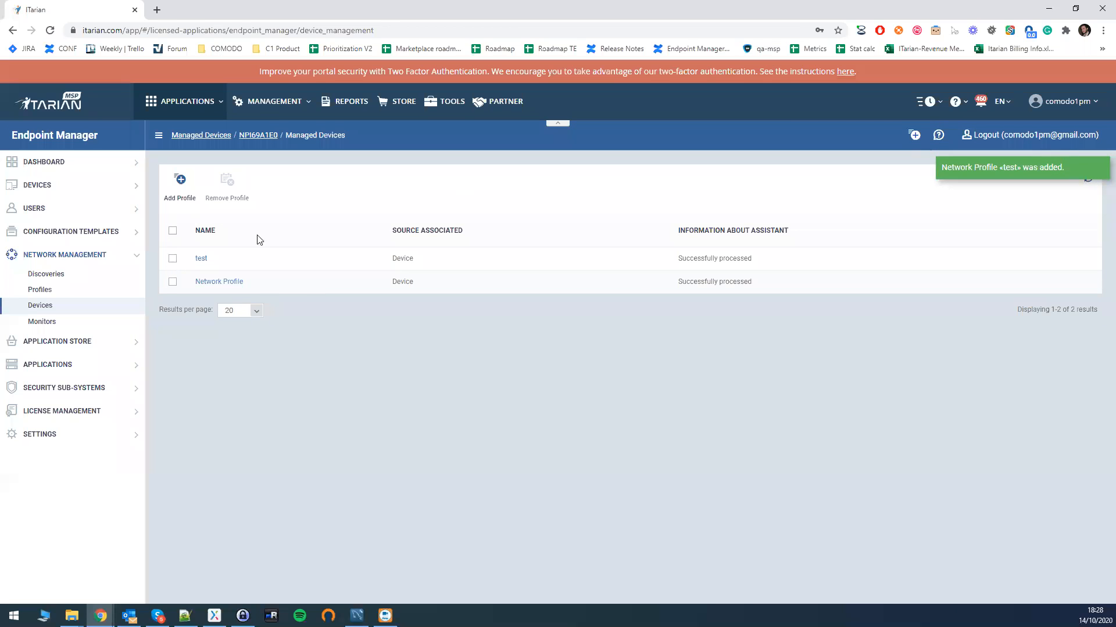
- Remove the network profile test from the managed device NPI69A1E0
left_click(173, 258)
left_click(227, 196)
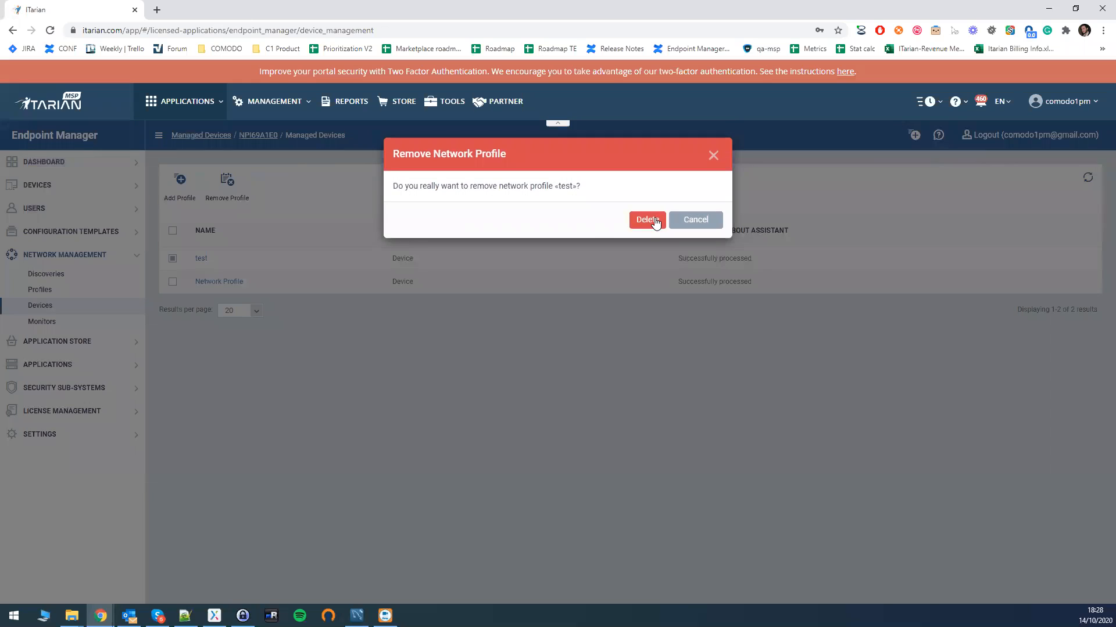
left_click(656, 223)
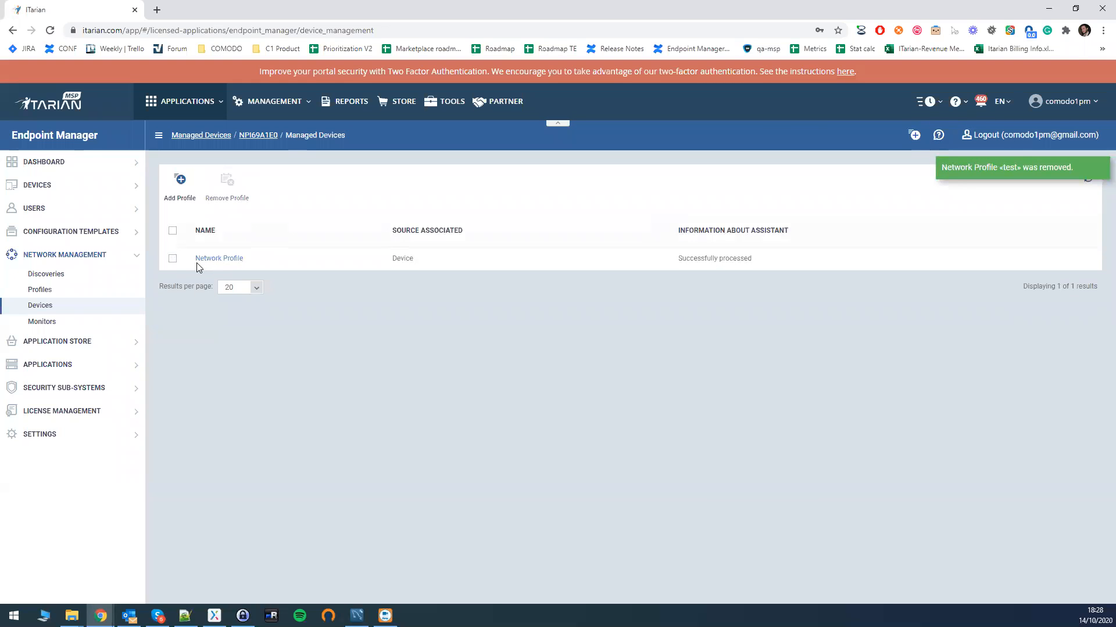
- Examine the profiles associated with the managed device NPI69A1E0, including their association source and processing information
left_click(41, 308)
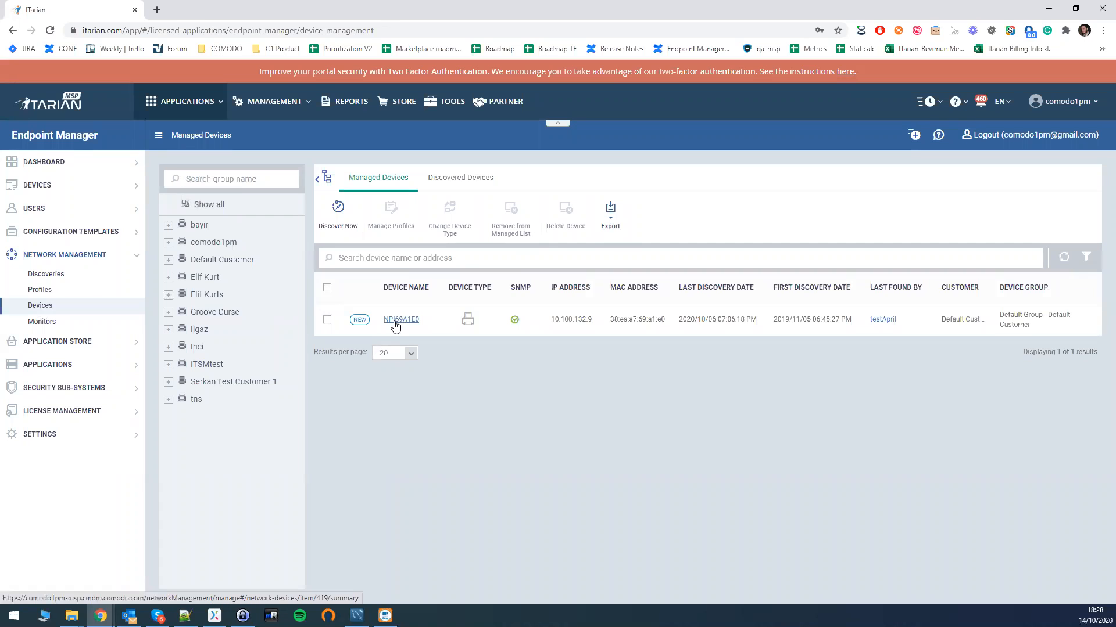
left_click(398, 321)
left_click(296, 260)
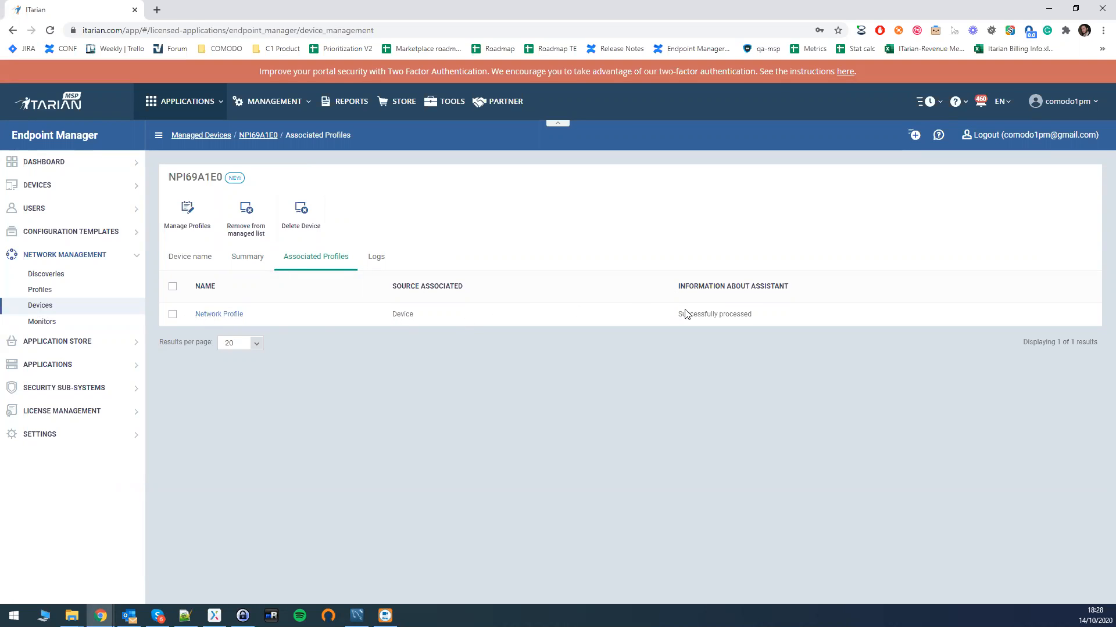
left_click_drag(678, 313, 762, 314)
left_click(687, 314)
left_click_drag(679, 314, 750, 314)
left_click(751, 319)
left_click_drag(751, 319, 777, 315)
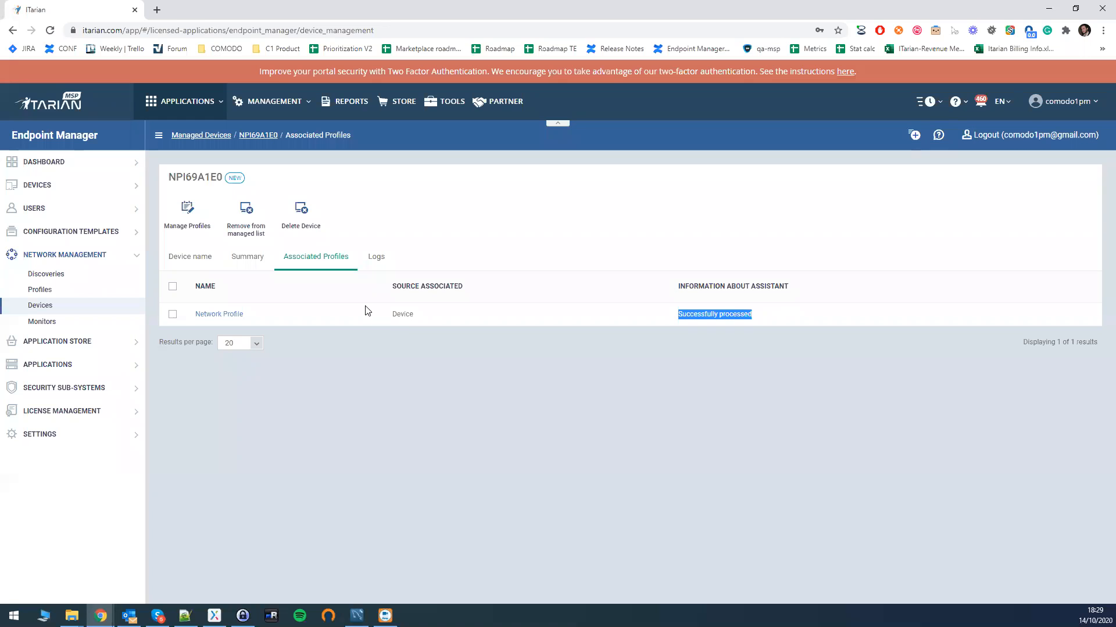
left_click(399, 314)
left_click_drag(398, 314, 410, 314)
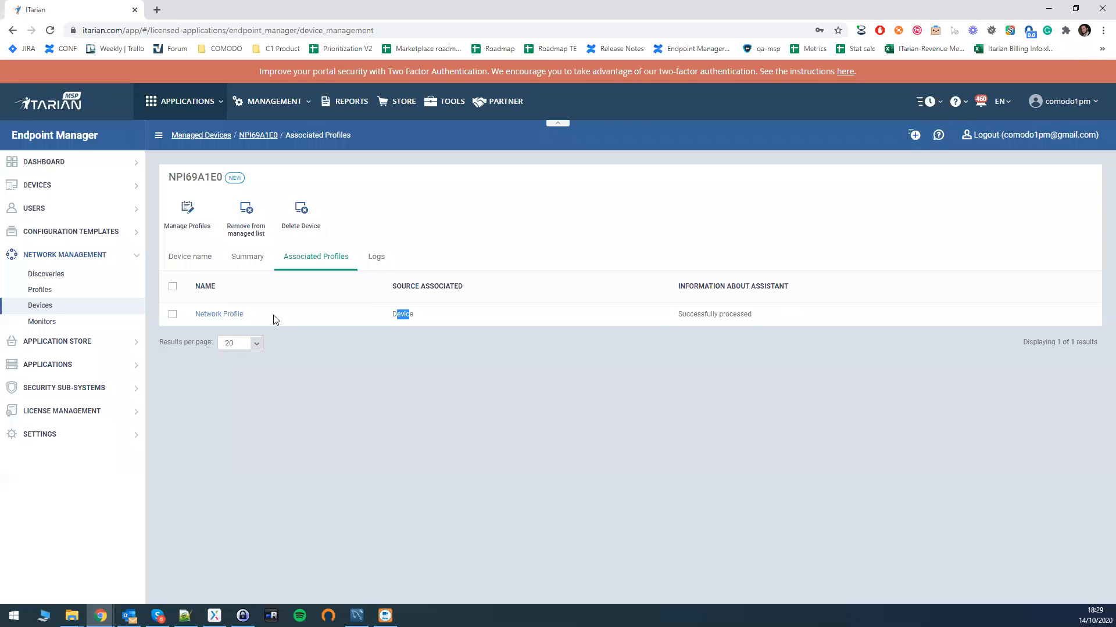
- Review the list of network monitors and the types of the existing network discoveries
left_click(42, 322)
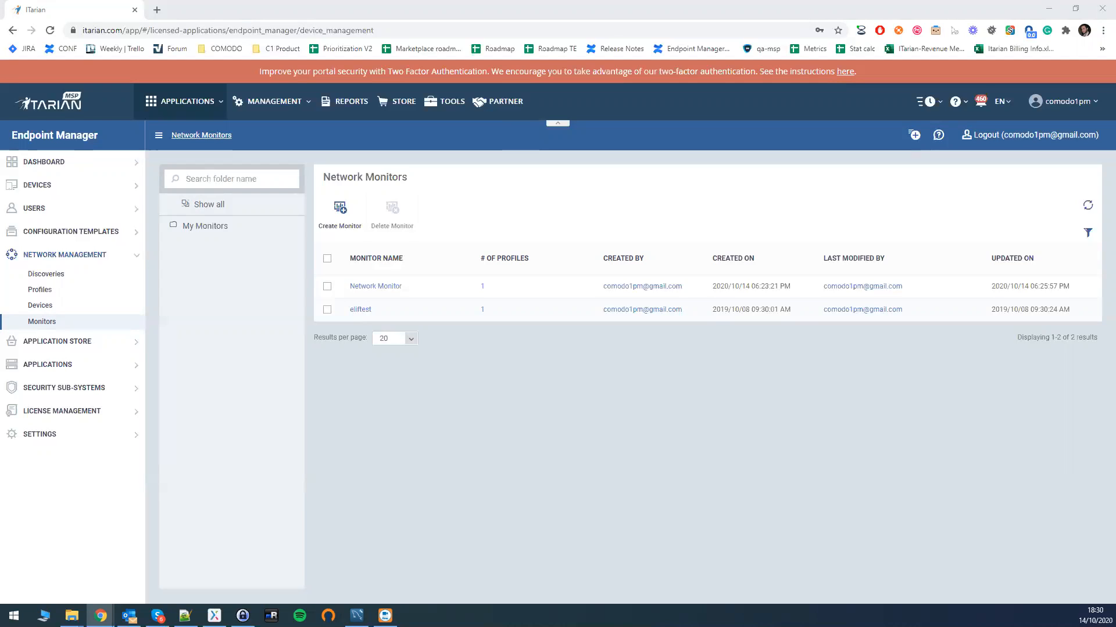
key("alt+Tab")
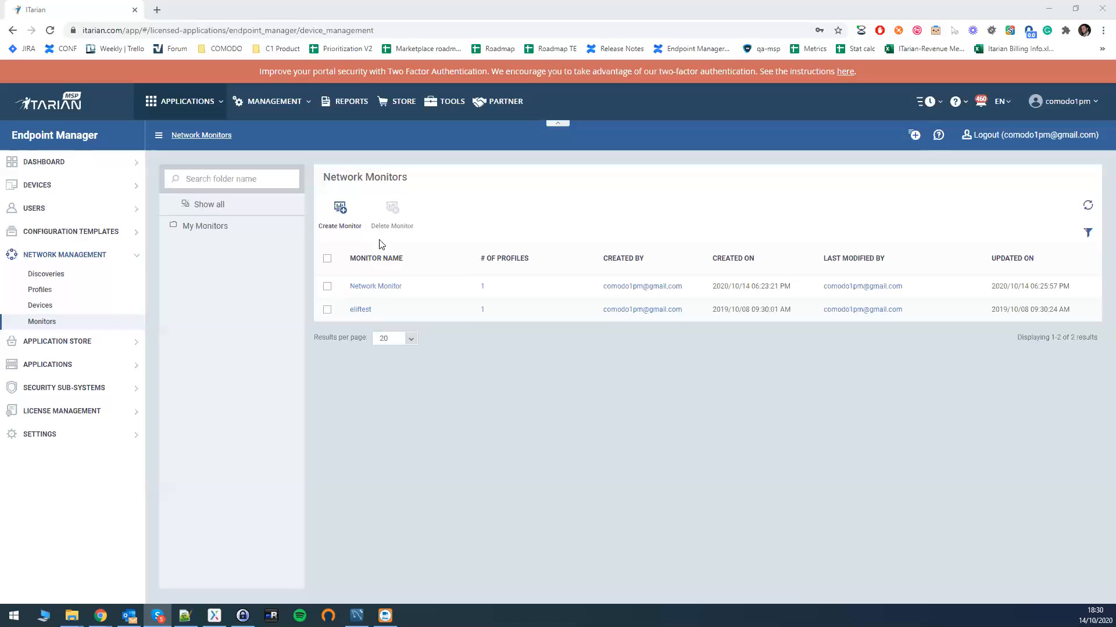
left_click(52, 281)
left_click(51, 279)
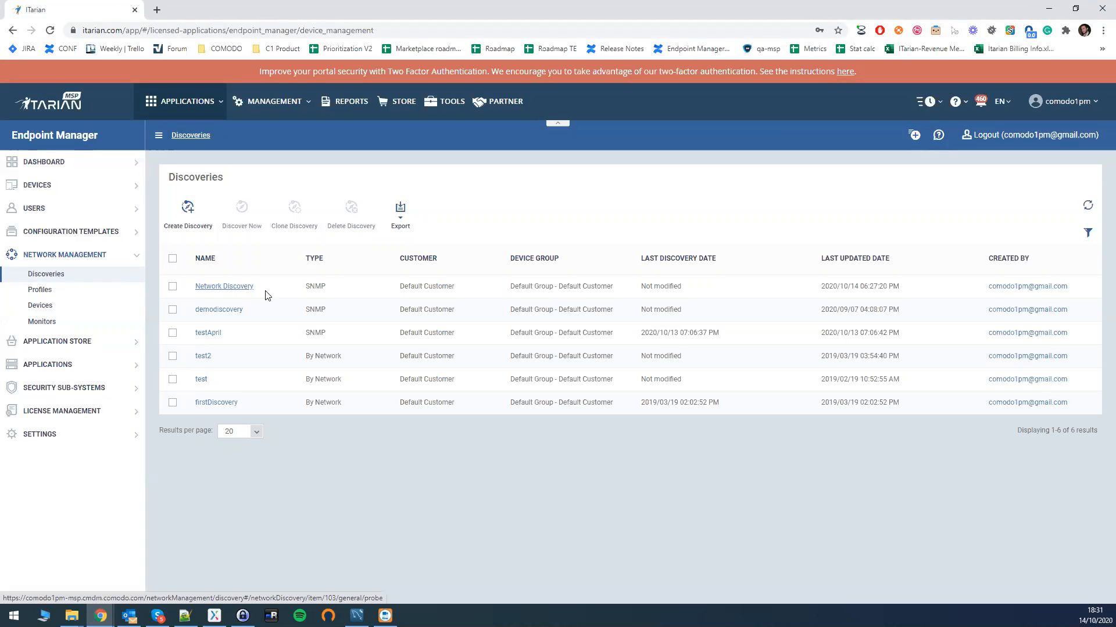
mouse_move(303, 354)
left_mouse_down()
mouse_move(348, 356)
mouse_move(311, 357)
left_mouse_up()
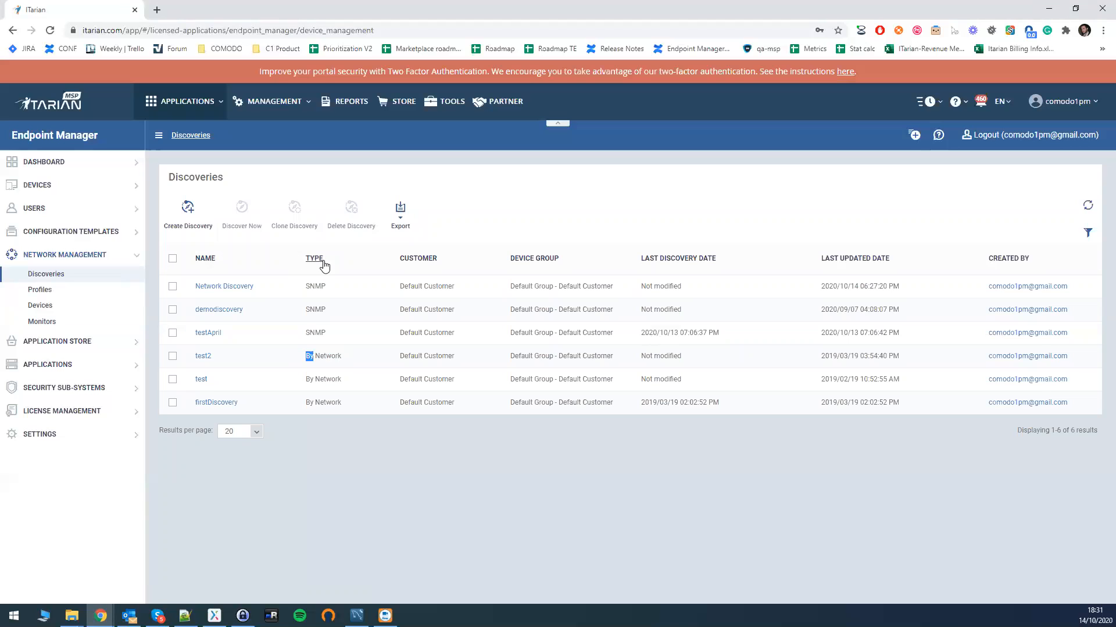
left_click(311, 356)
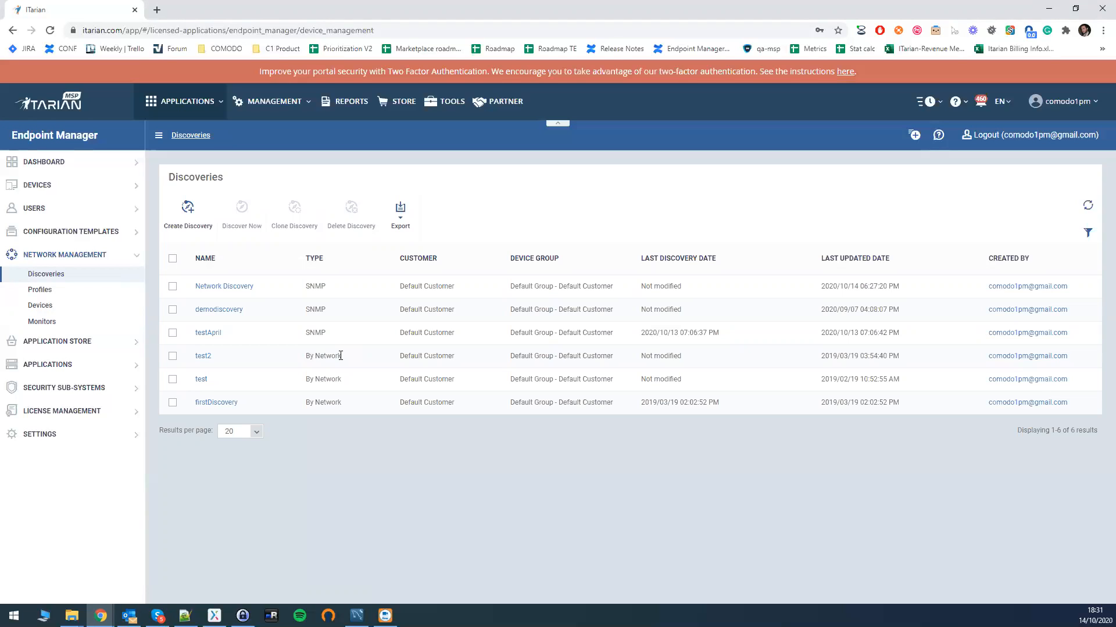
- Compare the probe devices of Network Discovery with the probe devices and network monitors of Network Profile
left_click(212, 287)
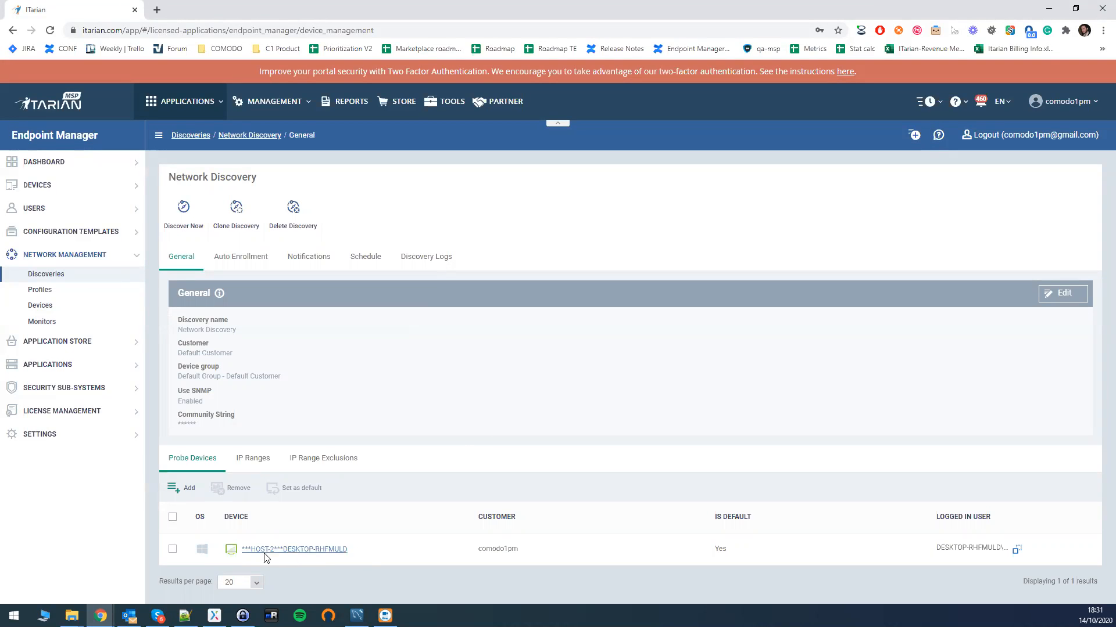
left_click(44, 290)
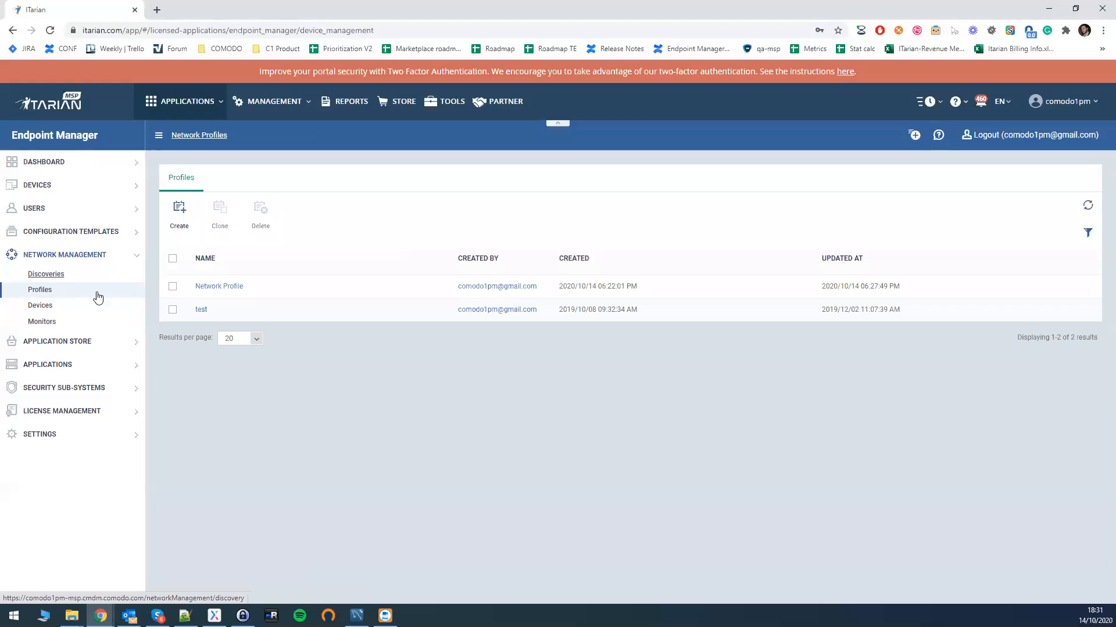
left_click(214, 286)
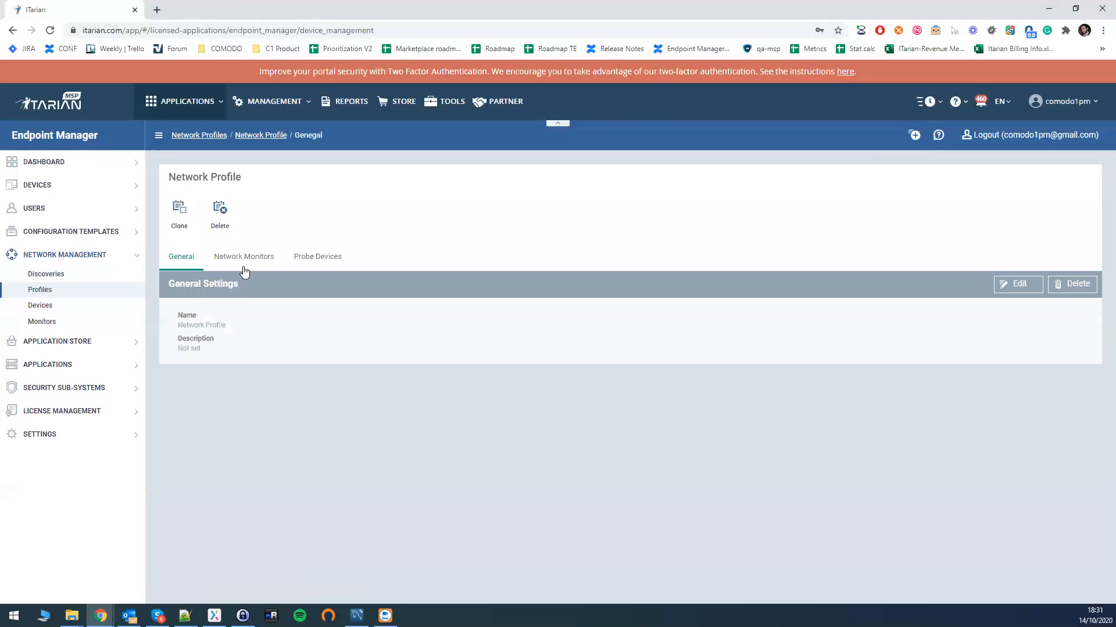
left_click(321, 256)
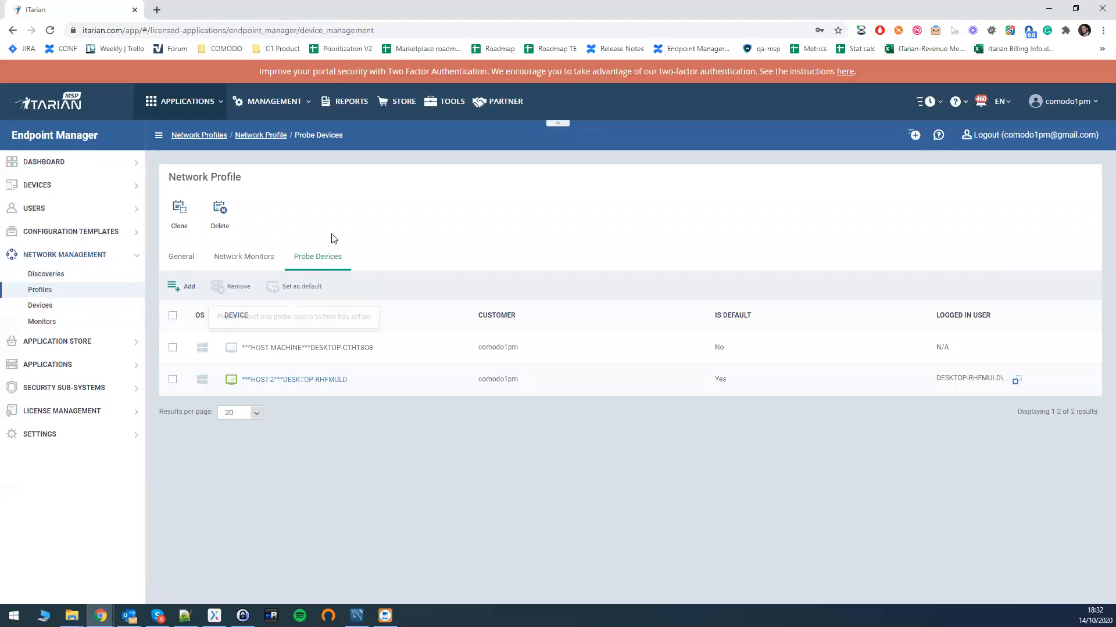
left_click(244, 258)
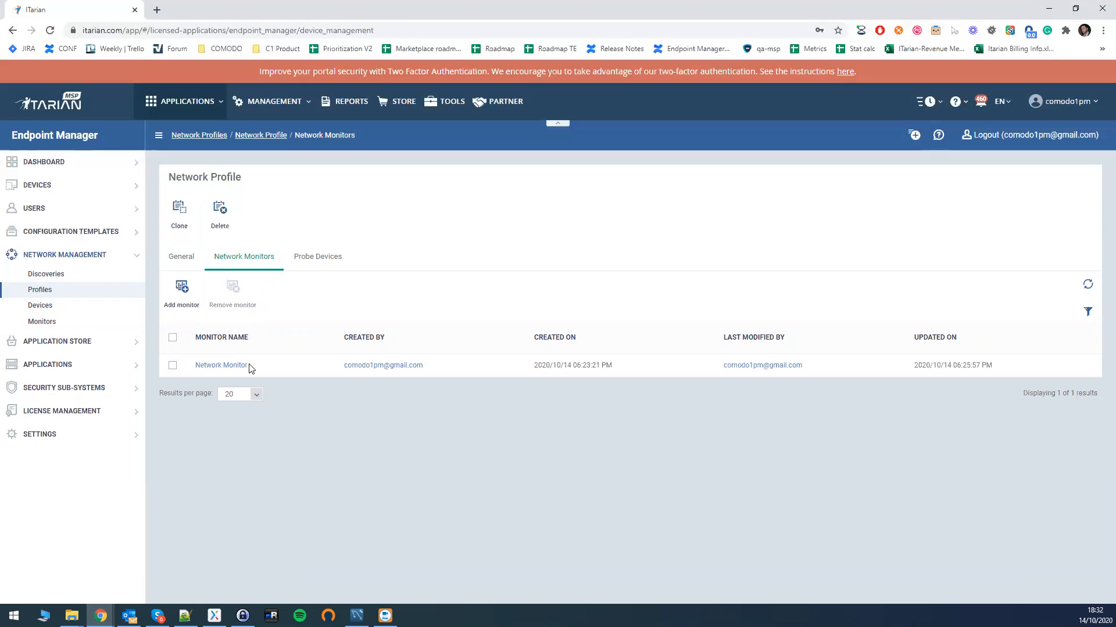
left_click(320, 260)
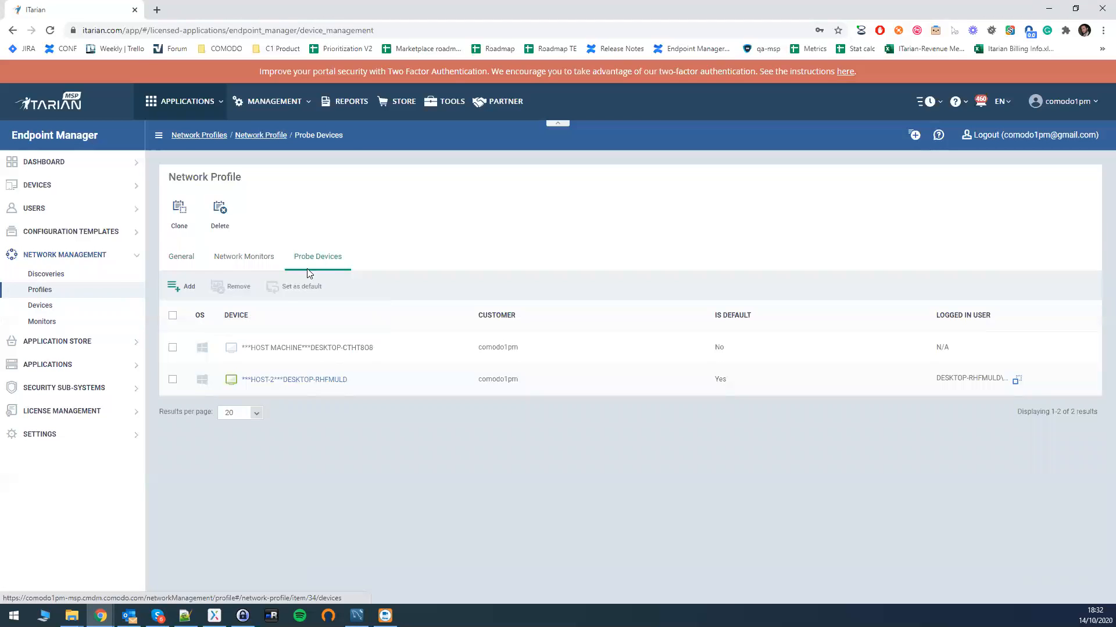